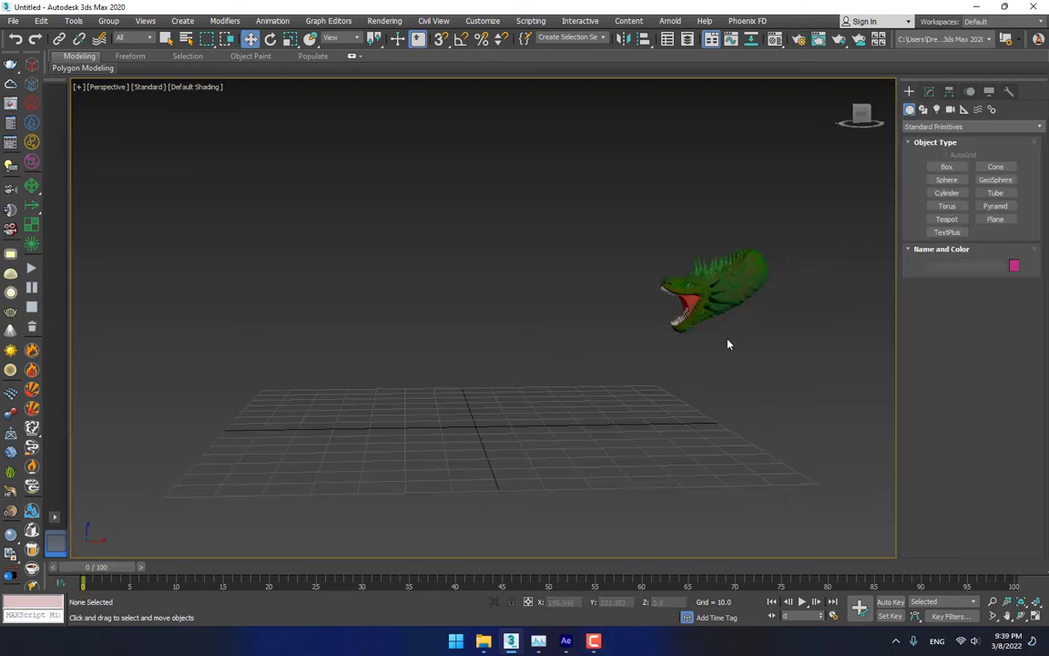
pyautogui.click(729, 296)
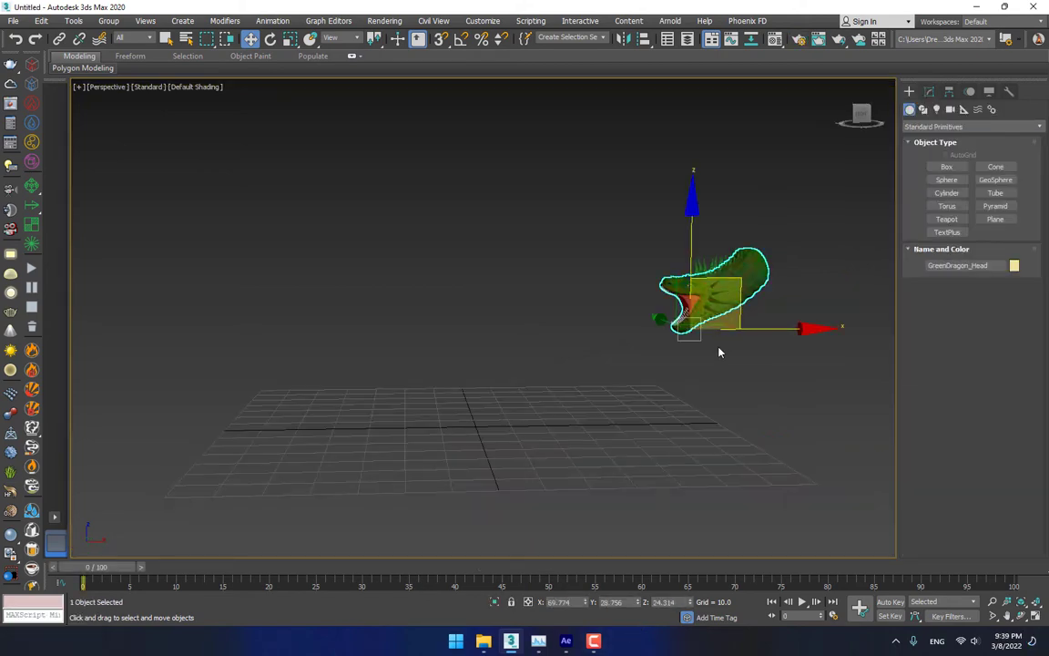
pyautogui.press('z')
pyautogui.keyDown('alt'); pyautogui.moveTo(679, 370); pyautogui.dragTo(715, 342, button='middle'); pyautogui.keyUp('alt')
pyautogui.scroll(-5, 561, 301)
pyautogui.click(670, 382)
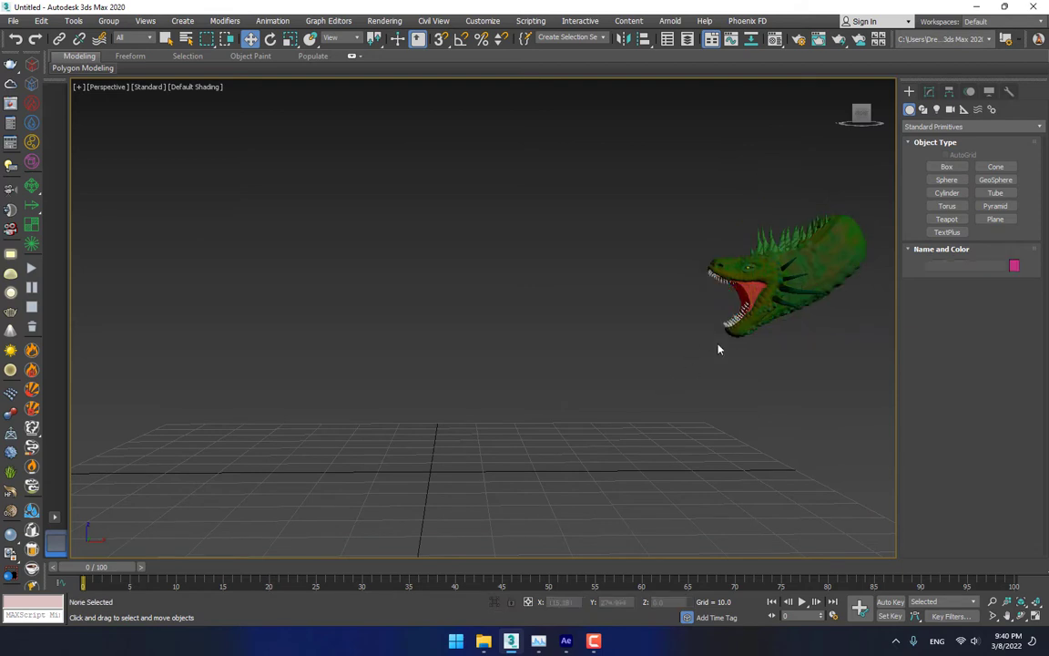
# - Create a Super Spray particle emitter in the Left view, centred on the dragon's open mouth, with an icon size of about 6.1
pyautogui.click(913, 126)
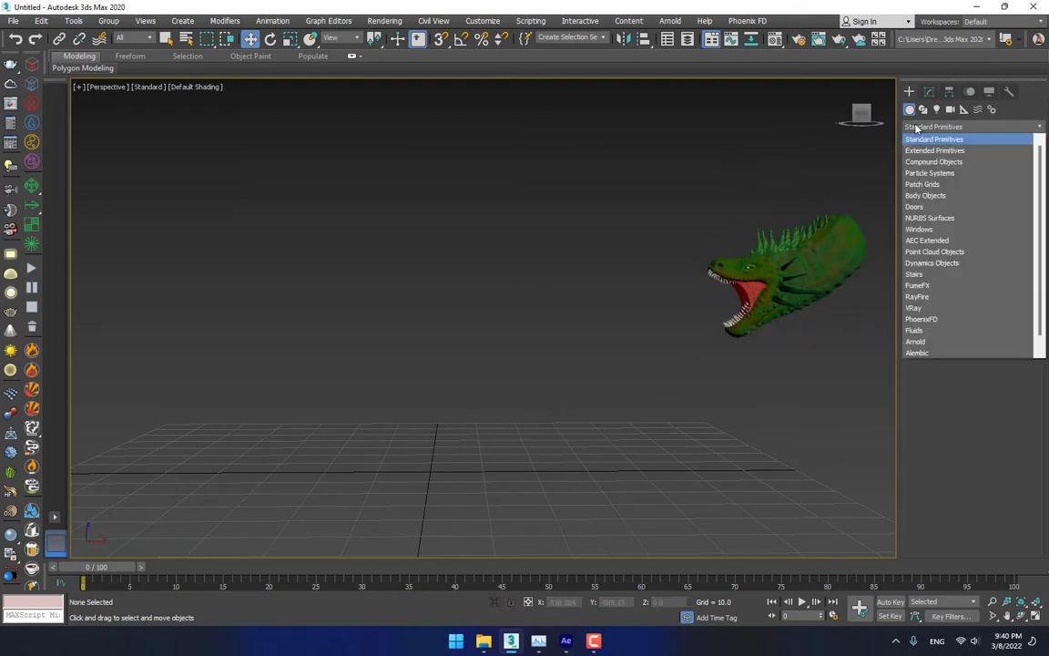
pyautogui.click(947, 174)
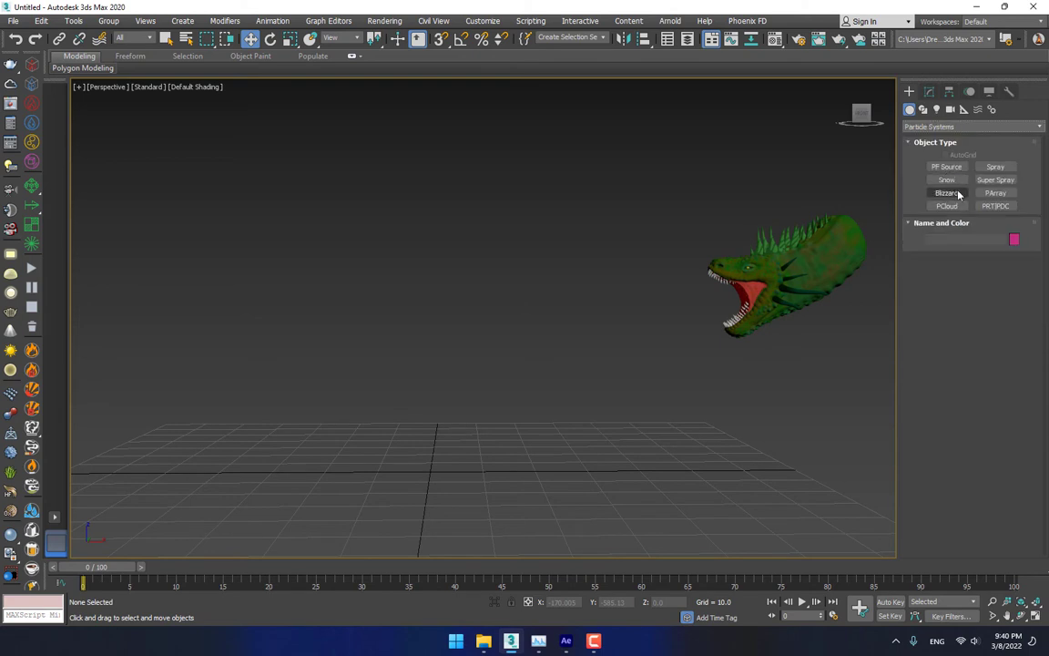
pyautogui.click(998, 181)
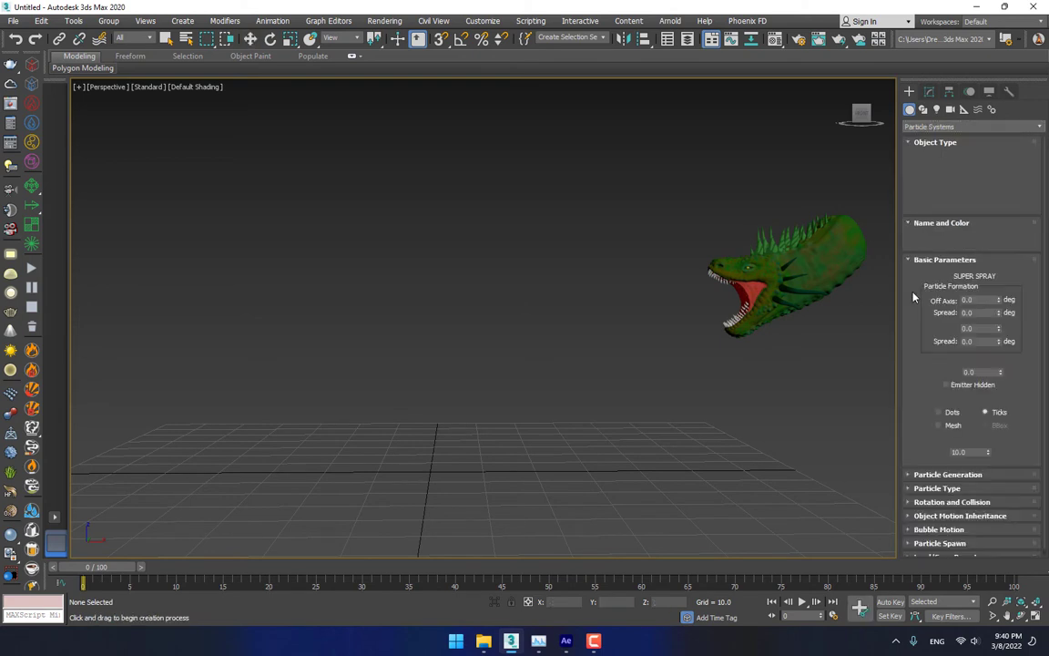
pyautogui.hotkey('alt', 'w')
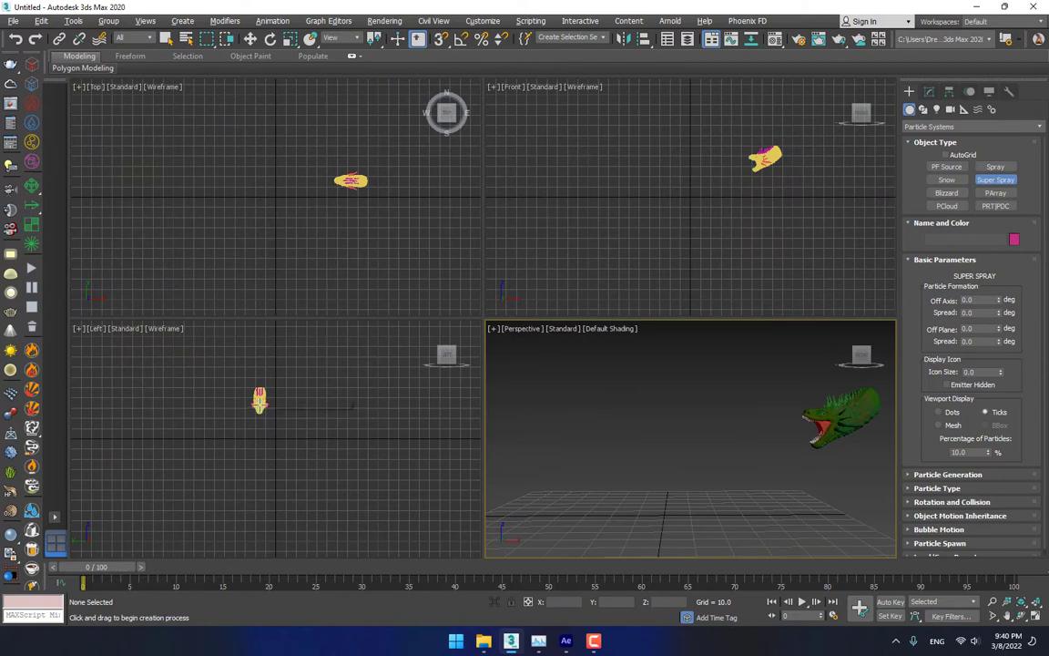
pyautogui.hotkey('alt', 'w')
pyautogui.press('z')
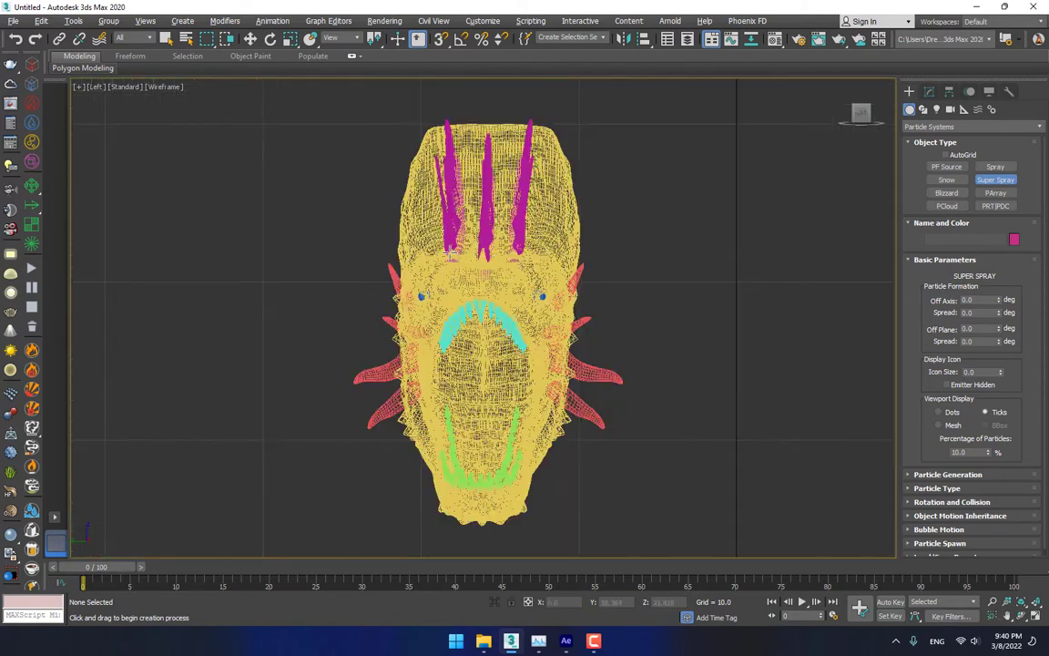
pyautogui.moveTo(483, 369); pyautogui.dragTo(536, 449)
pyautogui.press('w')
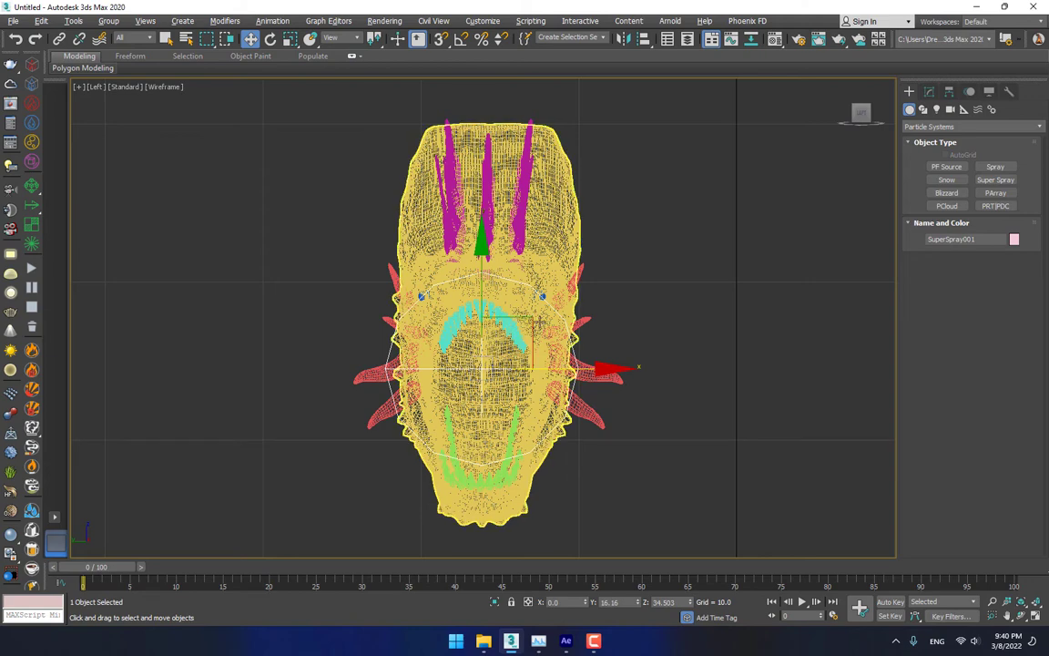
# - Move the Super Spray emitter along the X axis to about X 64.6 so it sits inside the dragon's open mouth
pyautogui.hotkey('alt', 'w')
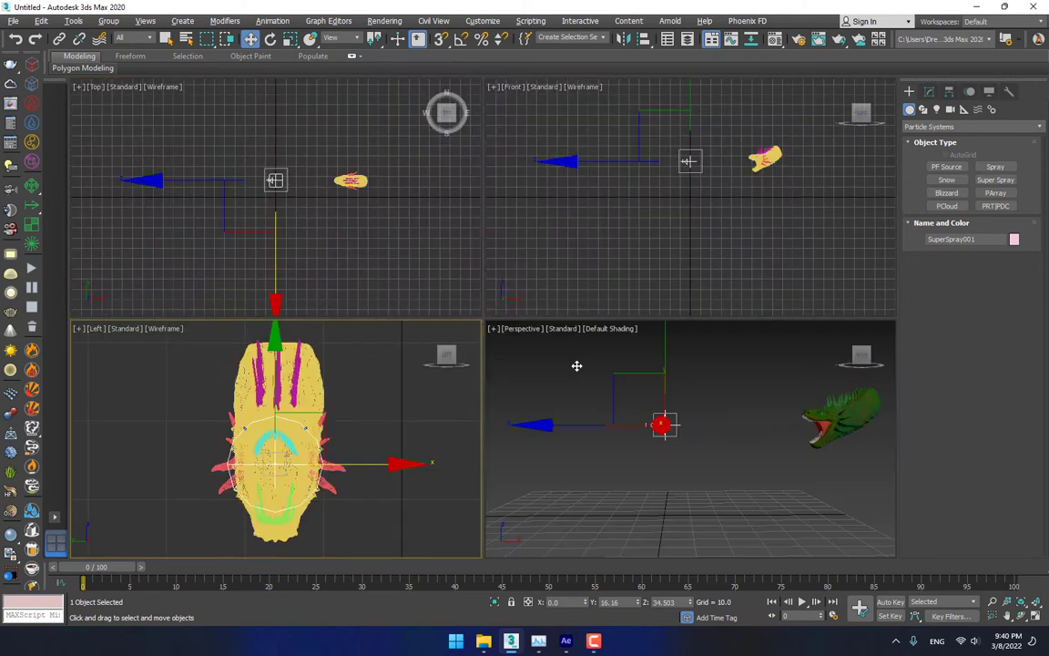
pyautogui.hotkey('alt', 'w')
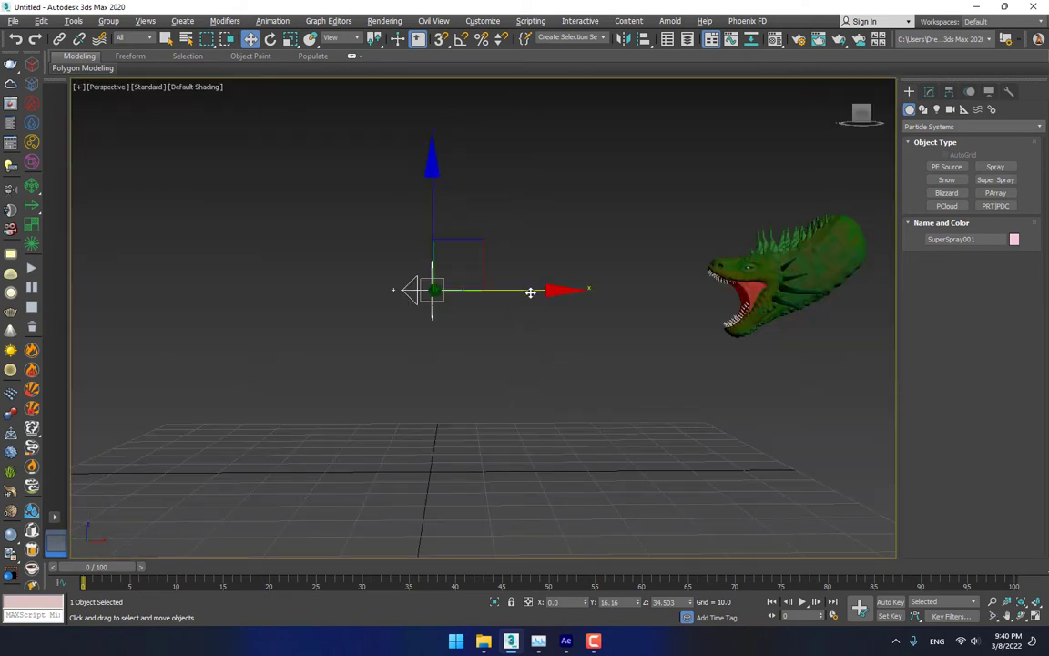
pyautogui.moveTo(514, 291); pyautogui.dragTo(832, 312)
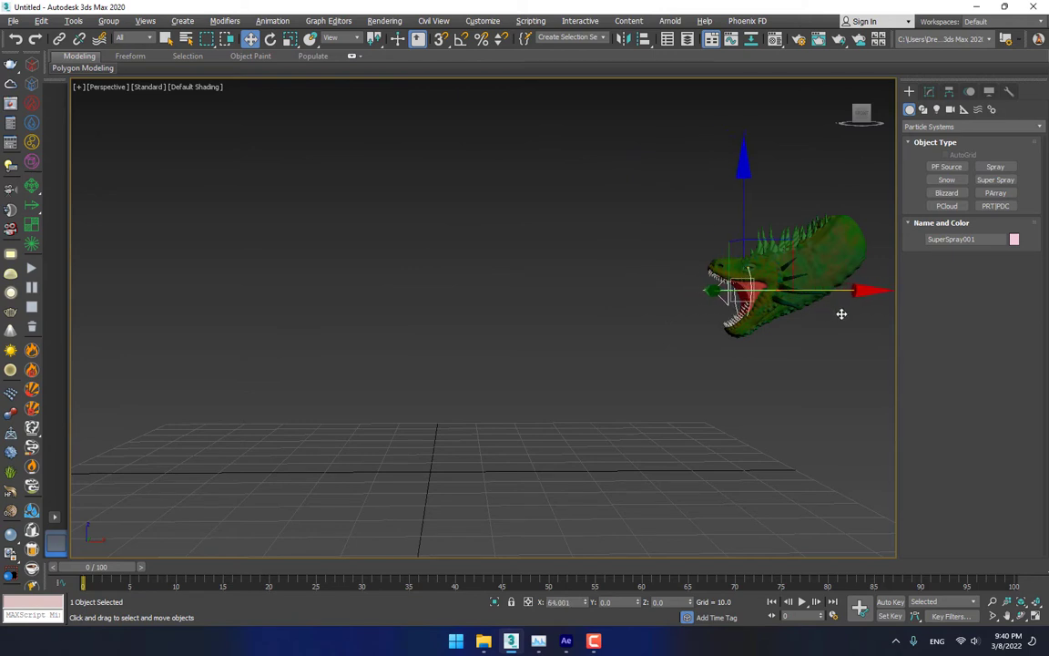
pyautogui.keyDown('alt'); pyautogui.moveTo(840, 314); pyautogui.dragTo(795, 286, button='middle'); pyautogui.keyUp('alt')
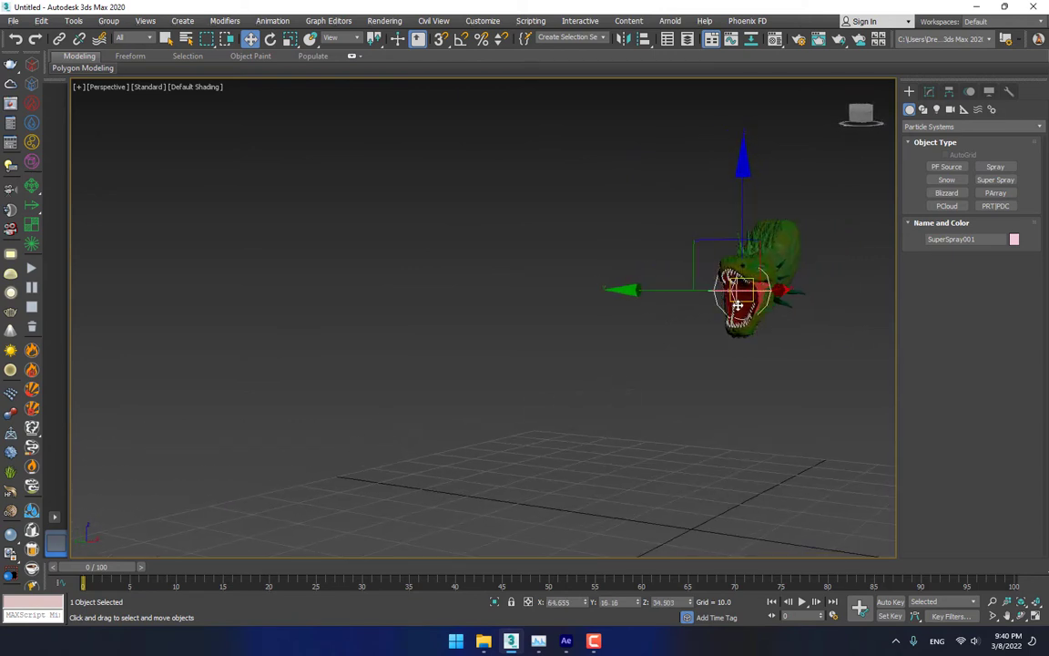
pyautogui.press('r')
pyautogui.keyDown('alt'); pyautogui.moveTo(750, 273); pyautogui.dragTo(767, 320, button='middle'); pyautogui.keyUp('alt')
pyautogui.press('w')
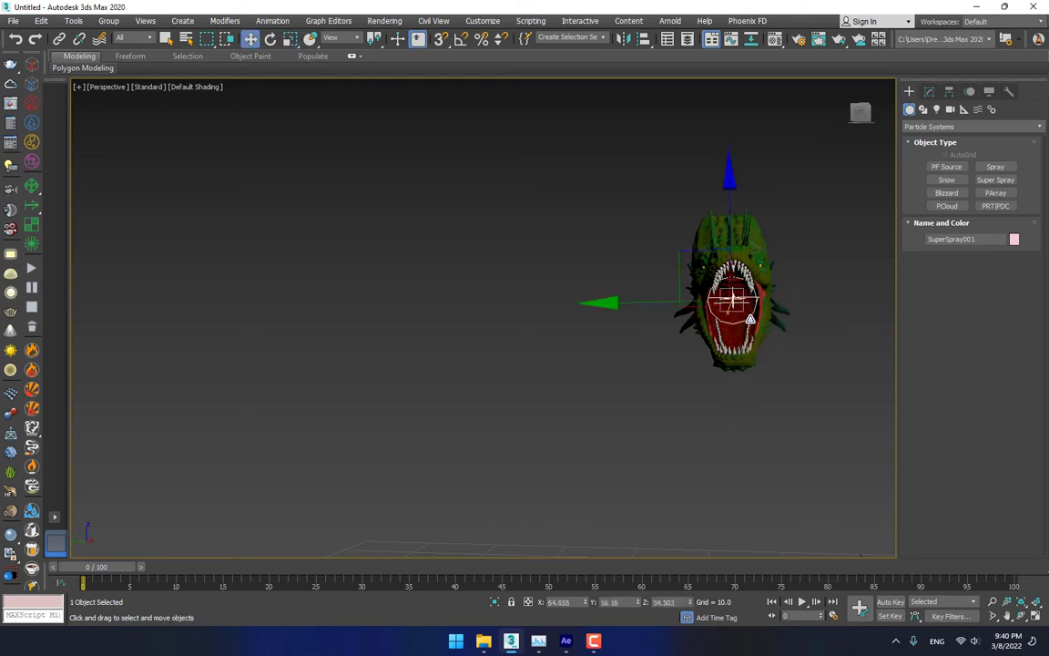
# - Rotate the emitter about 21 degrees to aim the spray downward out of the mouth, and advance to frame 16 to preview the particles
pyautogui.keyDown('alt'); pyautogui.moveTo(810, 286); pyautogui.dragTo(707, 292, button='middle'); pyautogui.keyUp('alt')
pyautogui.press('e')
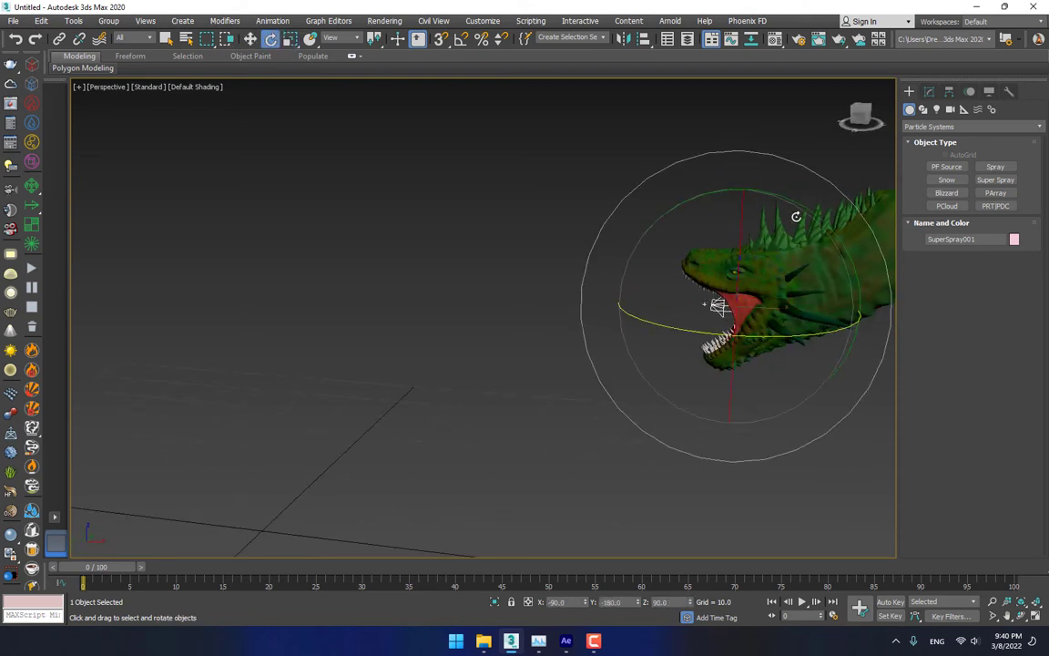
pyautogui.moveTo(801, 206)
pyautogui.mouseDown()
pyautogui.moveTo(733, 358)
pyautogui.moveTo(764, 335)
pyautogui.moveTo(733, 341)
pyautogui.moveTo(758, 339)
pyautogui.mouseUp()
pyautogui.keyDown('alt'); pyautogui.moveTo(405, 439); pyautogui.dragTo(583, 380, button='middle'); pyautogui.keyUp('alt')
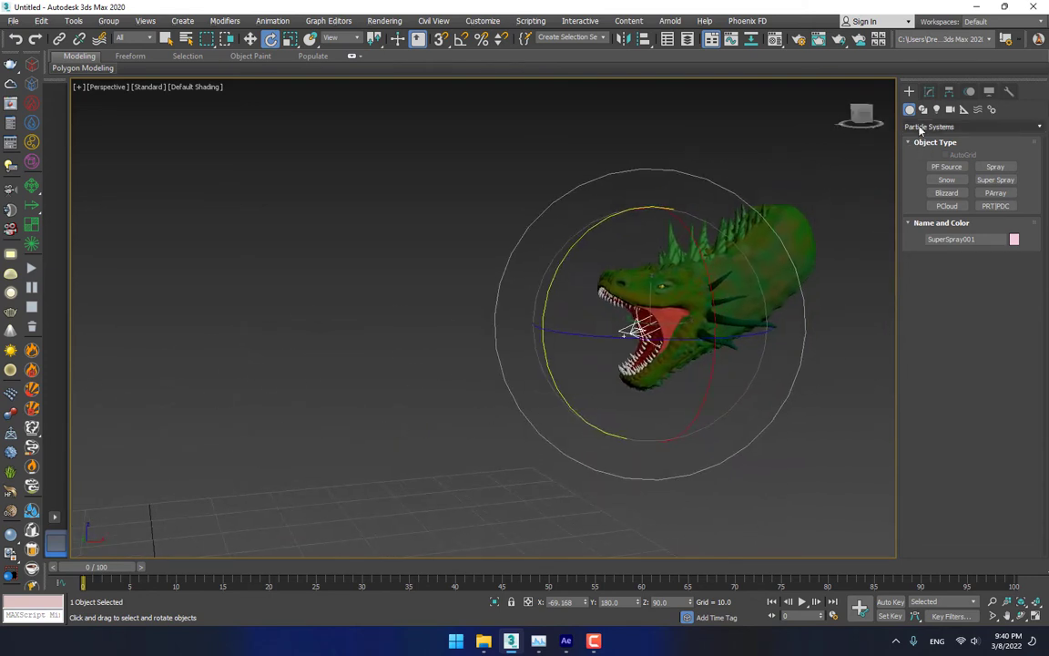
pyautogui.press('q')
pyautogui.moveTo(139, 568); pyautogui.dragTo(233, 583)
pyautogui.press('e')
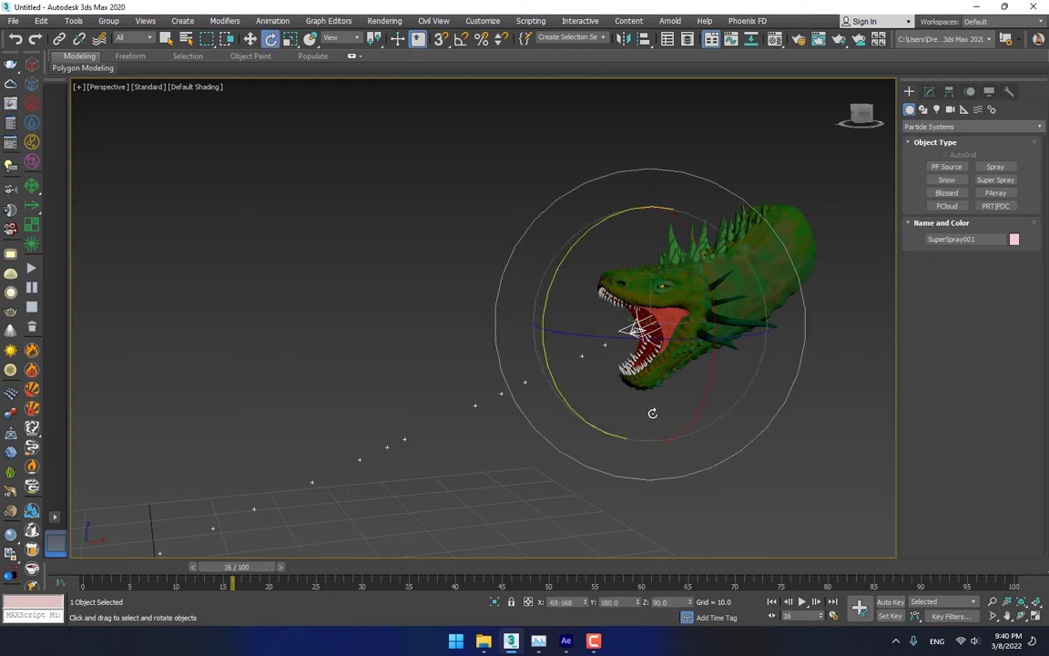
# - Attach the GreenDragon eyes, both horn objects, and the top and bottom teeth to the GreenDragon_Head mesh
pyautogui.click(770, 273)
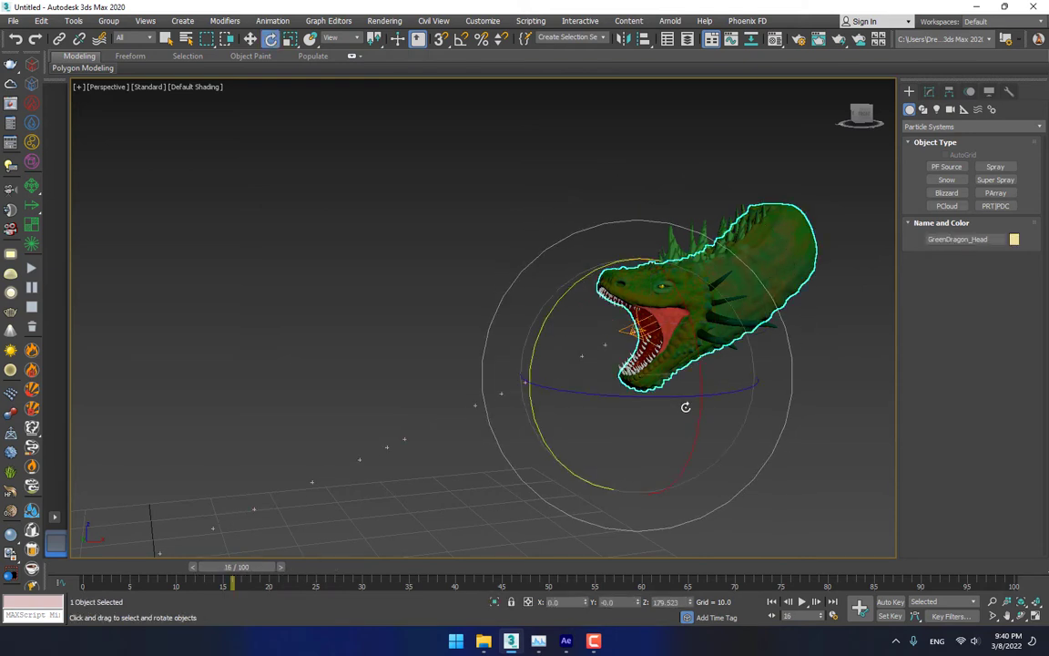
pyautogui.moveTo(731, 394); pyautogui.dragTo(703, 404)
pyautogui.click(929, 91)
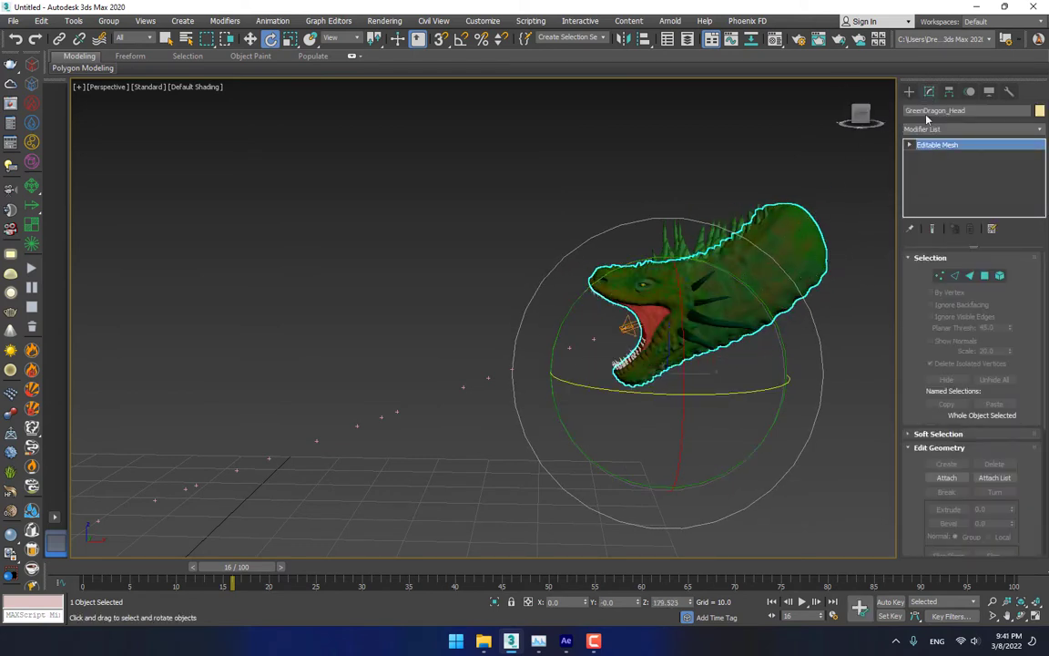
pyautogui.scroll(-2, 977, 366)
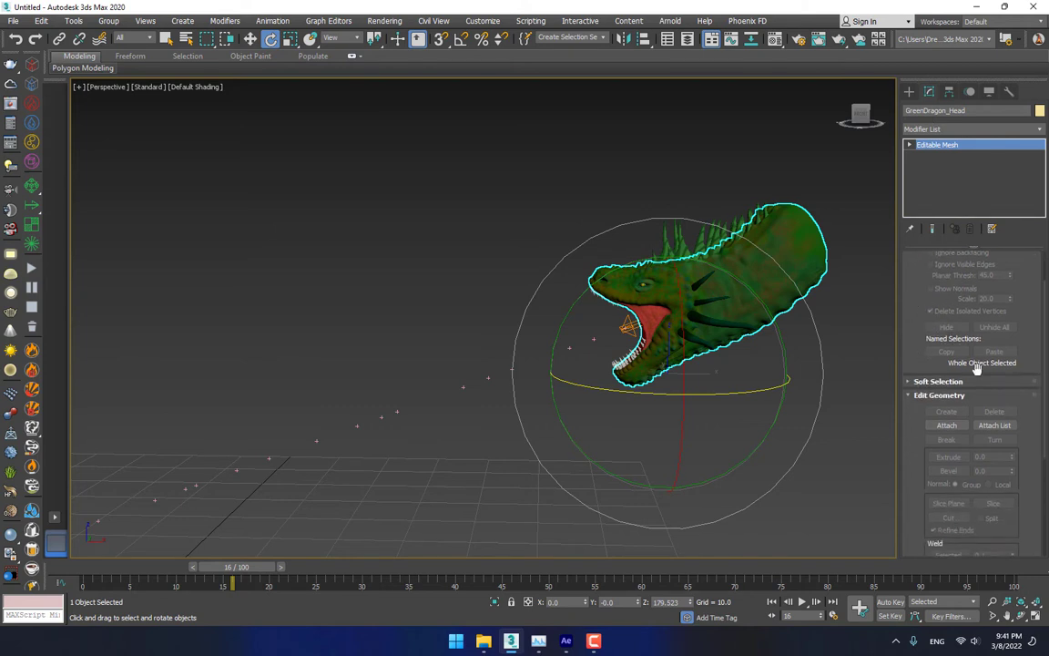
pyautogui.click(994, 426)
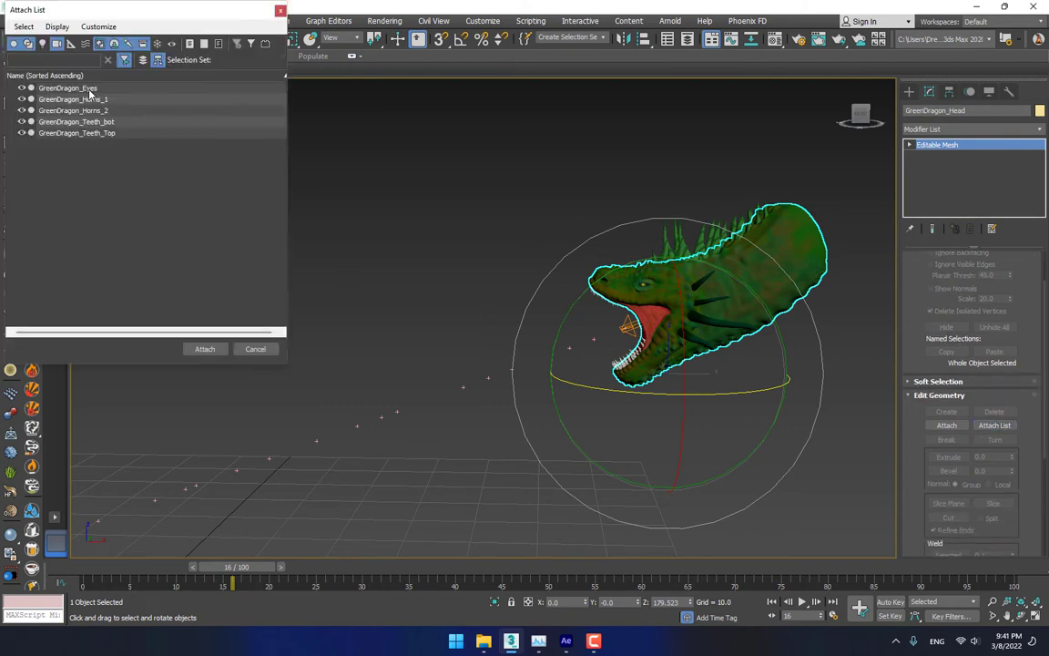
pyautogui.hotkey('ctrl', 'a')
pyautogui.click(204, 349)
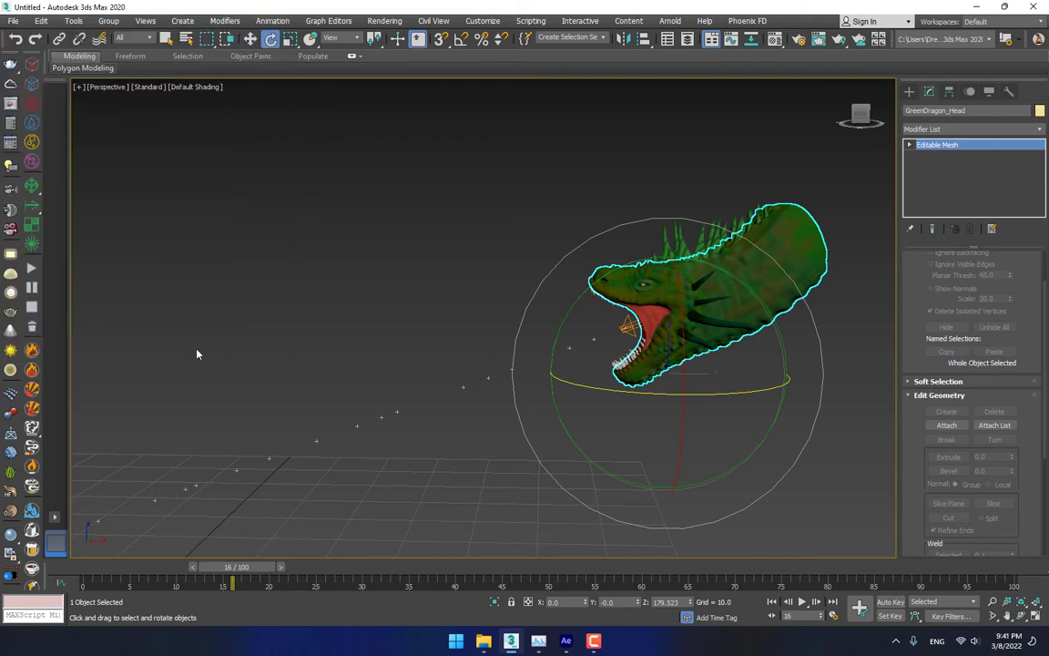
pyautogui.click(591, 303)
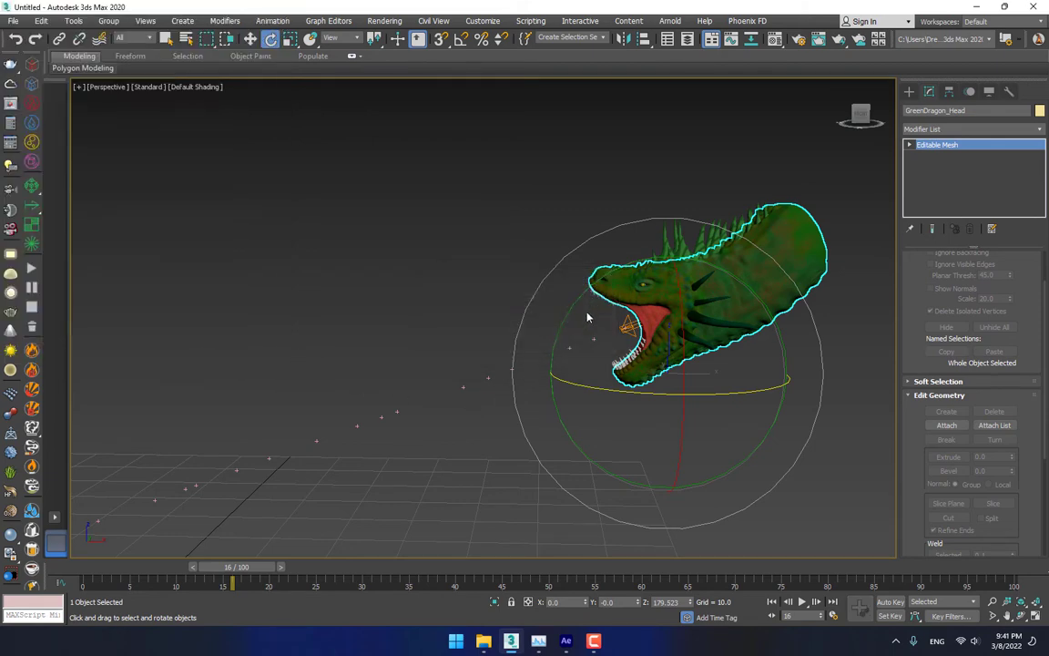
pyautogui.click(466, 278)
# - Centre the pivot of the combined dragon head to the object using Affect Pivot Only
pyautogui.click(760, 275)
pyautogui.moveTo(745, 393)
pyautogui.mouseDown()
pyautogui.moveTo(714, 393)
pyautogui.moveTo(784, 386)
pyautogui.moveTo(752, 393)
pyautogui.mouseUp()
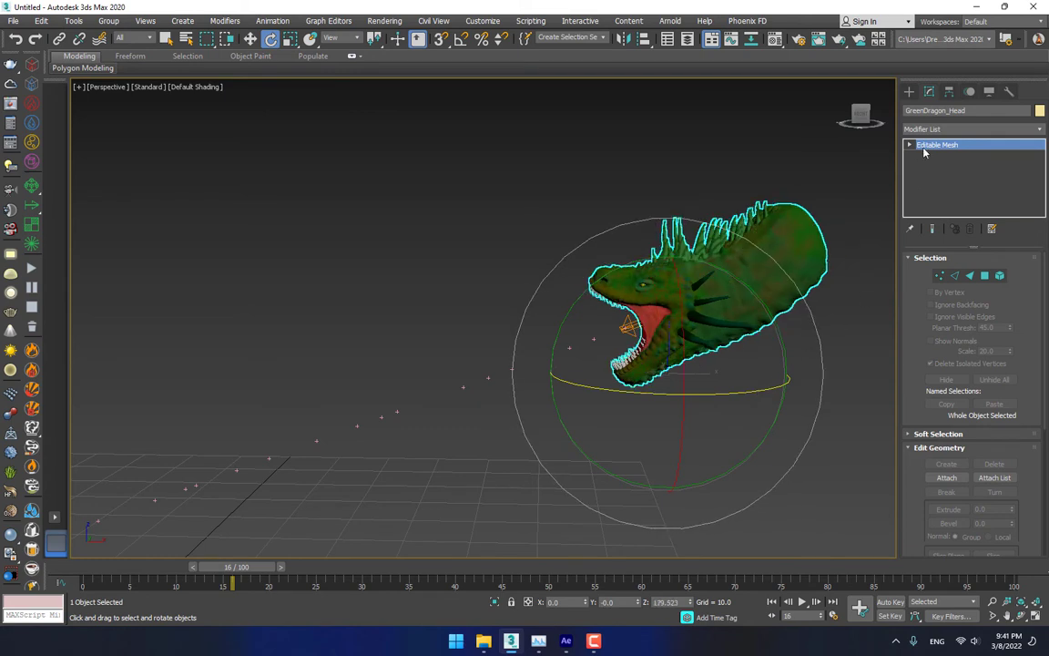
pyautogui.click(949, 91)
pyautogui.click(973, 179)
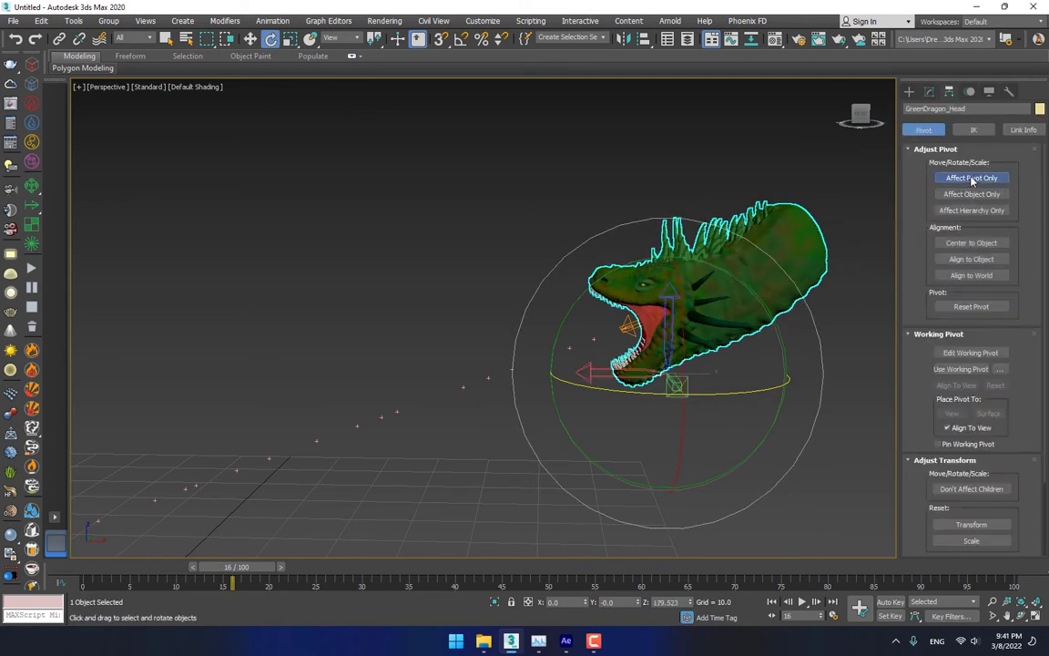
pyautogui.click(971, 243)
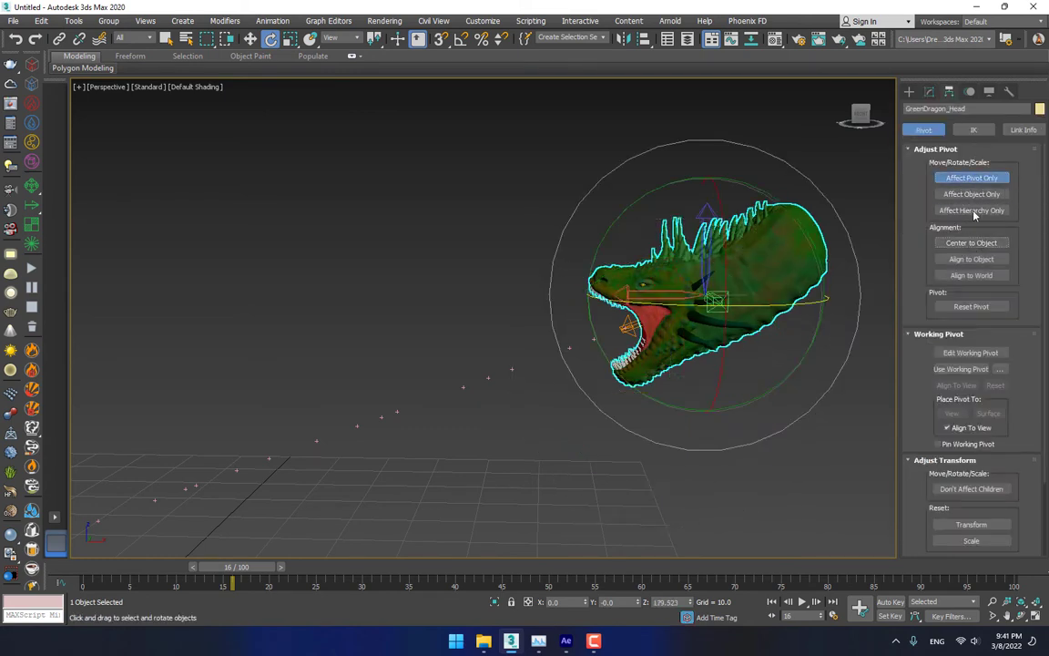
pyautogui.click(928, 91)
# - Link the Super Spray emitter to the dragon head as its parent
pyautogui.moveTo(767, 303); pyautogui.dragTo(669, 318)
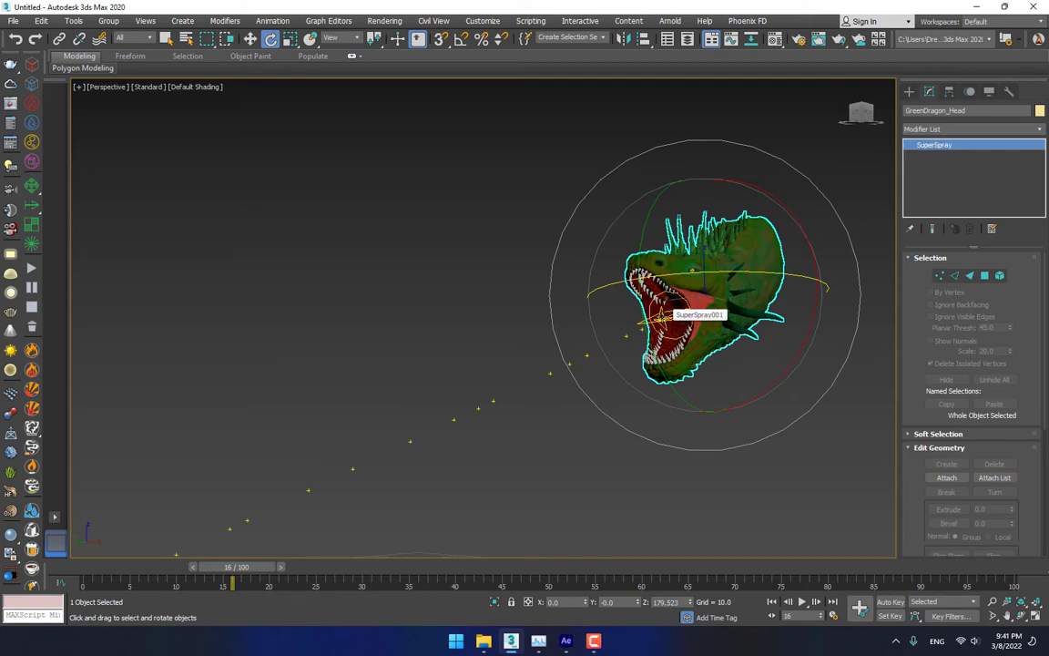
pyautogui.click(663, 316)
pyautogui.keyDown('alt'); pyautogui.moveTo(707, 335); pyautogui.dragTo(684, 348, button='middle'); pyautogui.keyUp('alt')
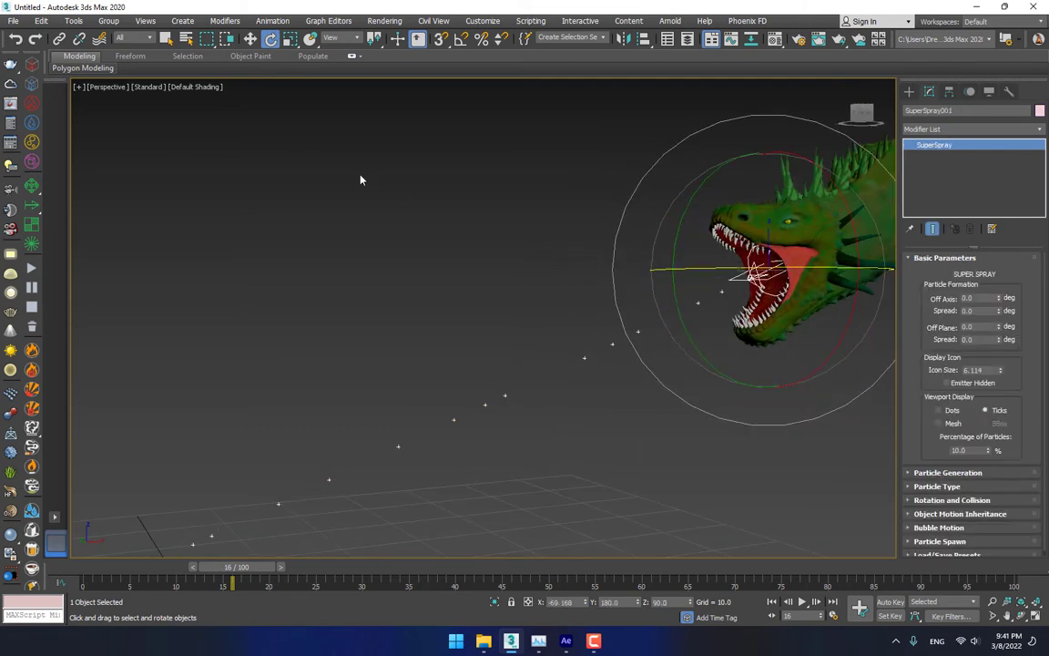
pyautogui.click(61, 38)
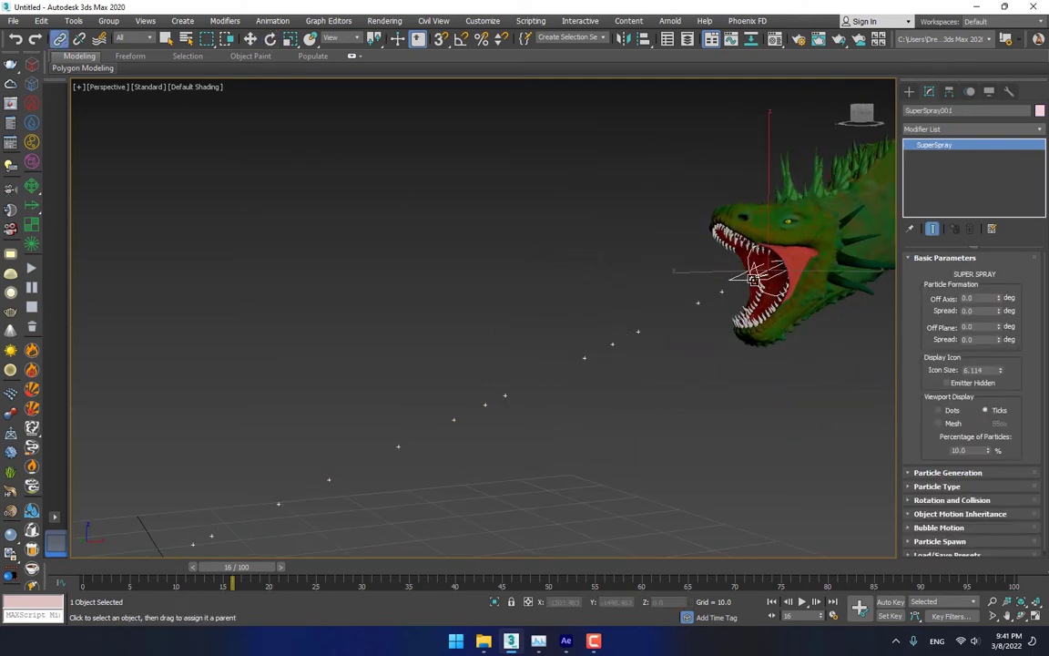
pyautogui.moveTo(754, 278); pyautogui.dragTo(778, 299)
pyautogui.moveTo(846, 258); pyautogui.dragTo(843, 259)
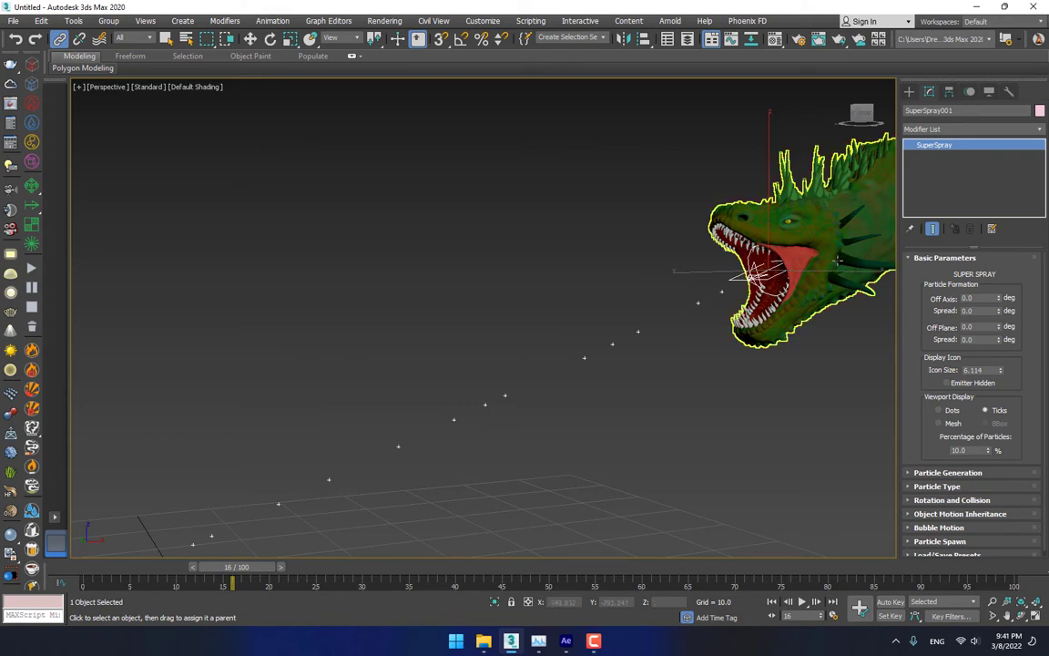
pyautogui.moveTo(833, 263); pyautogui.dragTo(597, 320, button='middle')
pyautogui.press('e')
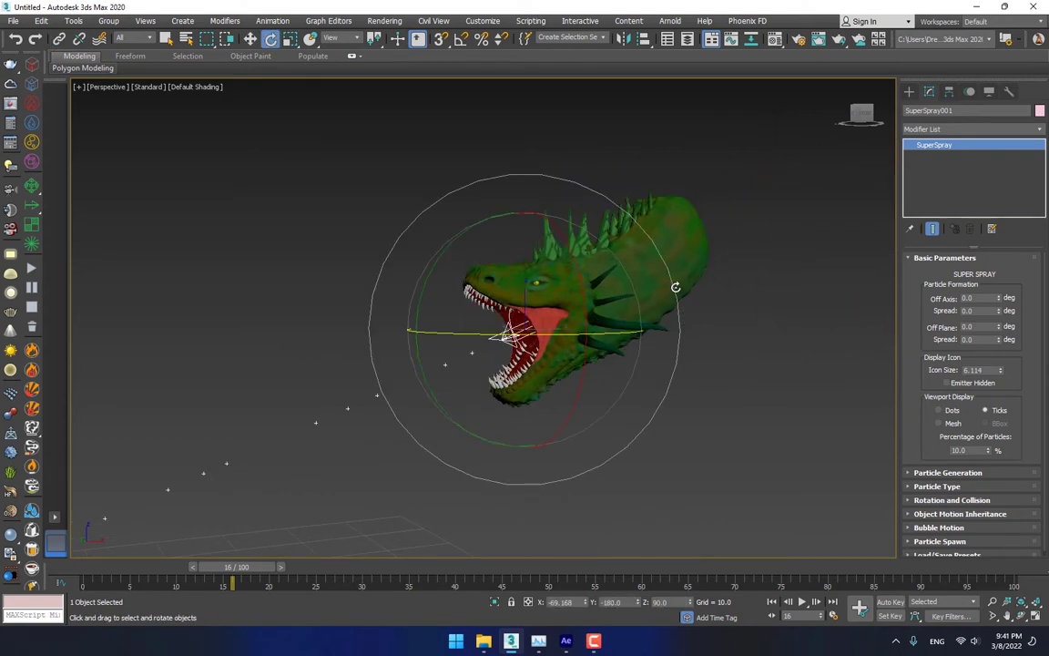
# - Try rotating the dragon head to check how the linked emitter follows, and undo the rotation
pyautogui.click(677, 288)
pyautogui.keyDown('alt'); pyautogui.moveTo(719, 362); pyautogui.dragTo(679, 374, button='middle'); pyautogui.keyUp('alt')
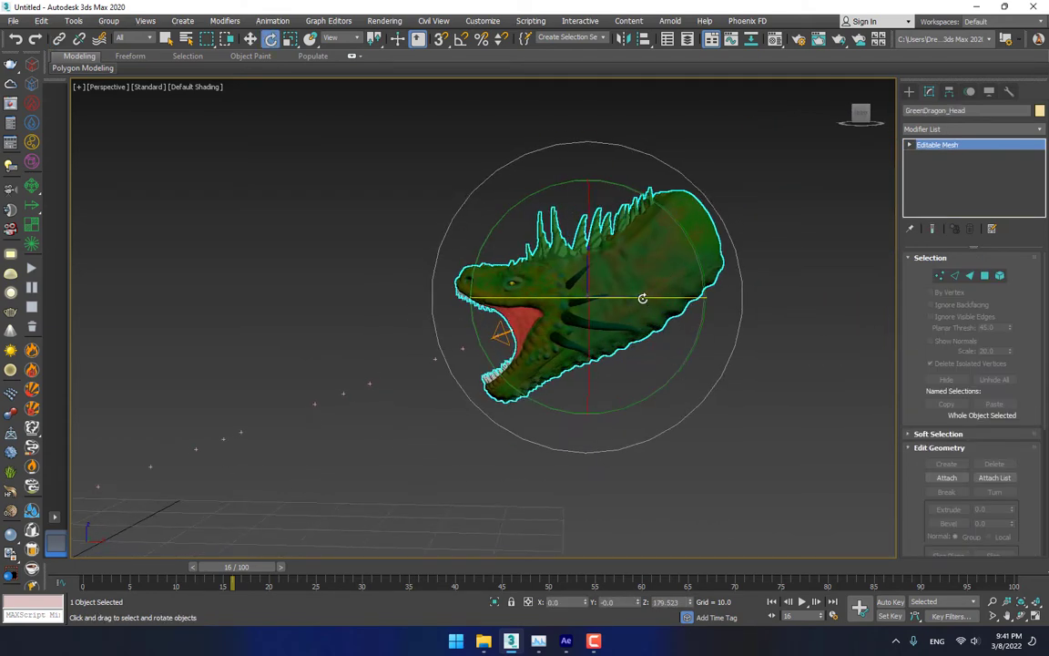
pyautogui.moveTo(643, 298)
pyautogui.mouseDown()
pyautogui.moveTo(691, 298)
pyautogui.moveTo(623, 312)
pyautogui.moveTo(653, 315)
pyautogui.mouseUp()
pyautogui.hotkey('ctrl', 'z')
pyautogui.keyDown('alt'); pyautogui.moveTo(432, 401); pyautogui.dragTo(584, 524, button='middle'); pyautogui.keyUp('alt')
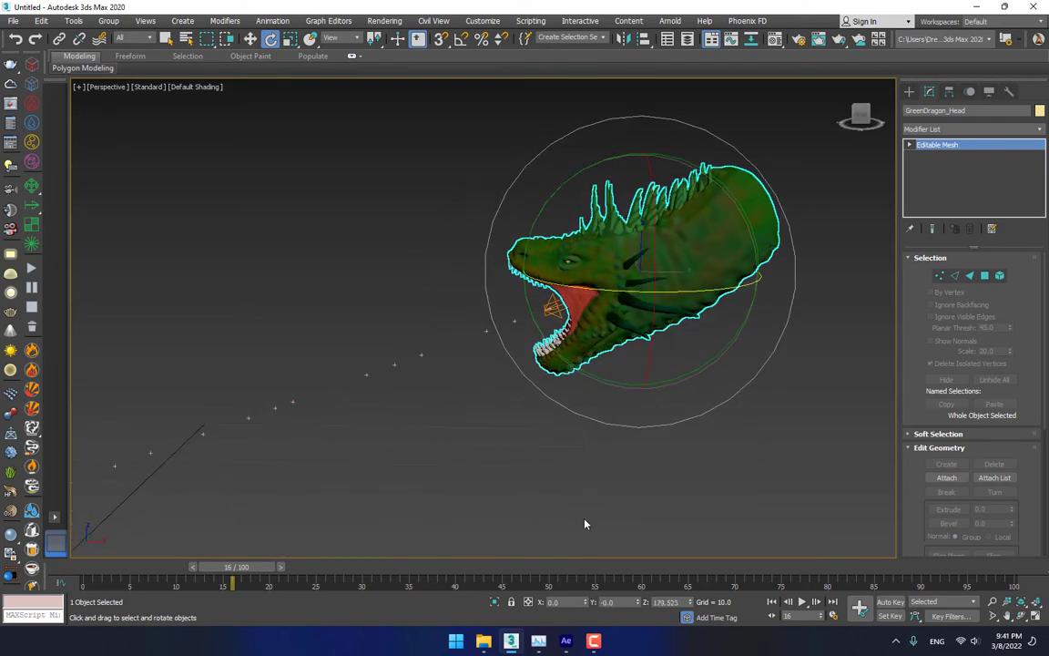
# - Turn on Auto Key and key the dragon head at frame 30 with its Z rotation at about -124 degrees
pyautogui.click(888, 601)
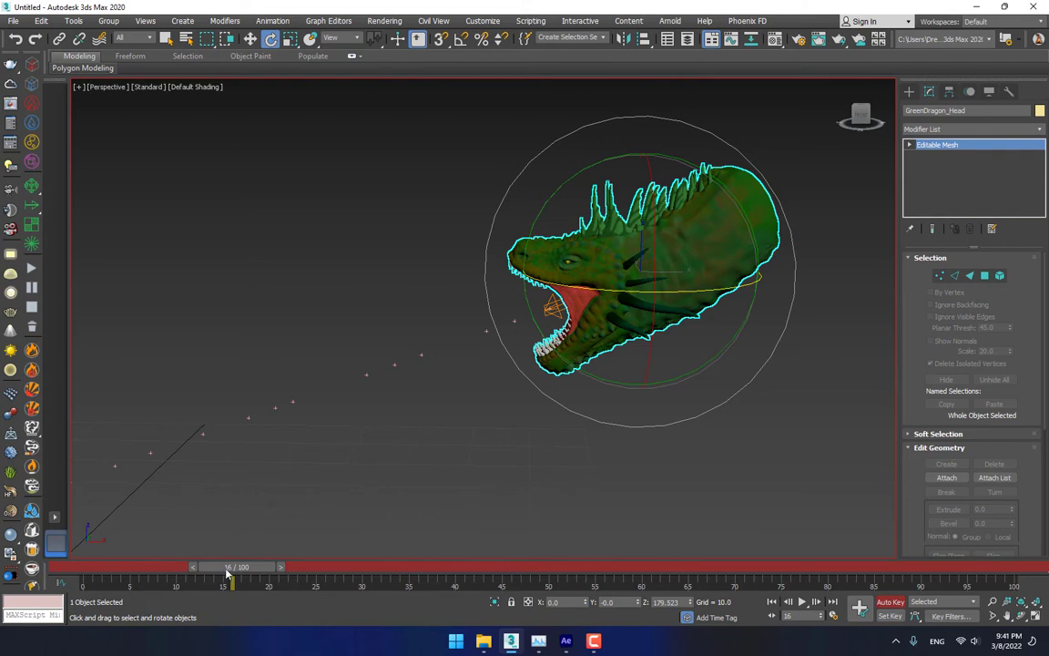
pyautogui.moveTo(227, 574); pyautogui.dragTo(366, 574)
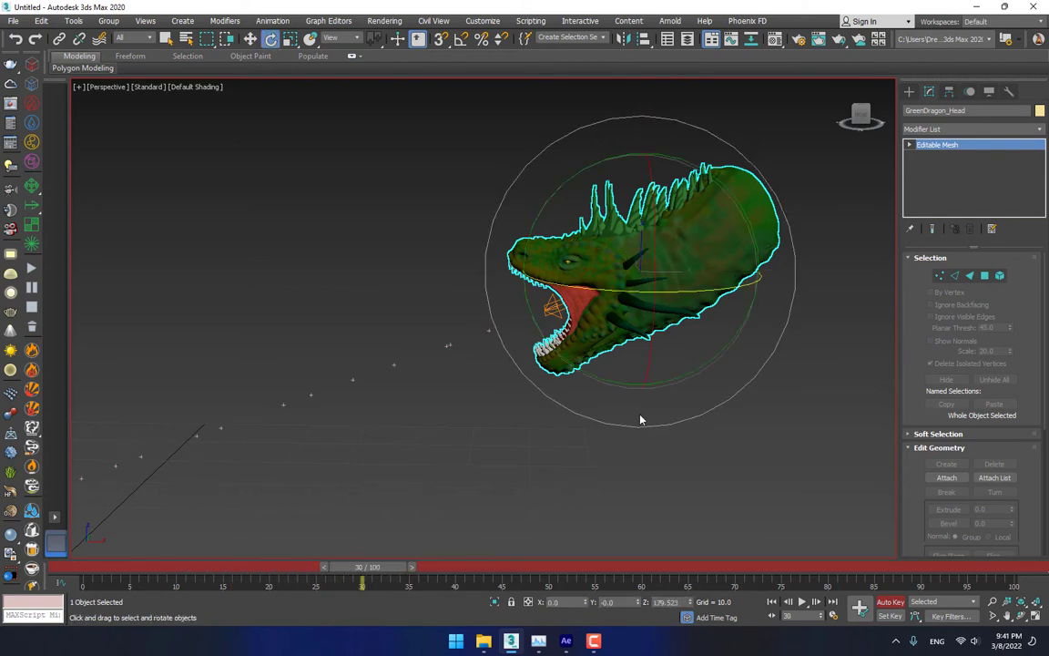
pyautogui.moveTo(677, 290); pyautogui.dragTo(745, 276)
# - Key the dragon head at frame 60 with its Z rotation at about 145 degrees, and key another rotation at frame 100
pyautogui.moveTo(374, 571); pyautogui.dragTo(639, 562)
pyautogui.press('e')
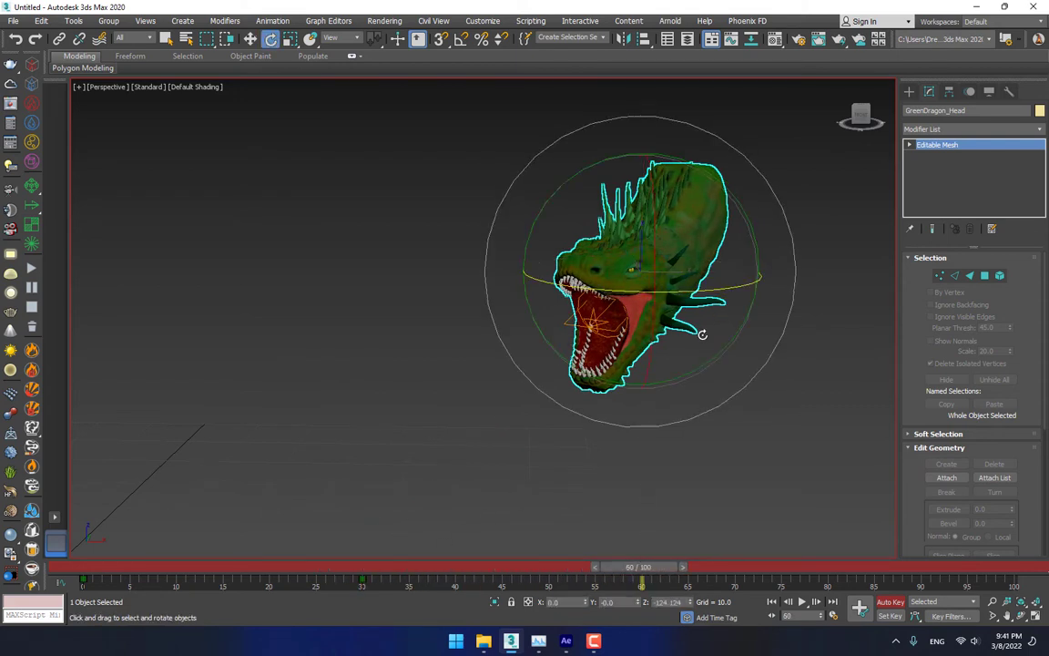
pyautogui.moveTo(731, 289); pyautogui.dragTo(623, 307)
pyautogui.moveTo(648, 569); pyautogui.dragTo(988, 569)
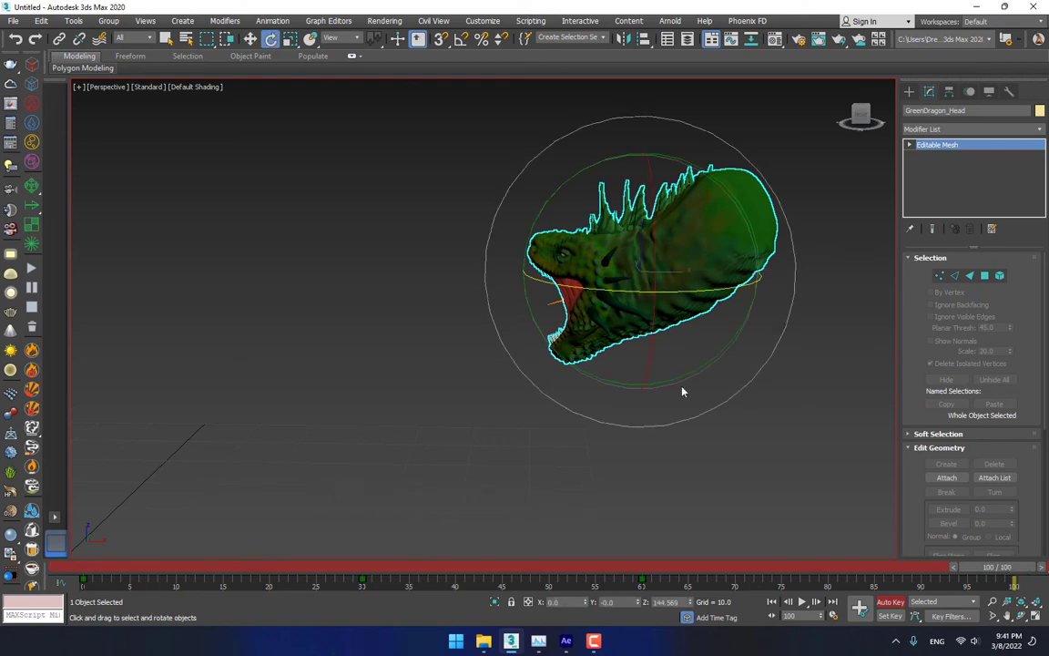
pyautogui.moveTo(673, 292); pyautogui.dragTo(701, 356)
pyautogui.moveTo(105, 570); pyautogui.dragTo(262, 601)
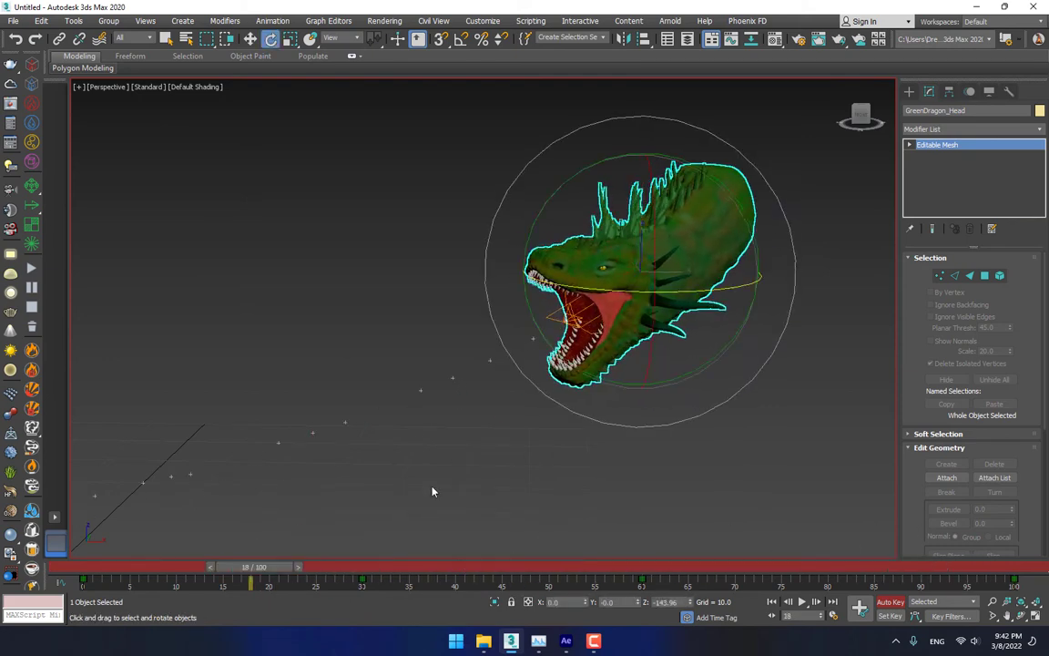
# - Load the Hose preset on the Super Spray emitter and scrub the animation to check the spray
pyautogui.click(560, 327)
pyautogui.keyDown('alt'); pyautogui.moveTo(541, 392); pyautogui.dragTo(437, 426, button='middle'); pyautogui.keyUp('alt')
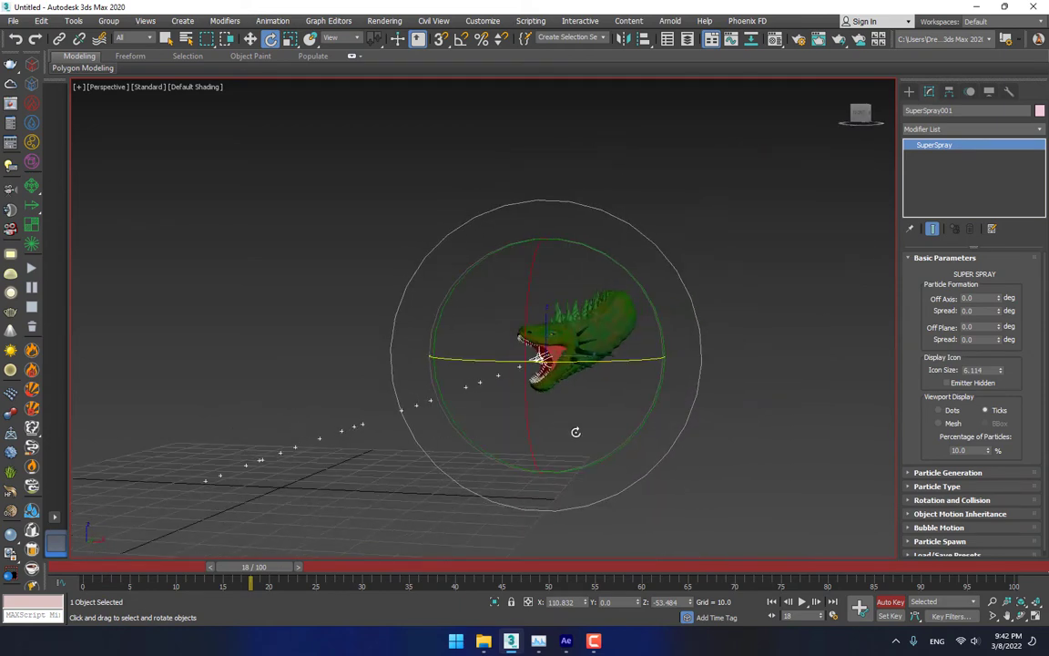
pyautogui.click(938, 258)
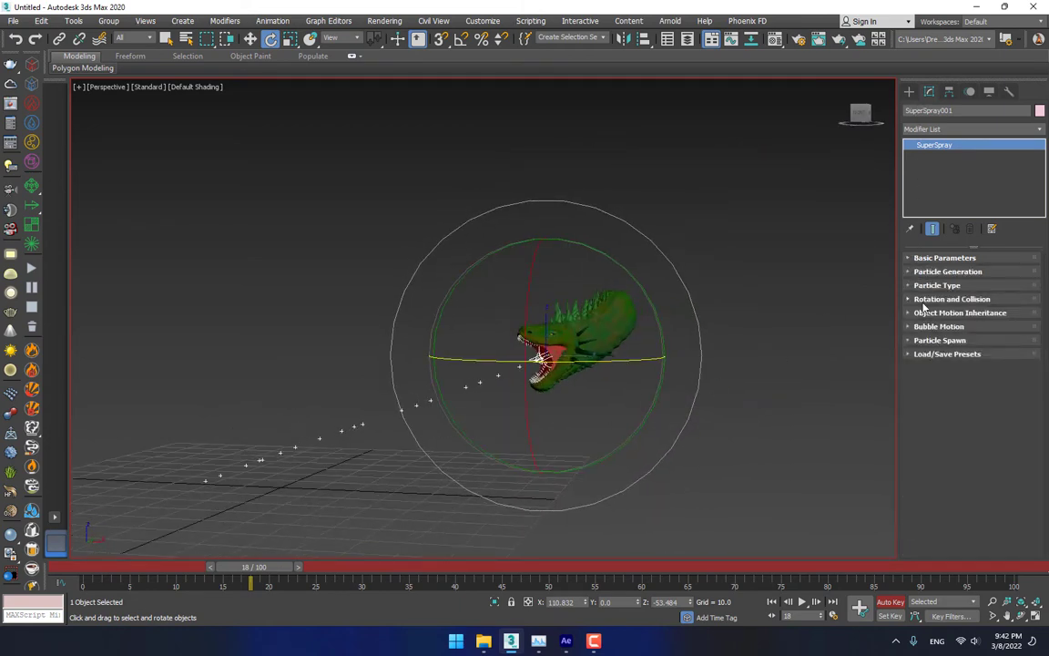
pyautogui.click(928, 355)
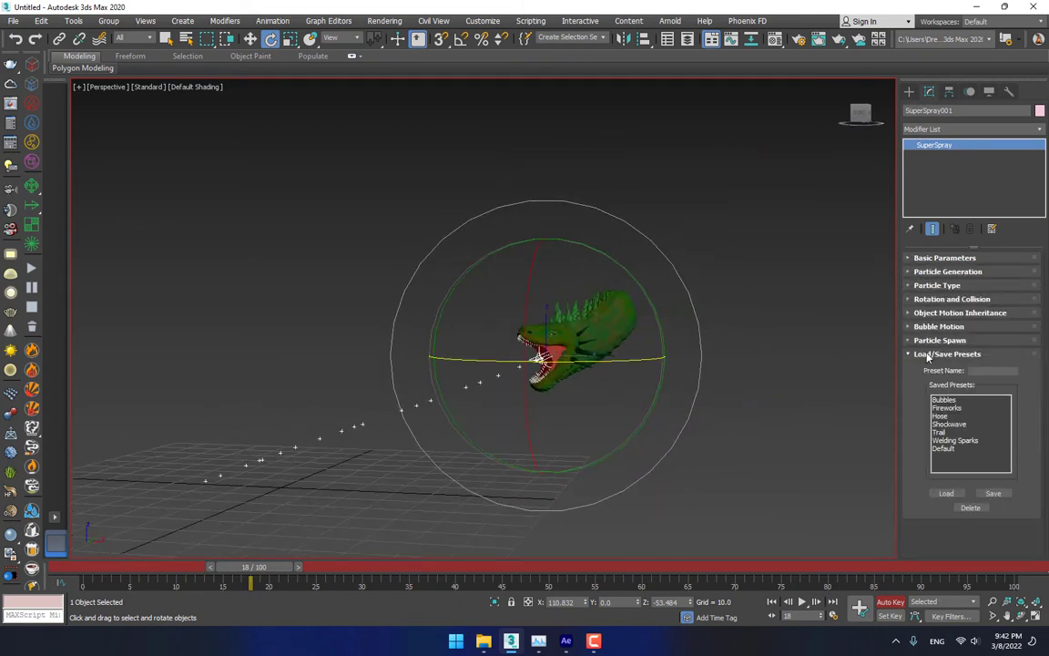
pyautogui.click(941, 416)
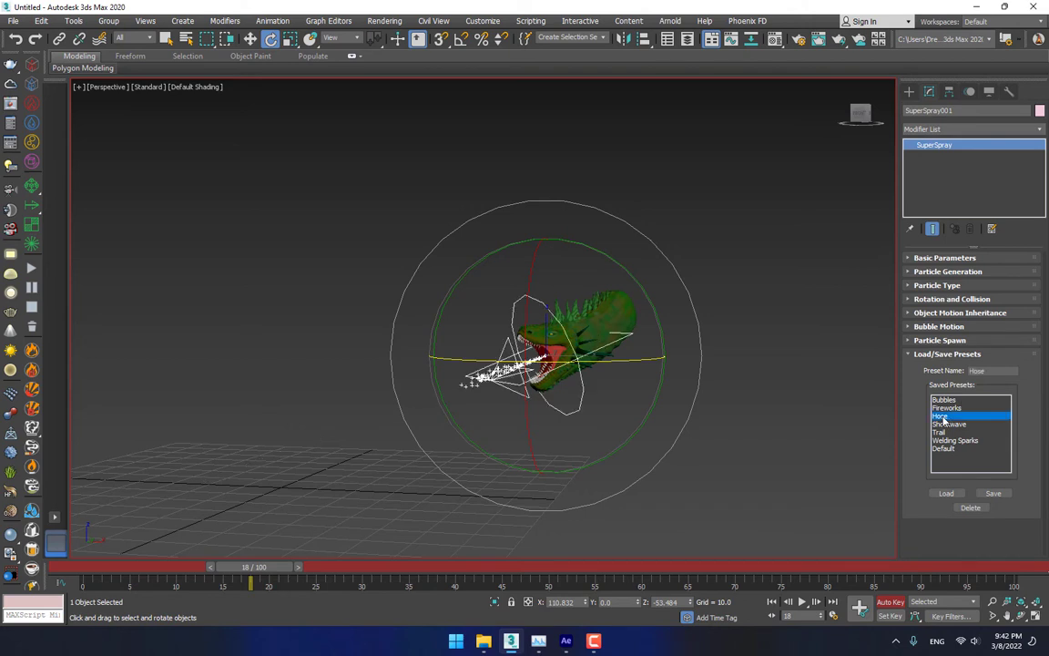
pyautogui.moveTo(126, 571)
pyautogui.mouseDown()
pyautogui.moveTo(580, 557)
pyautogui.moveTo(823, 495)
pyautogui.moveTo(849, 501)
pyautogui.moveTo(478, 559)
pyautogui.moveTo(756, 534)
pyautogui.moveTo(915, 505)
pyautogui.moveTo(930, 472)
pyautogui.mouseUp()
pyautogui.press('e')
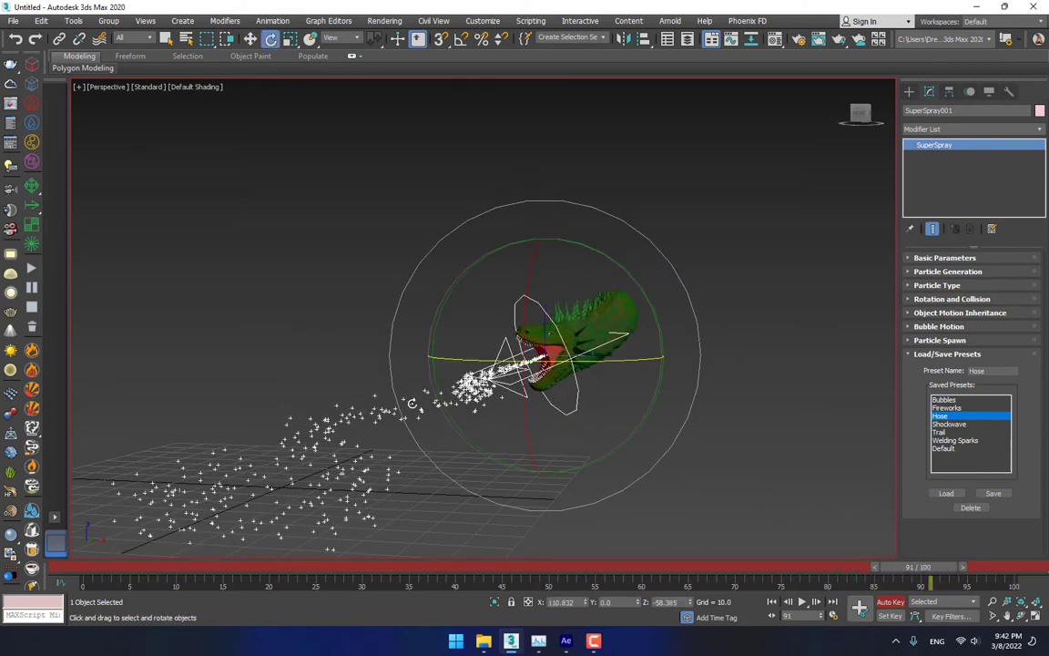
# - At frame 91, set the Super Spray's particle rate to 62, speed to 4.58 and Emit Stop to 75
pyautogui.click(922, 272)
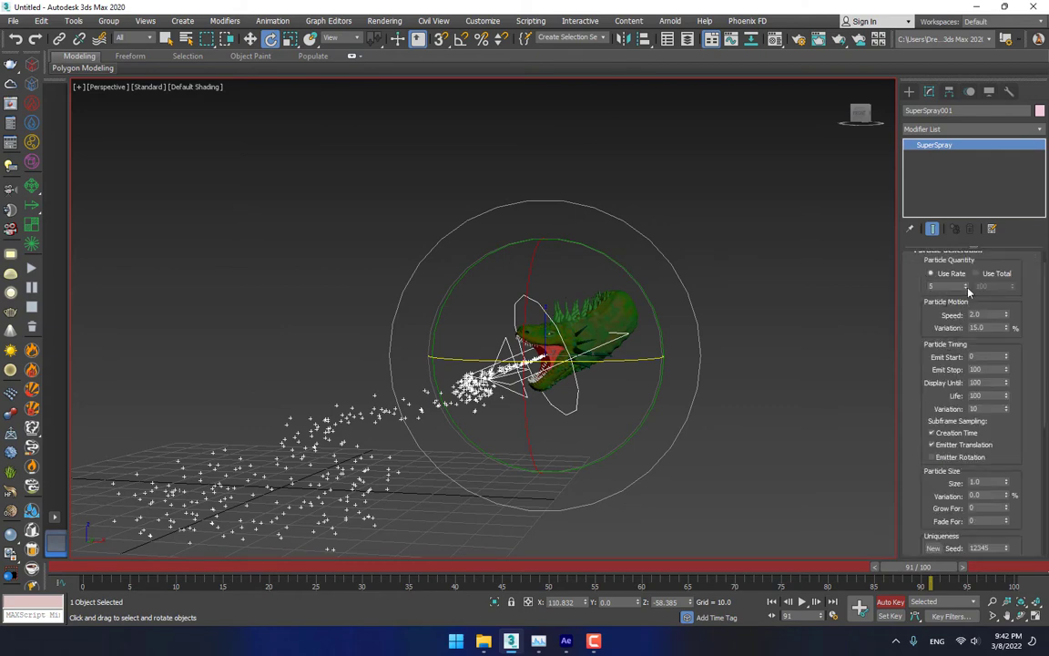
pyautogui.moveTo(968, 290); pyautogui.dragTo(962, 247)
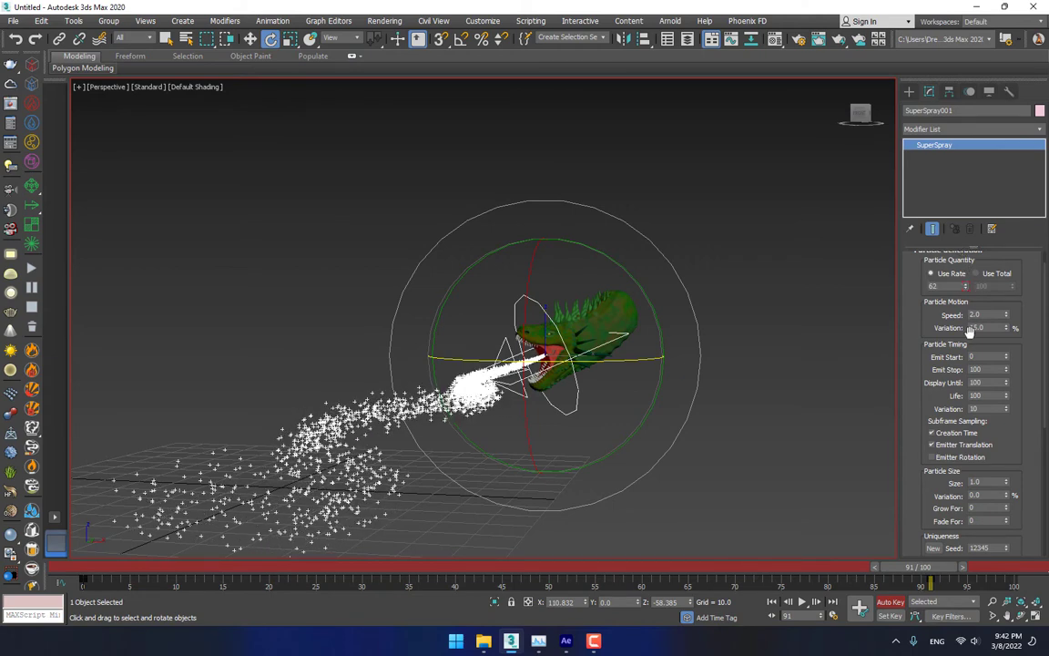
pyautogui.moveTo(1007, 316); pyautogui.dragTo(999, 281)
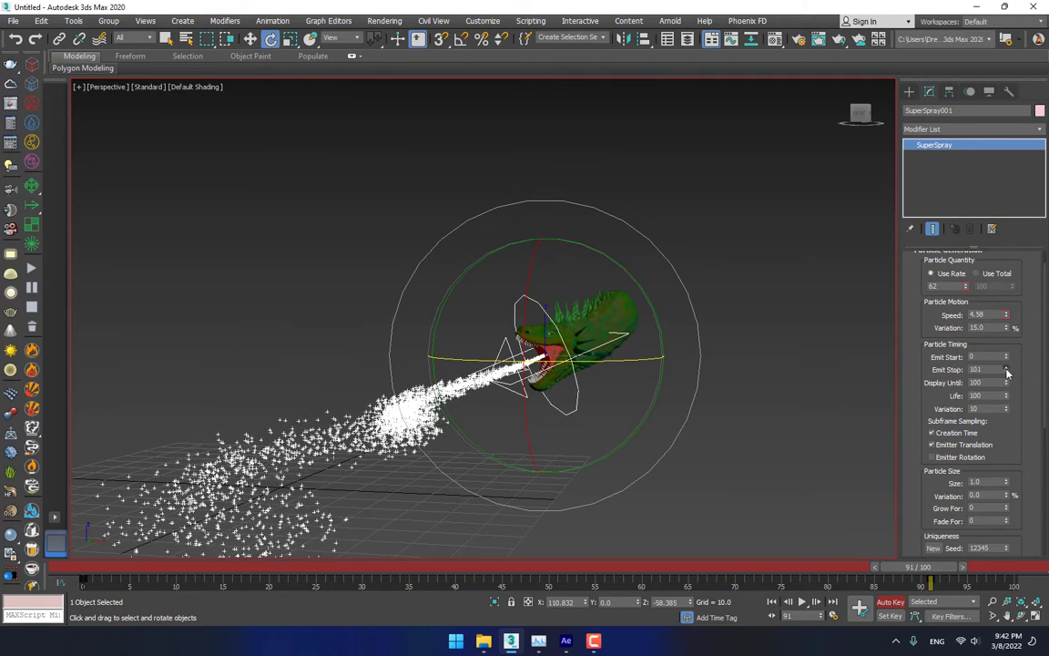
pyautogui.rightClick(1012, 365)
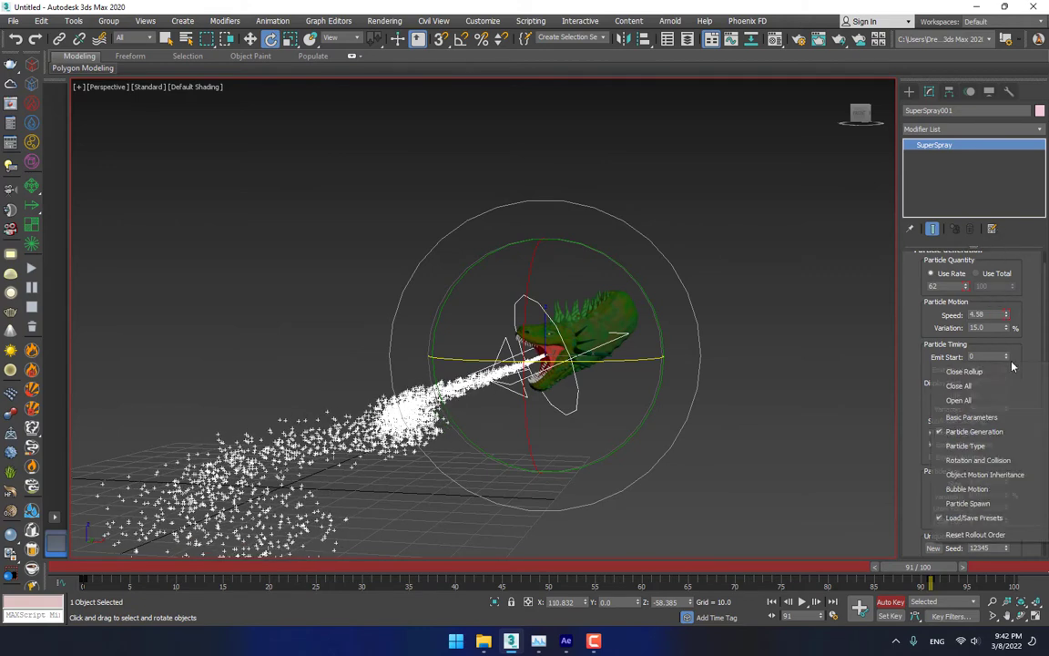
pyautogui.click(956, 362)
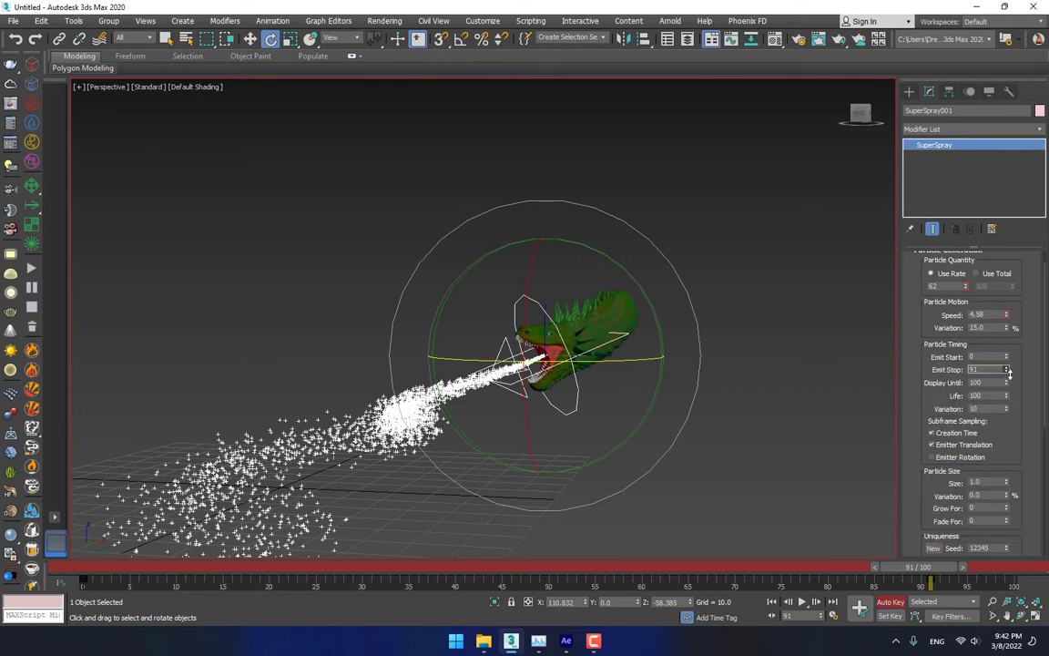
pyautogui.moveTo(1008, 371); pyautogui.dragTo(1013, 382)
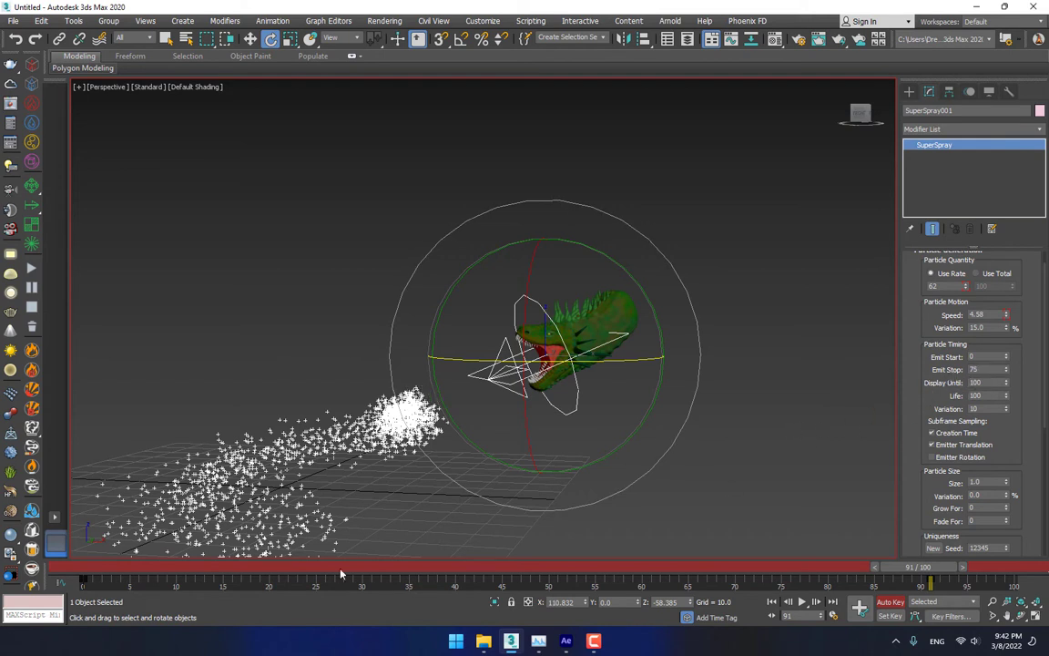
# - Try keying the particle speed at 8.88 on frame 68 and 16.17 on frame 47, and scrub to review the stream
pyautogui.moveTo(146, 572); pyautogui.dragTo(717, 530)
pyautogui.press('e')
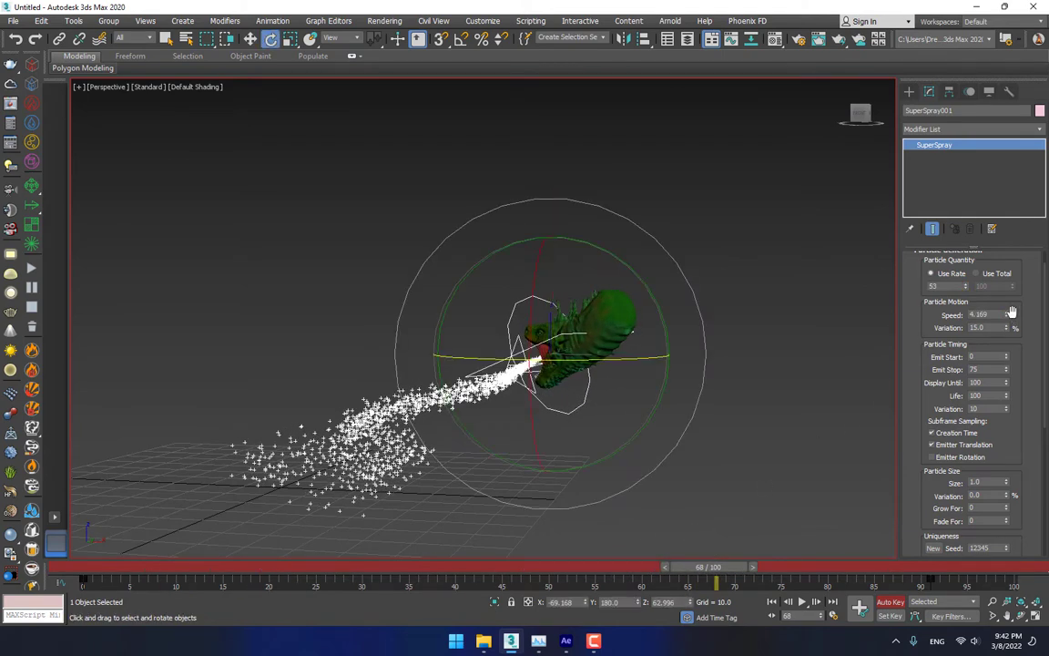
pyautogui.moveTo(1008, 317); pyautogui.dragTo(1019, 246)
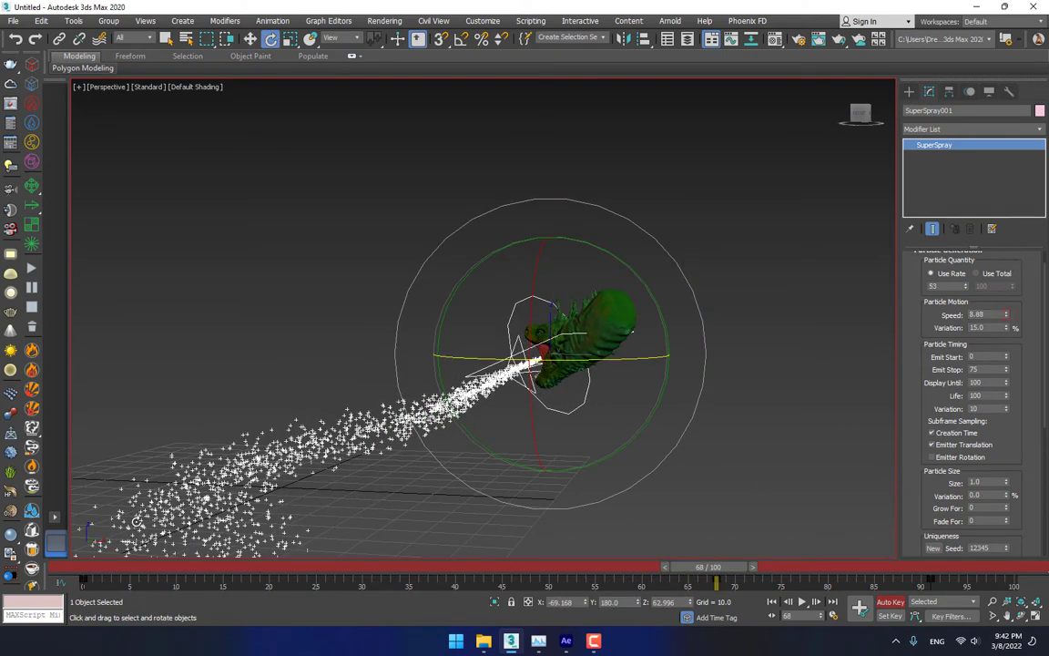
pyautogui.moveTo(106, 571)
pyautogui.mouseDown()
pyautogui.moveTo(492, 535)
pyautogui.moveTo(520, 524)
pyautogui.mouseUp()
pyautogui.press('e')
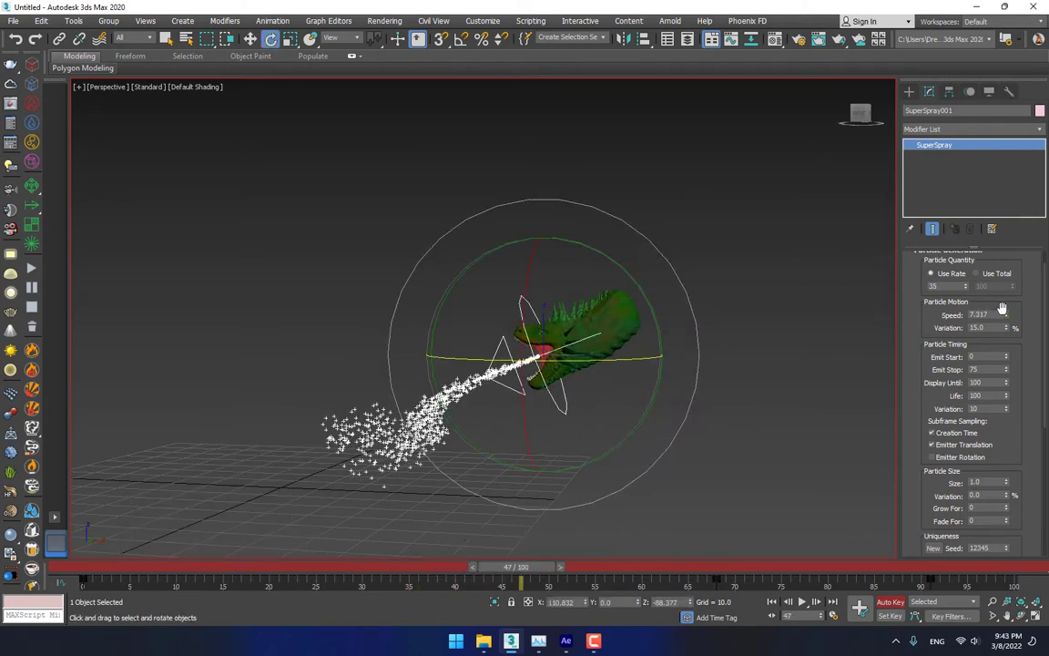
pyautogui.moveTo(1007, 316); pyautogui.dragTo(1012, 246)
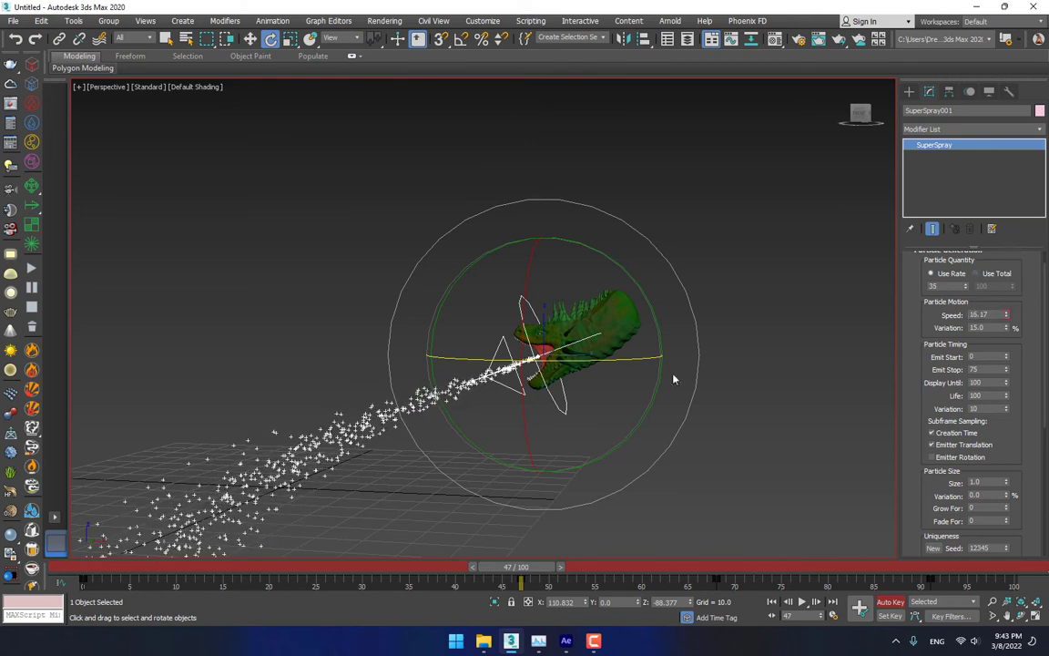
pyautogui.moveTo(122, 571)
pyautogui.mouseDown()
pyautogui.moveTo(774, 500)
pyautogui.moveTo(704, 506)
pyautogui.mouseUp()
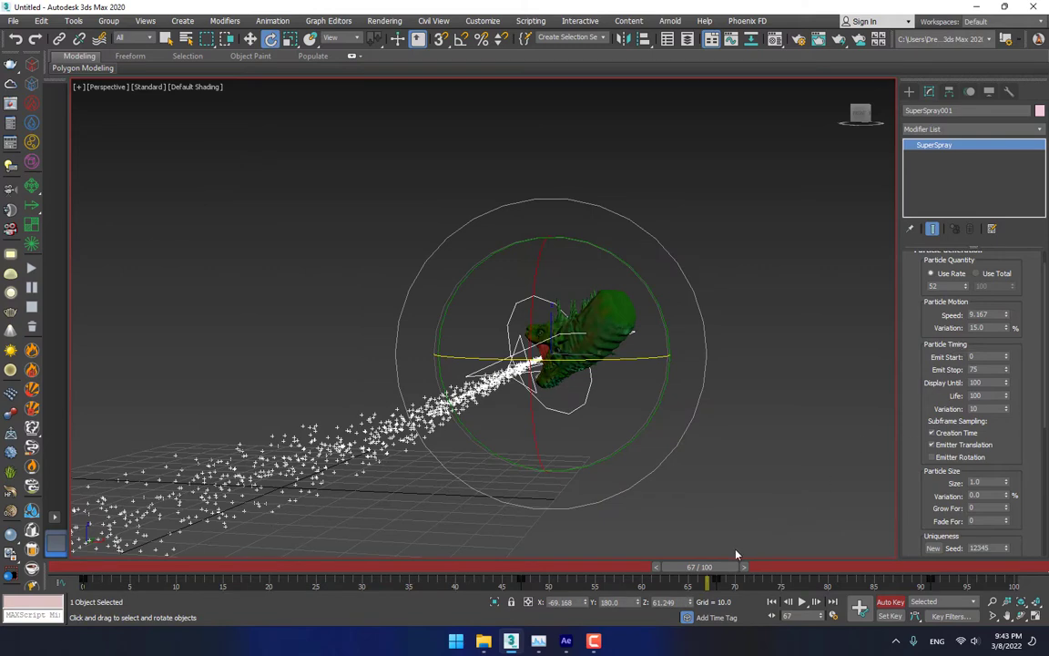
pyautogui.moveTo(701, 566); pyautogui.dragTo(554, 584)
pyautogui.moveTo(336, 590); pyautogui.dragTo(387, 588)
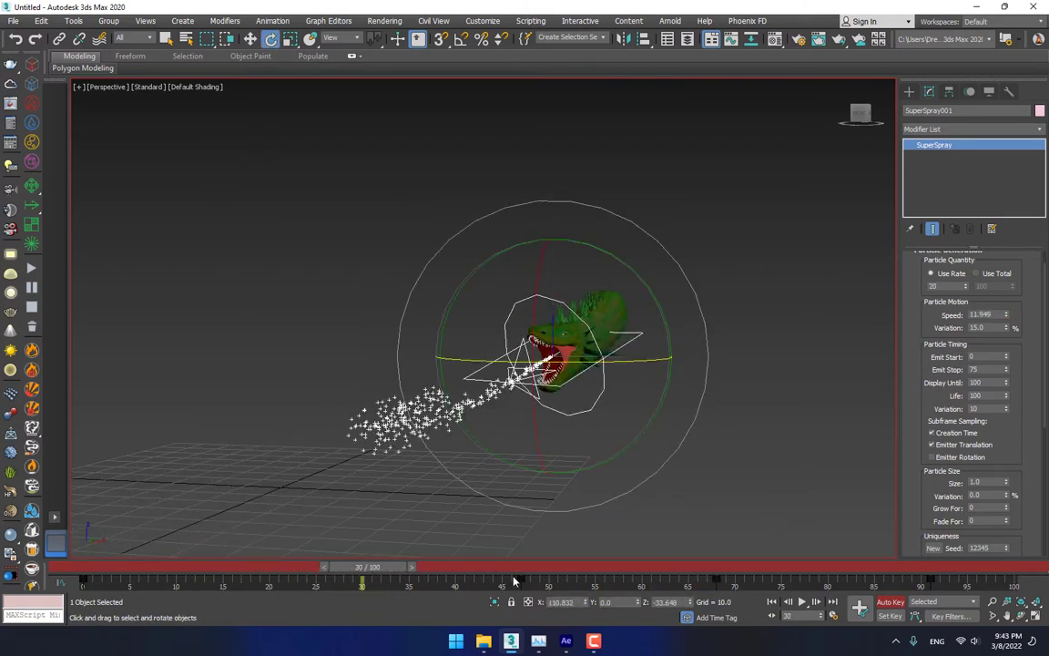
# - Turn off Auto Key and delete the Super Spray emitter's animation keys
pyautogui.click(892, 602)
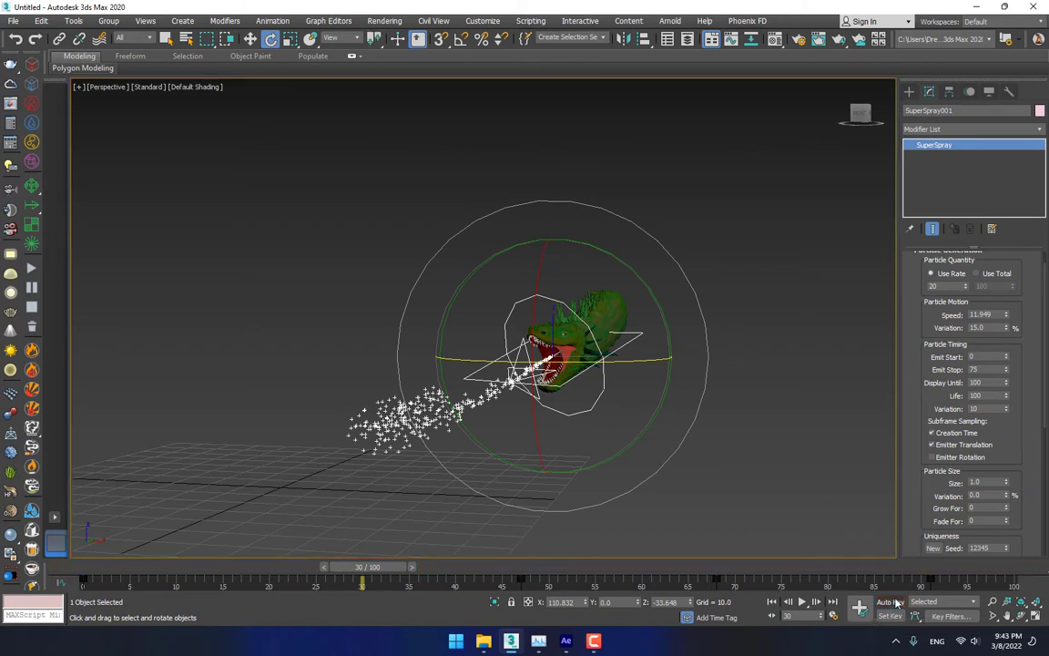
pyautogui.moveTo(380, 571)
pyautogui.mouseDown()
pyautogui.moveTo(426, 571)
pyautogui.moveTo(410, 571)
pyautogui.mouseUp()
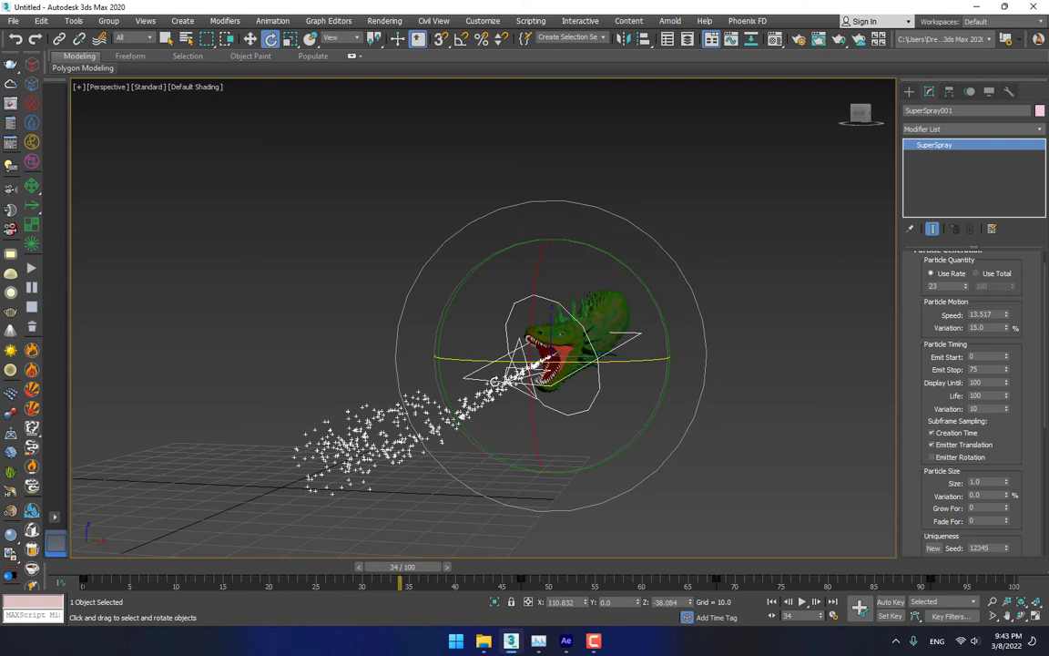
pyautogui.click(730, 428)
pyautogui.click(494, 390)
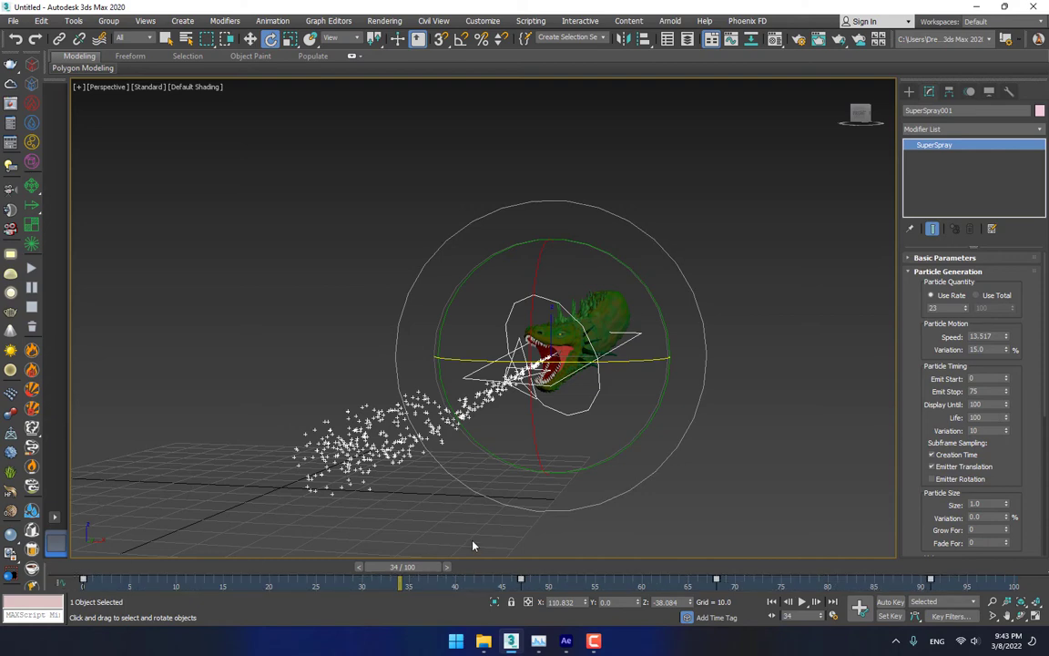
pyautogui.press('Delete')
# - Check the spray along the timeline up to frame 80, and set the emitter's particle speed to 10 at frame 40
pyautogui.click(792, 520)
pyautogui.moveTo(400, 567); pyautogui.dragTo(833, 501)
pyautogui.press('e')
pyautogui.hotkey('ctrl', 'z')
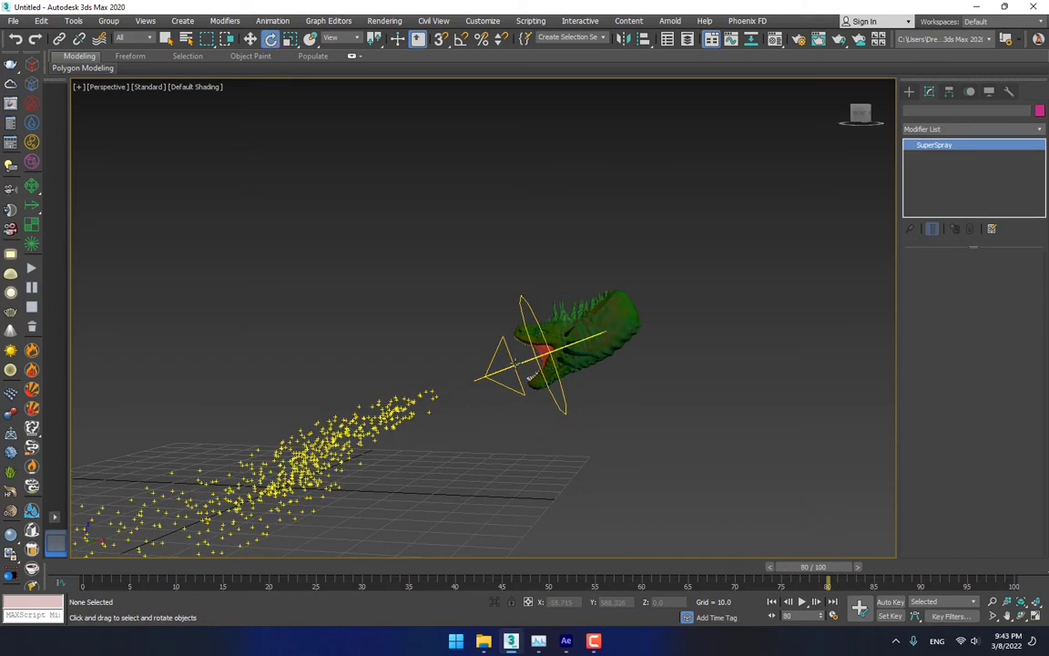
pyautogui.moveTo(797, 572); pyautogui.dragTo(836, 528)
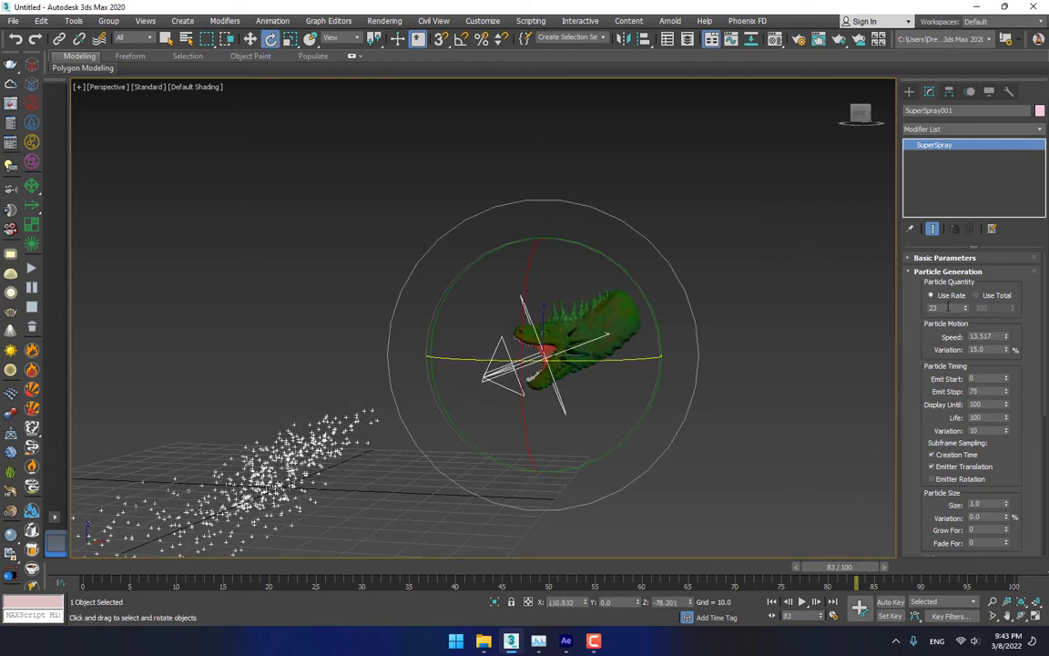
pyautogui.moveTo(103, 583); pyautogui.dragTo(464, 538)
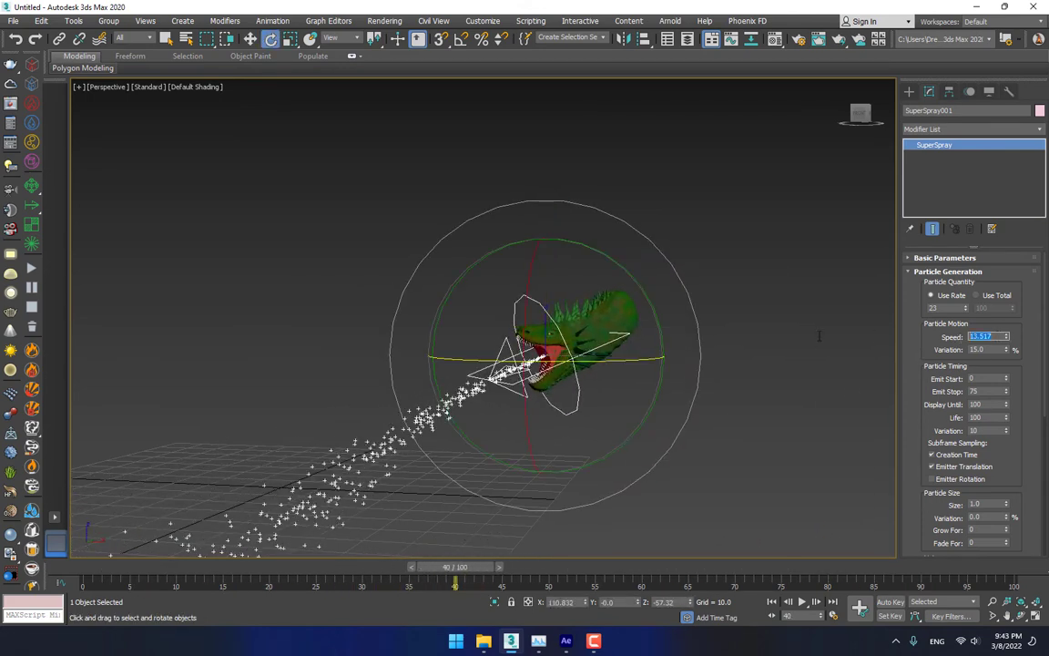
pyautogui.write('10')
pyautogui.press('Return')
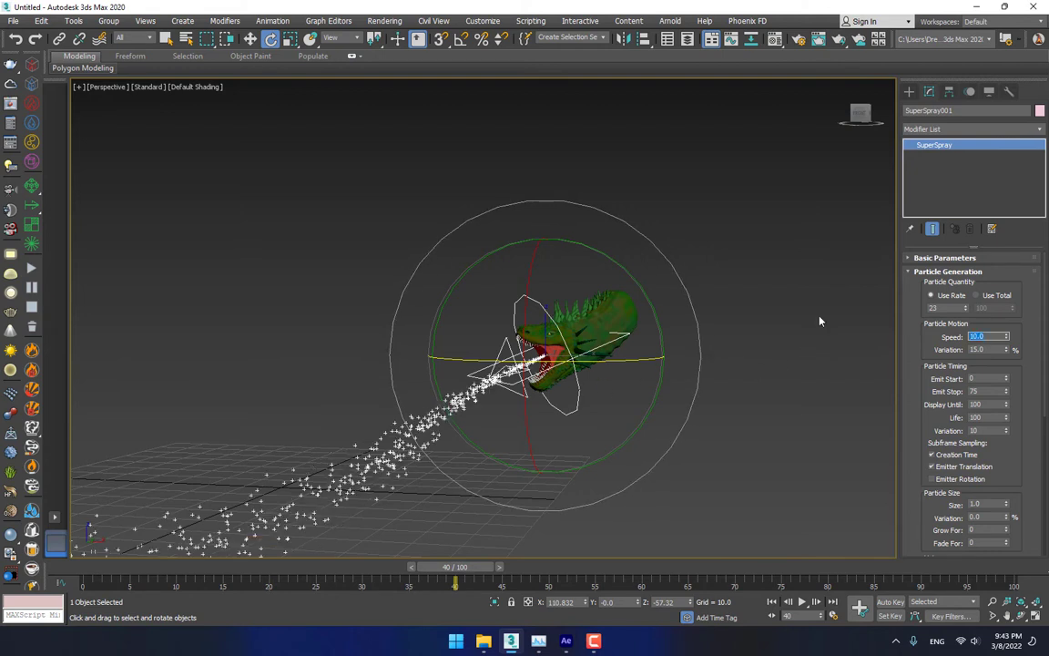
# - Set the emitter's Off Axis spread to 1.9 degrees and inspect the narrower stream at frame 55
pyautogui.click(911, 259)
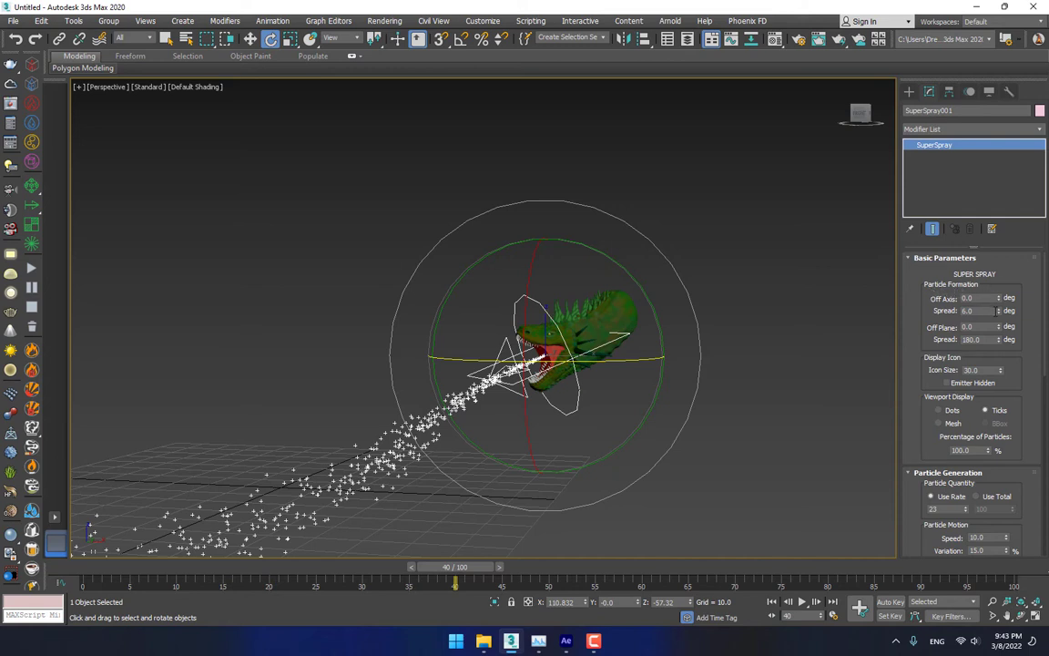
pyautogui.moveTo(999, 314); pyautogui.dragTo(1000, 338)
pyautogui.moveTo(202, 569); pyautogui.dragTo(587, 455)
pyautogui.moveTo(442, 422); pyautogui.dragTo(568, 370, button='middle')
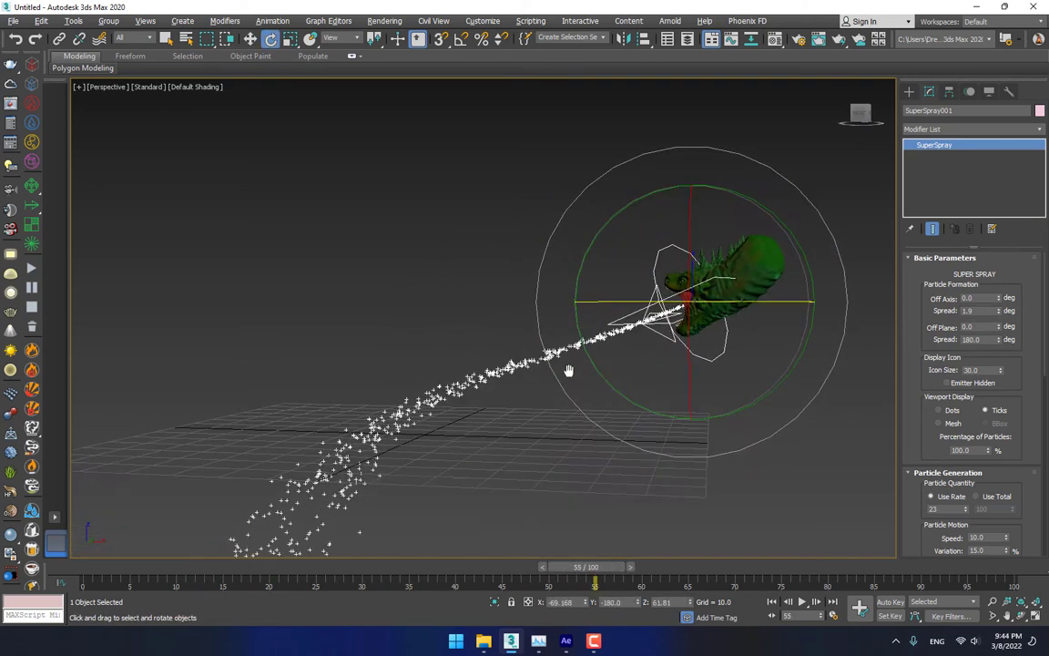
pyautogui.moveTo(752, 265)
pyautogui.keyDown('alt'); pyautogui.mouseDown(button='middle')
pyautogui.moveTo(645, 329)
pyautogui.moveTo(740, 265)
pyautogui.mouseUp(button='middle'); pyautogui.keyUp('alt')
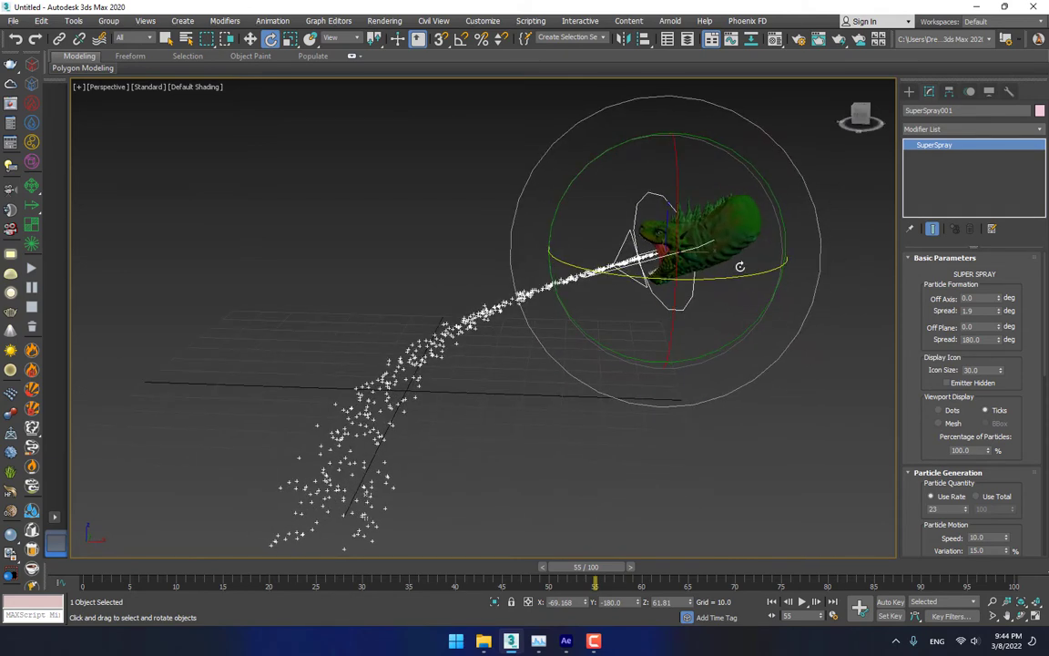
# - Set the particle life to 15 and the Off Plane spread to 0 degrees
pyautogui.click(909, 92)
pyautogui.click(928, 92)
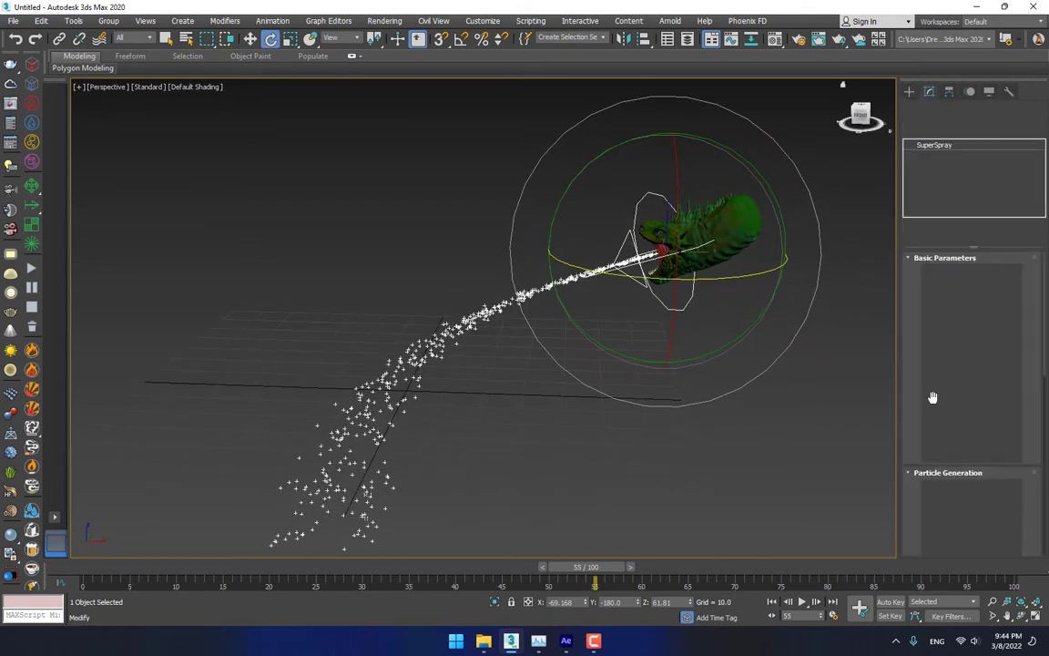
pyautogui.scroll(-5, 933, 266)
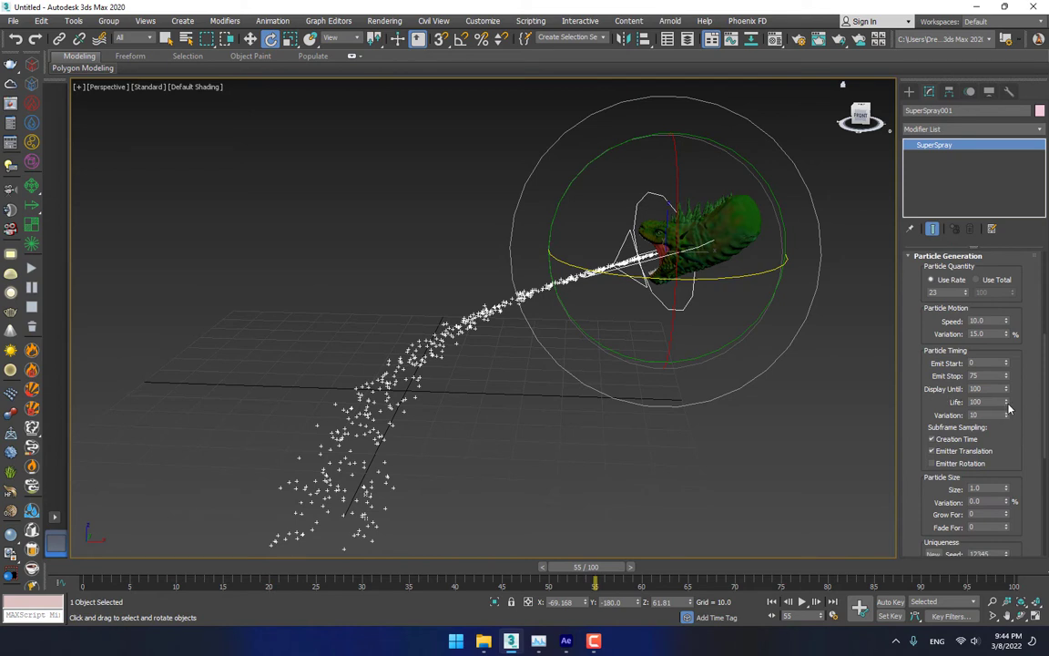
pyautogui.moveTo(1015, 456); pyautogui.dragTo(1018, 460)
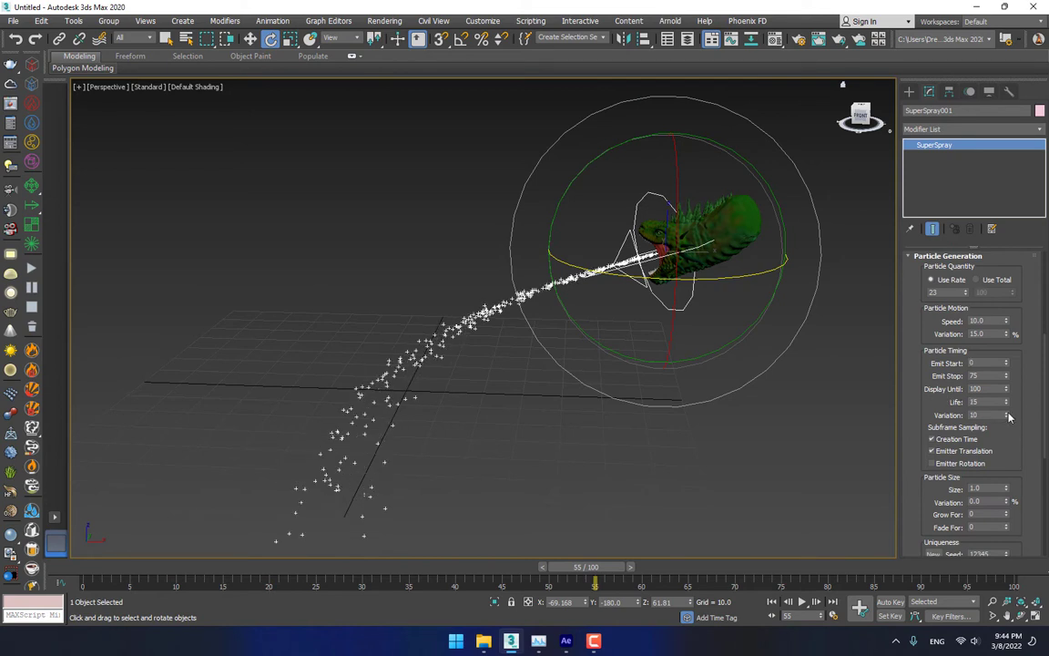
pyautogui.scroll(5, 910, 297)
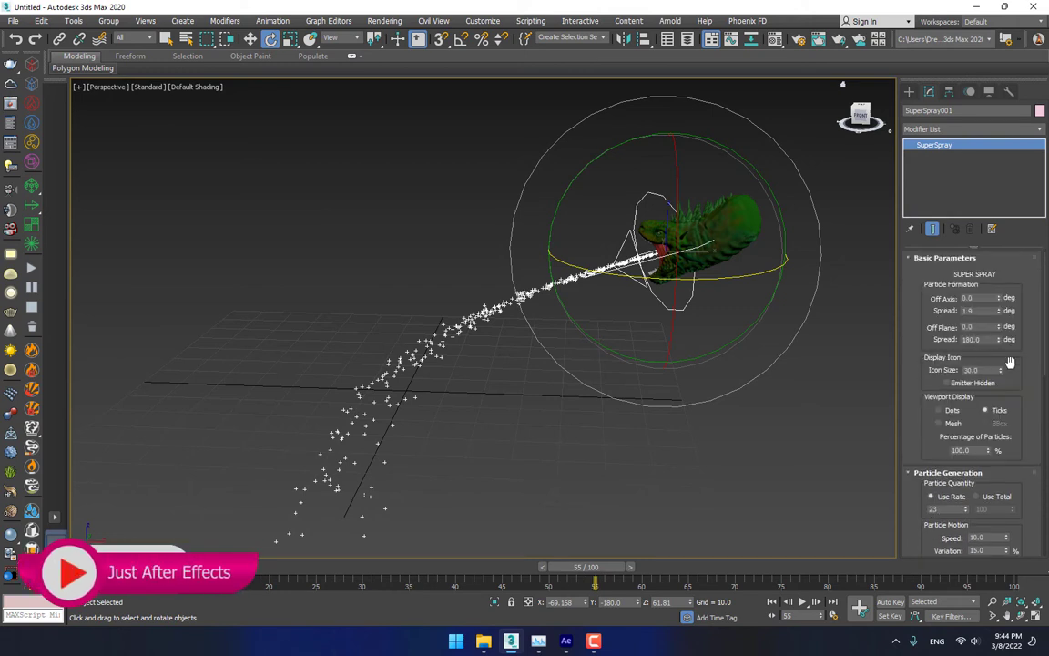
pyautogui.moveTo(1004, 383); pyautogui.dragTo(7, 456)
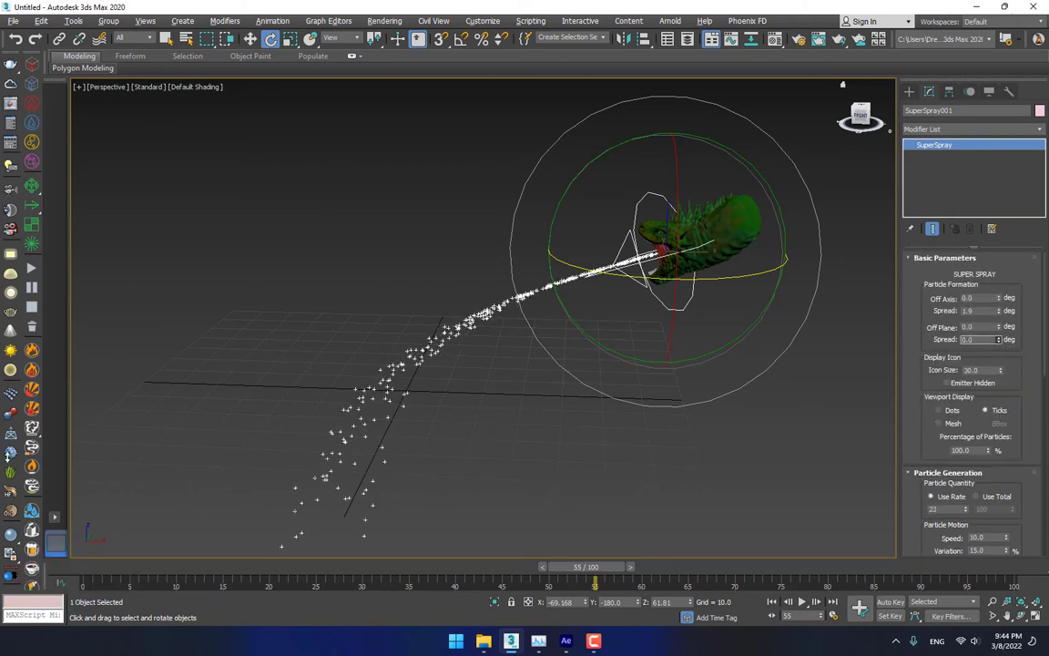
# - Set the emitter's Off Plane spread to 51, Off Axis to 1.1 and Off Axis spread to 1.2 degrees, then check the stream up to frame 67
pyautogui.moveTo(49, 289); pyautogui.dragTo(48, 290)
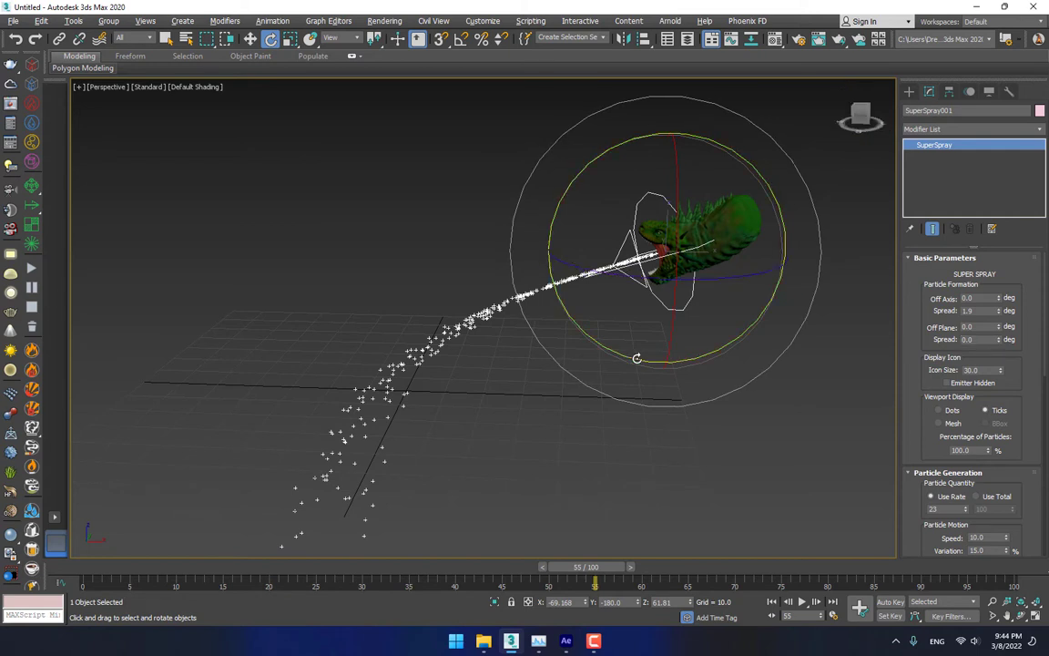
pyautogui.moveTo(993, 318); pyautogui.dragTo(948, 18)
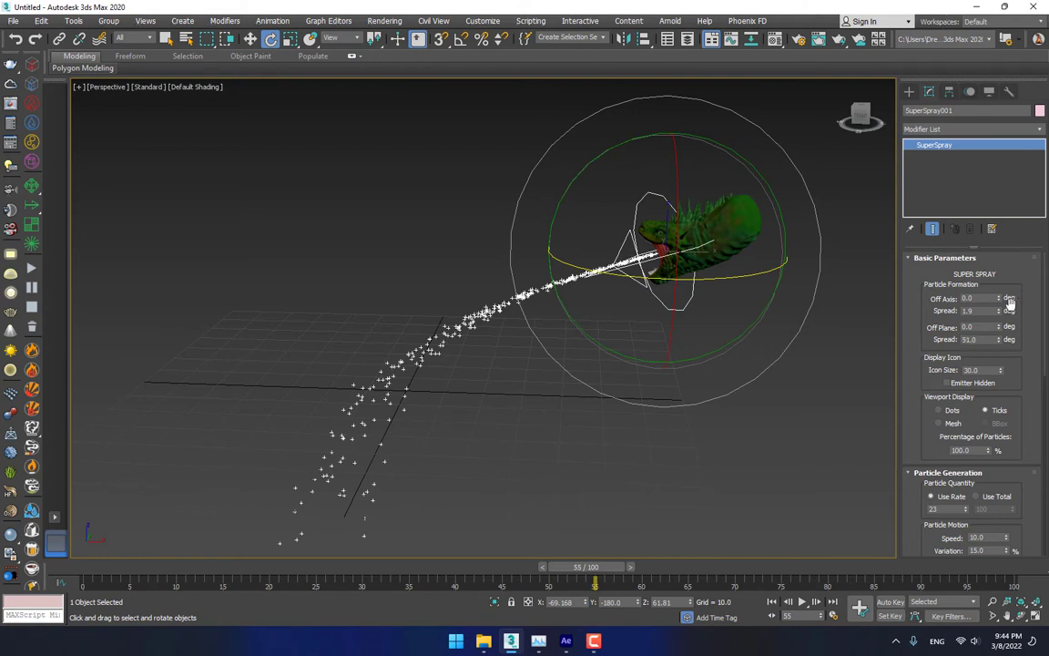
pyautogui.moveTo(1001, 301)
pyautogui.mouseDown()
pyautogui.moveTo(1010, 340)
pyautogui.moveTo(1009, 293)
pyautogui.mouseUp()
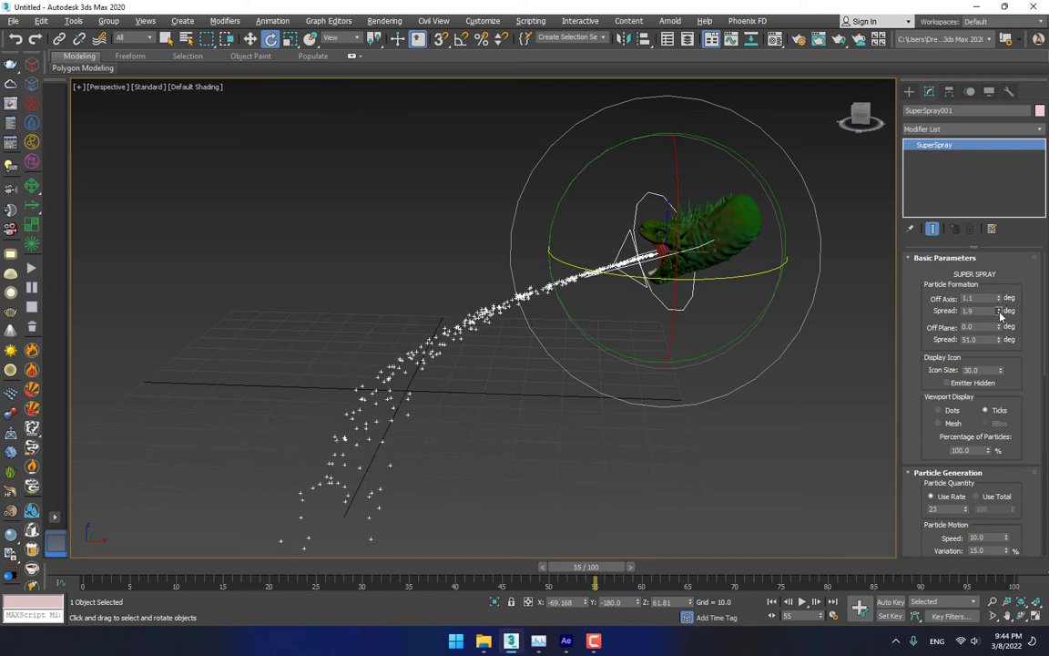
pyautogui.moveTo(1001, 315); pyautogui.dragTo(1005, 316)
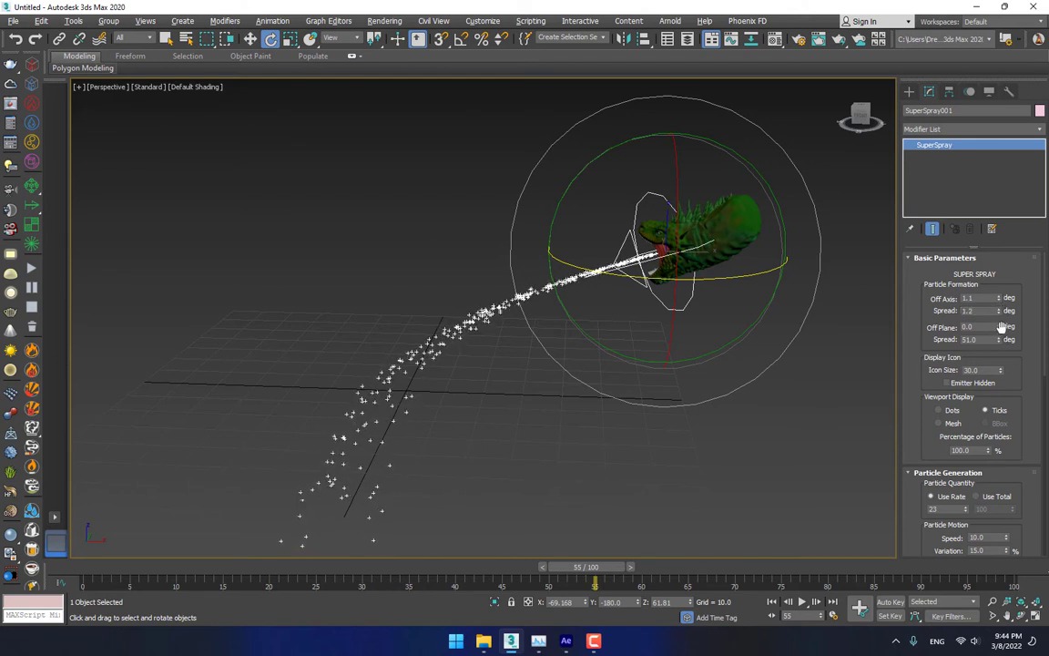
pyautogui.moveTo(585, 566); pyautogui.dragTo(324, 566)
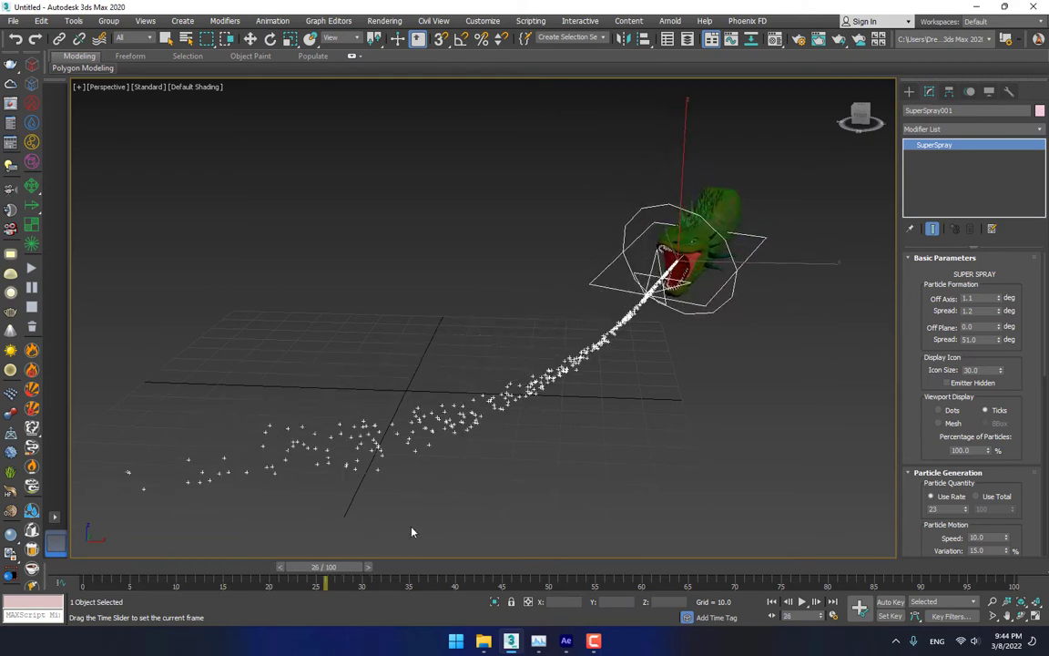
pyautogui.moveTo(411, 532); pyautogui.dragTo(714, 464)
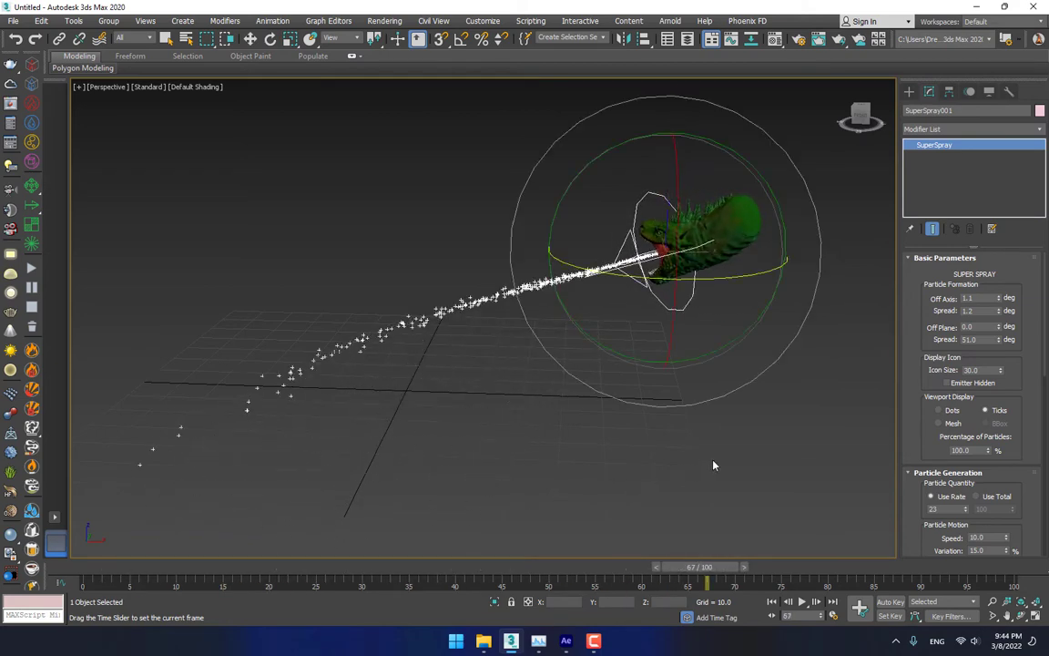
# - Create a FumeFX Particle Source helper with an icon size of about 21 on the ground below the dragon head
pyautogui.click(910, 93)
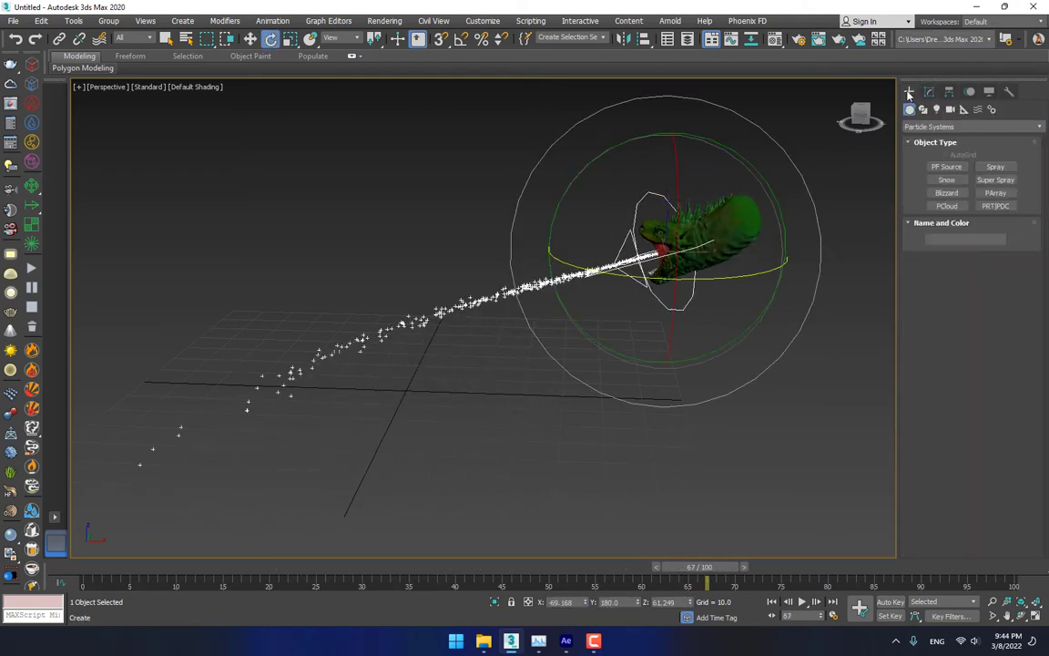
pyautogui.click(965, 109)
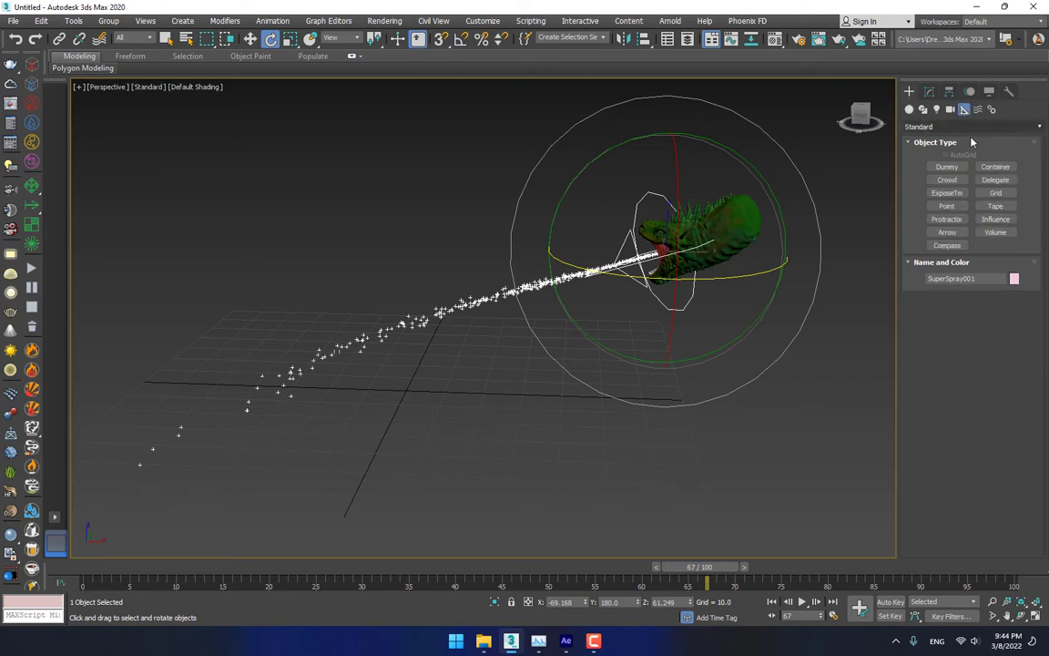
pyautogui.click(940, 128)
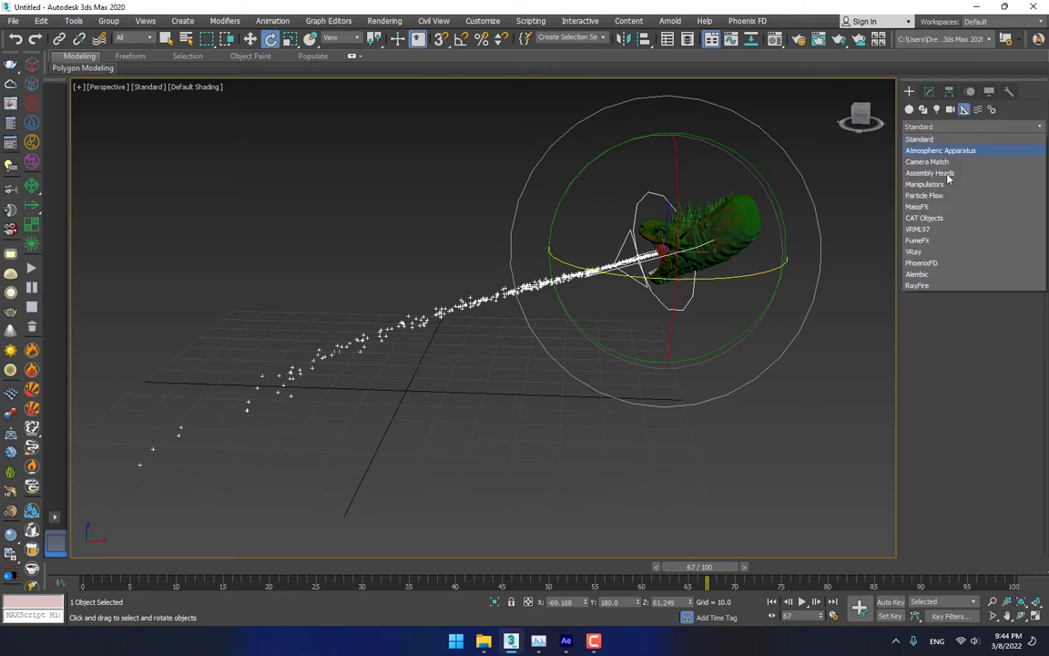
pyautogui.click(927, 239)
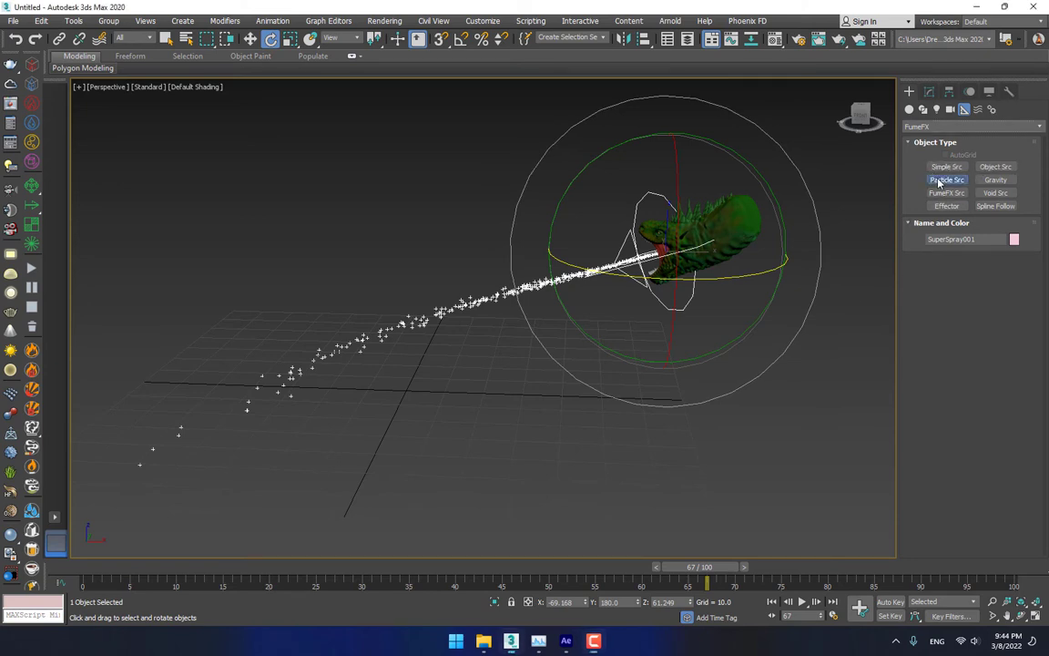
pyautogui.click(945, 179)
pyautogui.moveTo(648, 391); pyautogui.dragTo(689, 392)
pyautogui.click(930, 93)
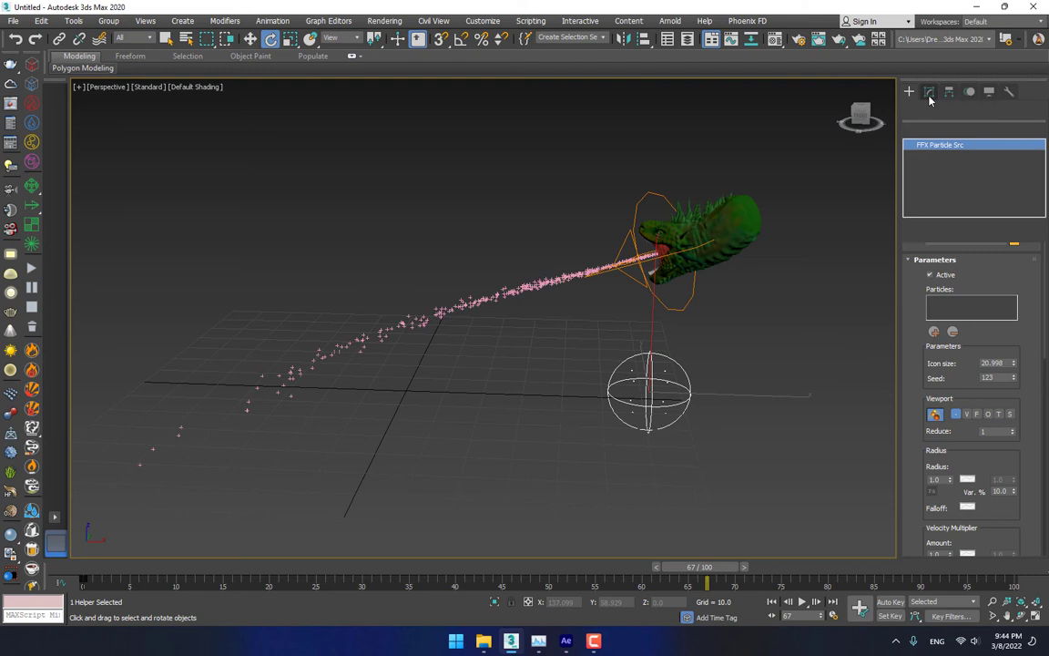
# - Add the Super Spray emitter to the particle source's particle list and check the stream at frame 72
pyautogui.click(934, 330)
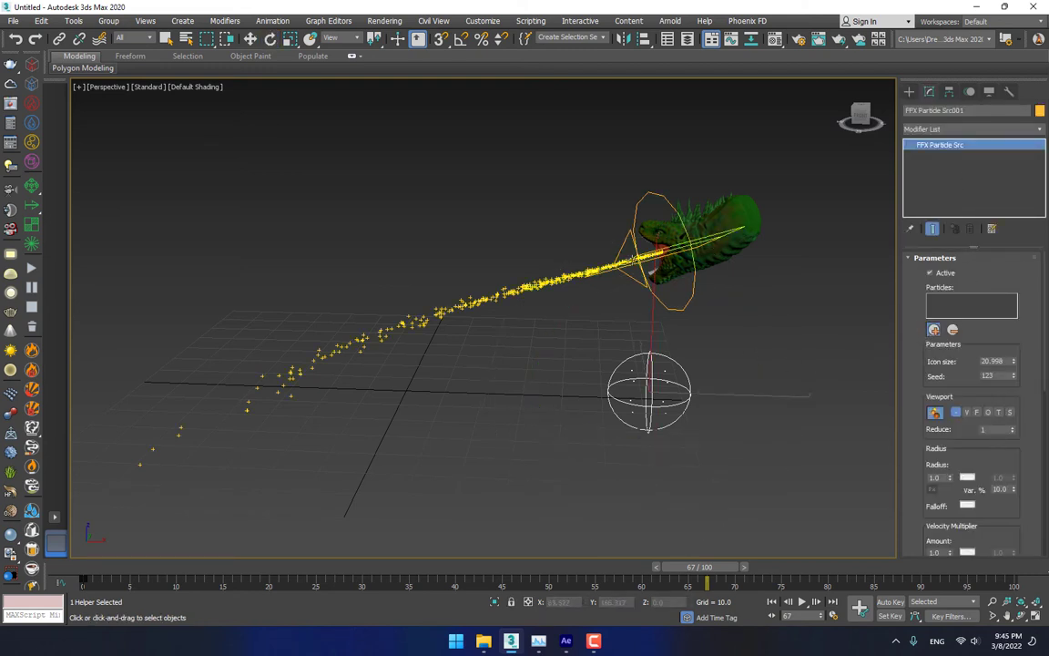
pyautogui.click(632, 259)
pyautogui.keyDown('alt'); pyautogui.moveTo(590, 302); pyautogui.dragTo(647, 277, button='middle'); pyautogui.keyUp('alt')
pyautogui.moveTo(136, 567)
pyautogui.mouseDown()
pyautogui.moveTo(542, 544)
pyautogui.moveTo(711, 556)
pyautogui.moveTo(754, 532)
pyautogui.mouseUp()
pyautogui.press('w')
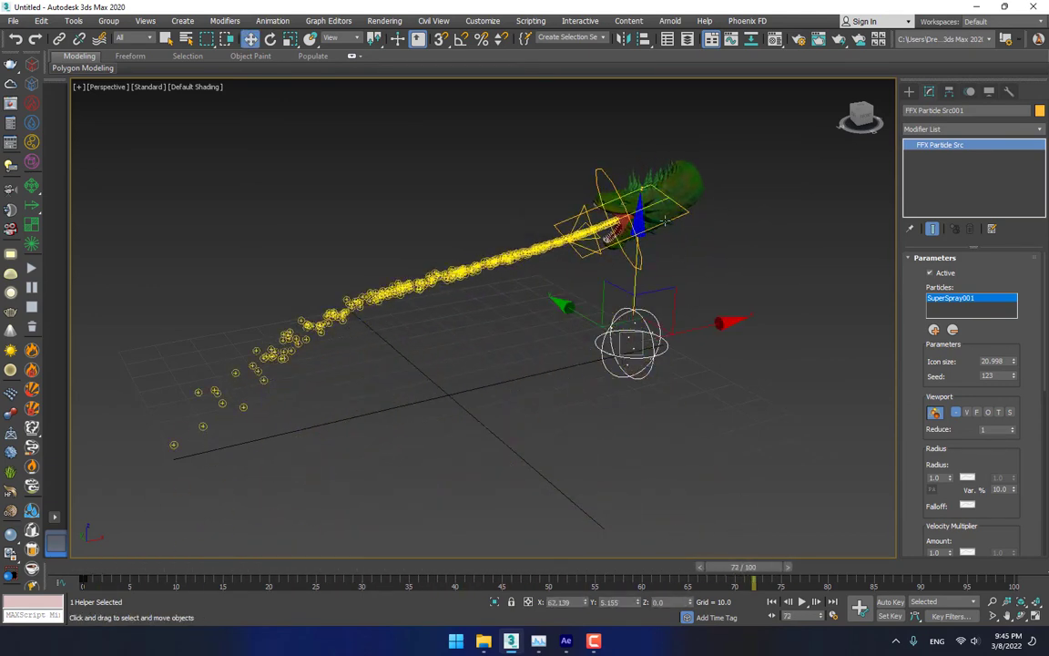
# - Enable the particle source's radius curve and reverse it so it falls from 1.0 at the start to 0.0 at the end
pyautogui.scroll(5, 638, 219)
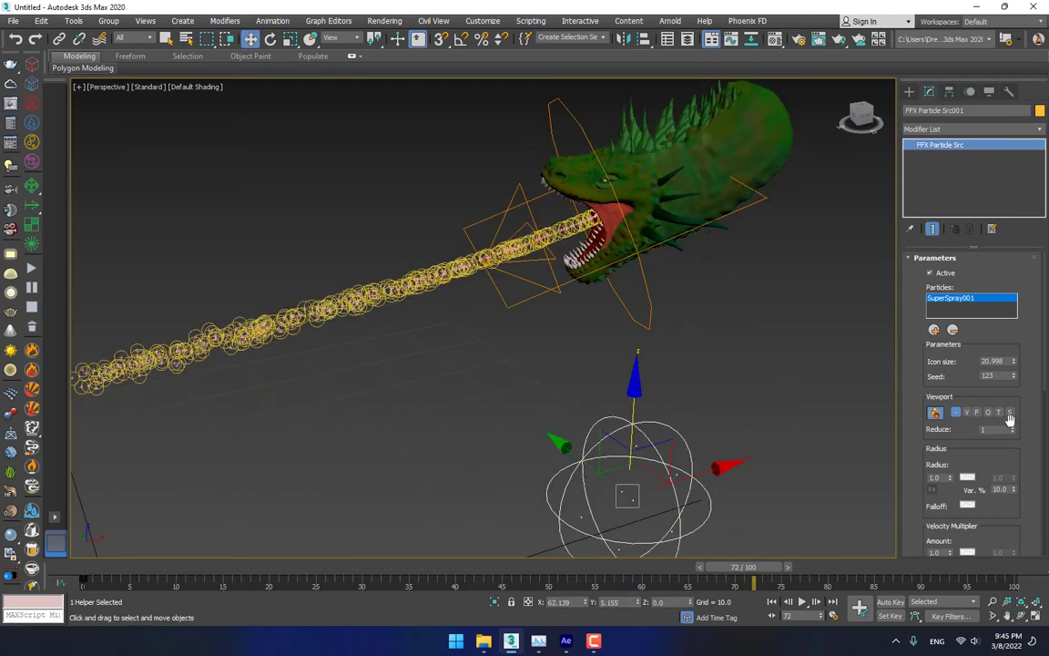
pyautogui.moveTo(962, 367); pyautogui.dragTo(948, 275)
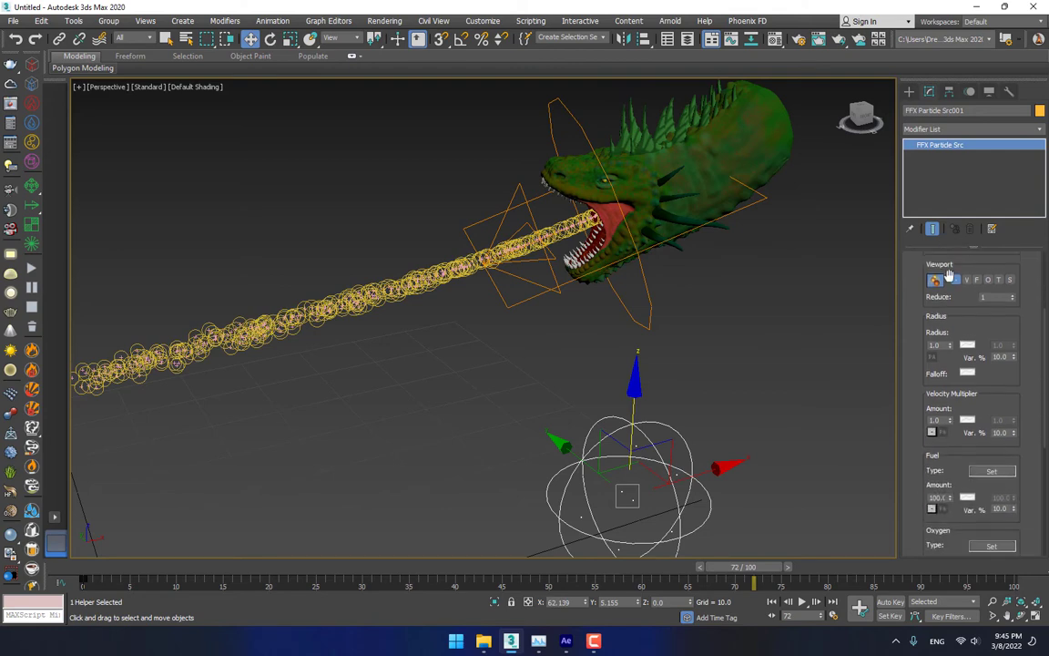
pyautogui.click(974, 344)
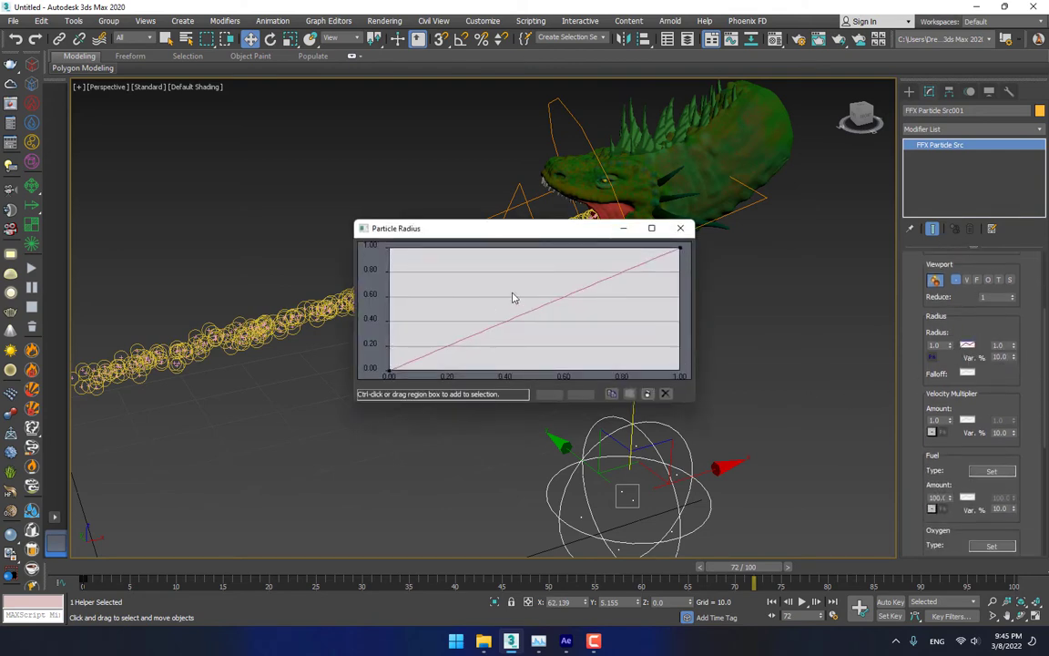
pyautogui.moveTo(414, 235); pyautogui.dragTo(630, 282)
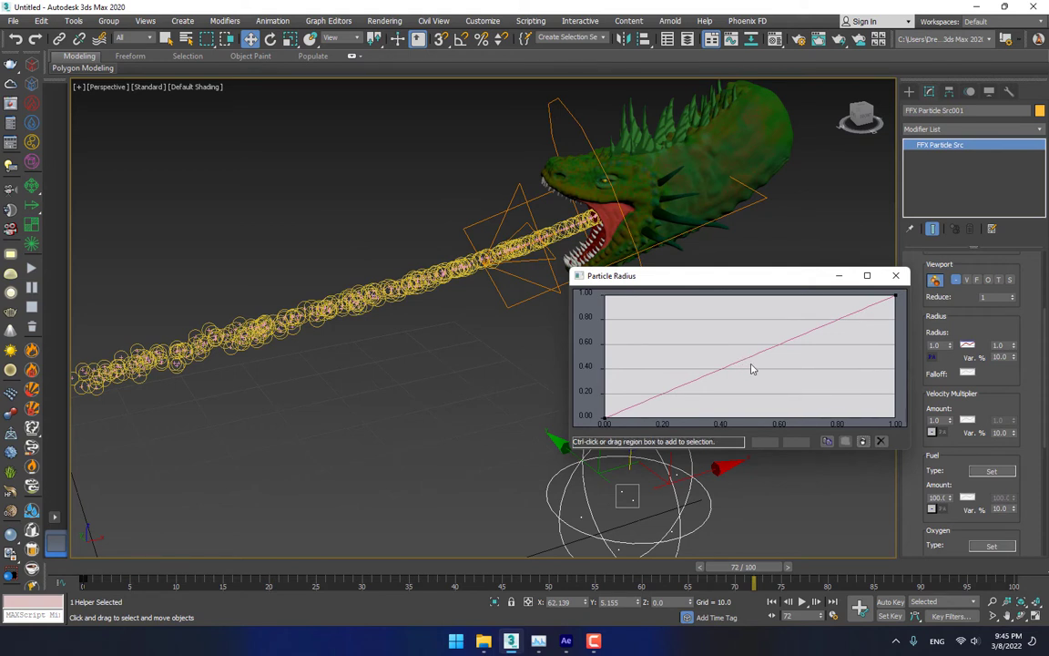
pyautogui.moveTo(894, 298); pyautogui.dragTo(768, 425)
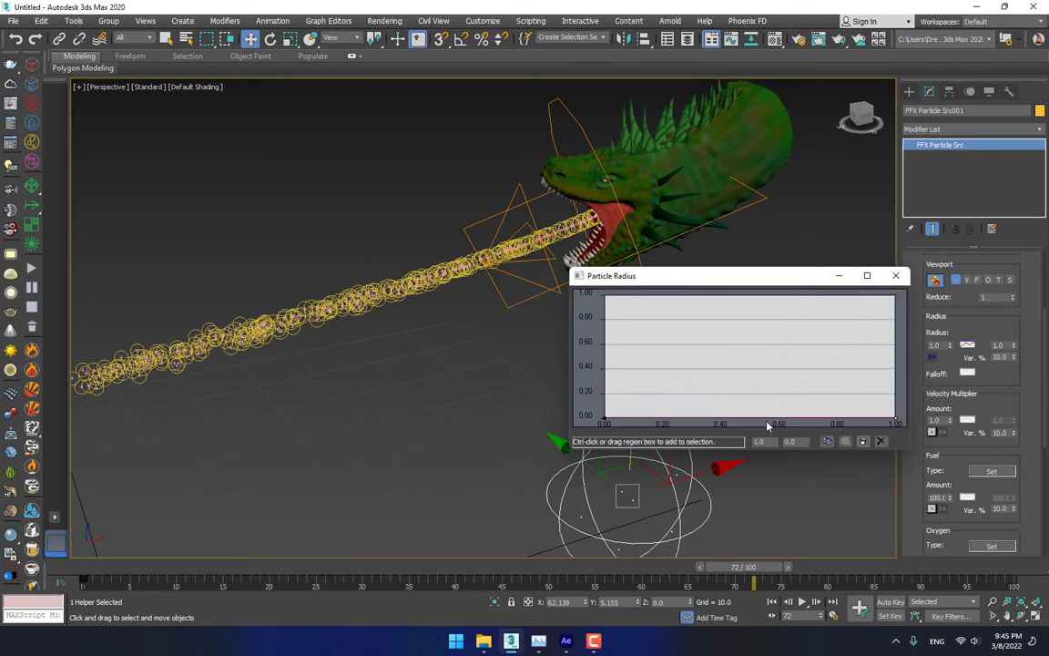
pyautogui.moveTo(605, 419); pyautogui.dragTo(605, 296)
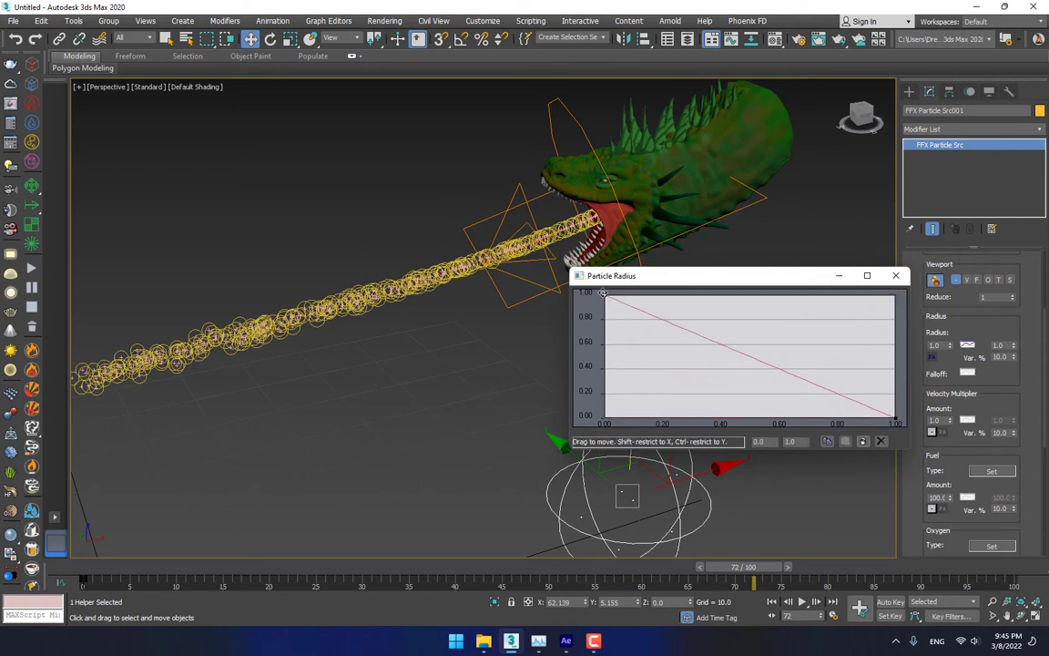
# - Insert a Bezier point at about 0.43, 0.58 on the radius curve, bend it into an S-shaped falloff, and inspect the stream
pyautogui.rightClick(730, 351)
pyautogui.click(772, 379)
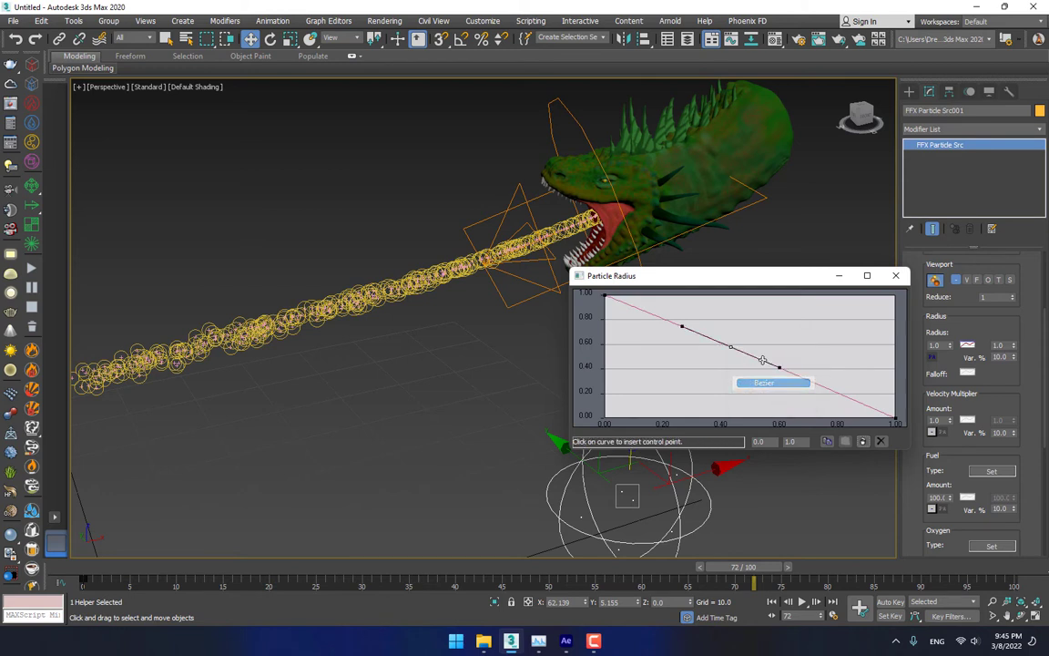
pyautogui.moveTo(779, 367); pyautogui.dragTo(771, 406)
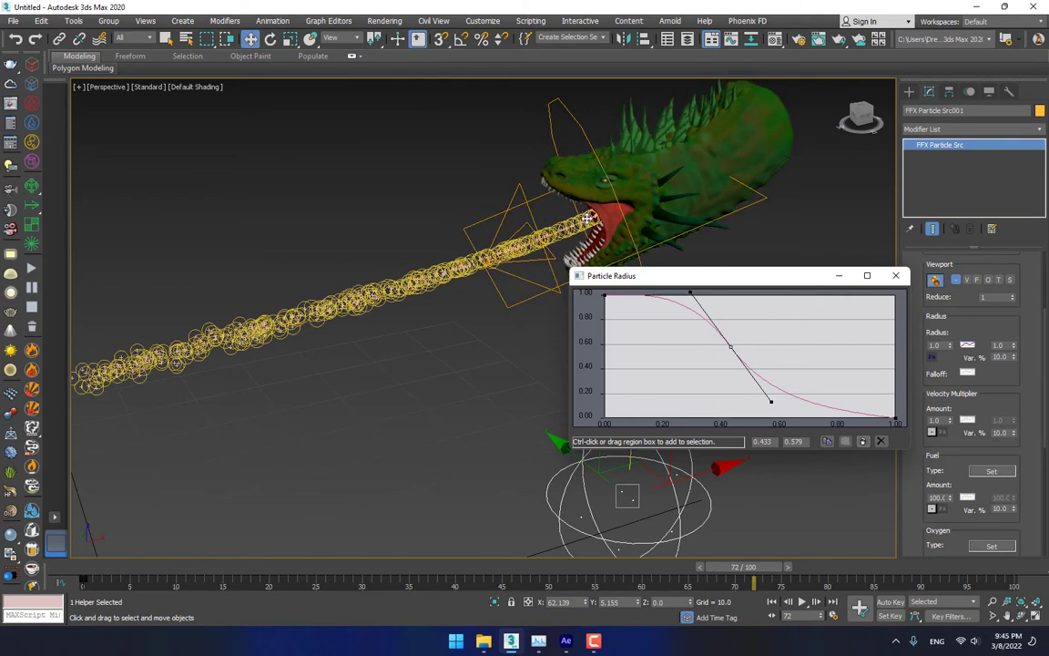
pyautogui.moveTo(253, 328); pyautogui.dragTo(381, 299, button='middle')
pyautogui.scroll(-2, 386, 300)
pyautogui.moveTo(272, 361); pyautogui.dragTo(438, 295, button='middle')
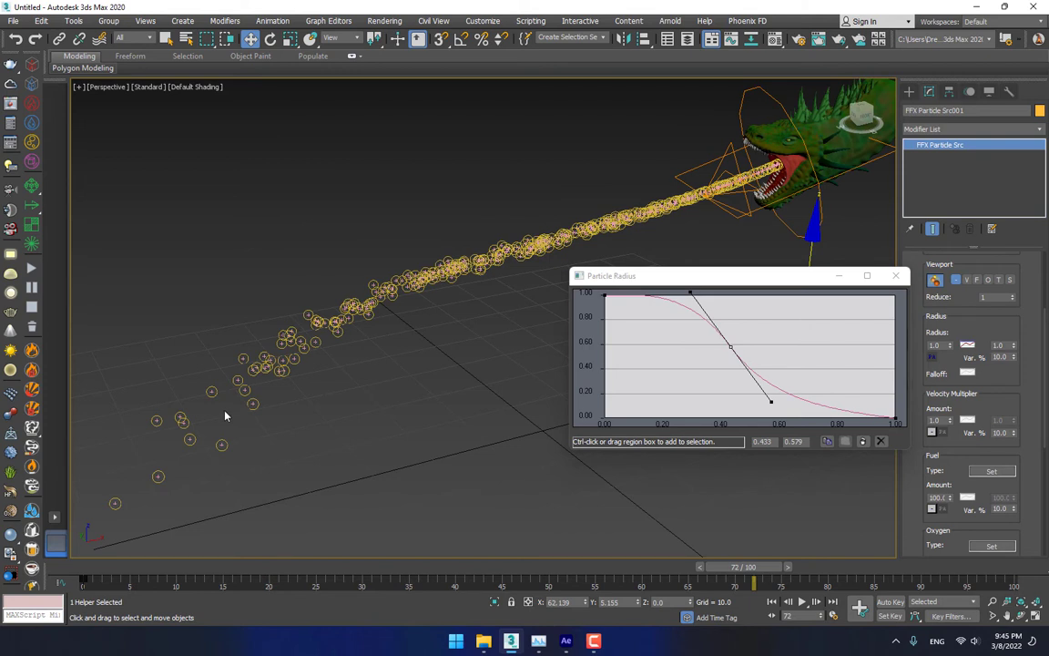
pyautogui.click(895, 276)
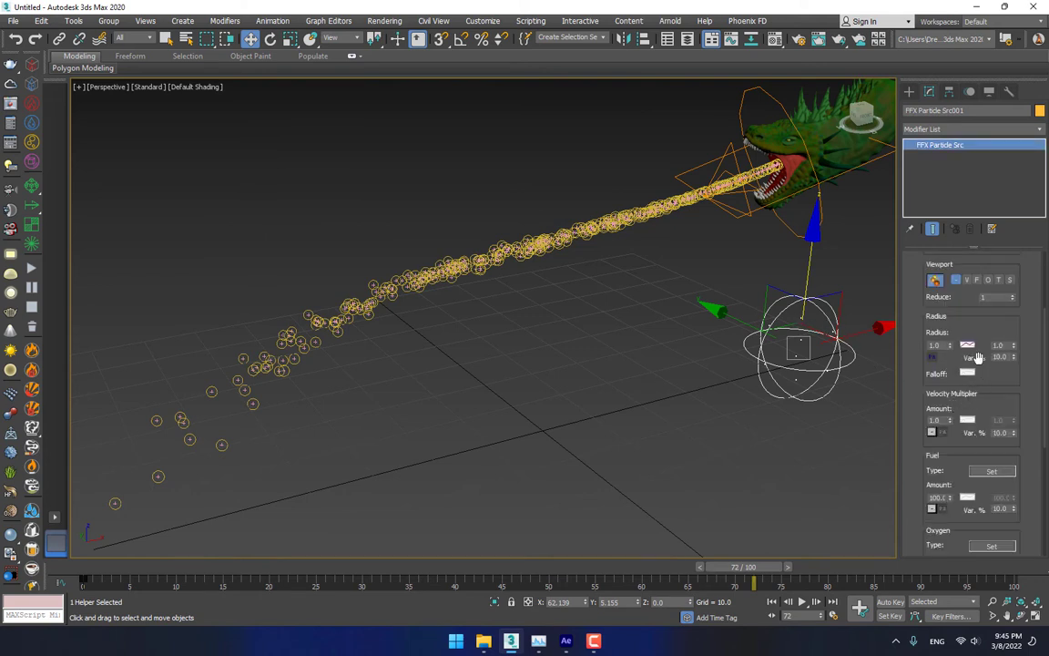
# - Set the particle source's second radius value to about 1.61 to thicken the stream near the dragon's mouth
pyautogui.moveTo(1016, 347); pyautogui.dragTo(1008, 295)
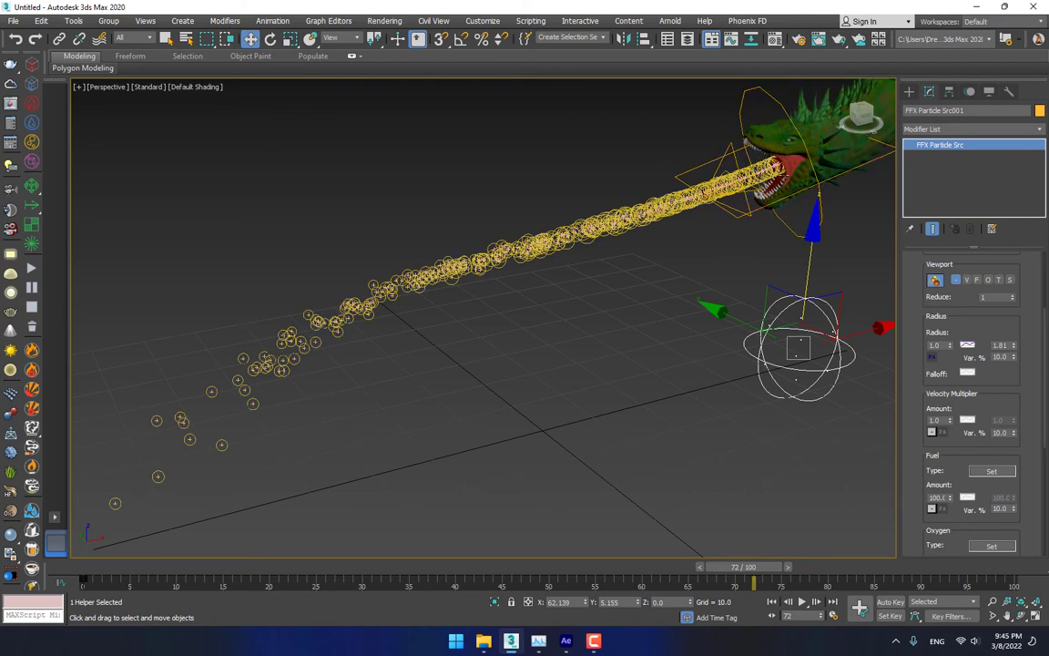
pyautogui.moveTo(1016, 352); pyautogui.dragTo(1013, 355)
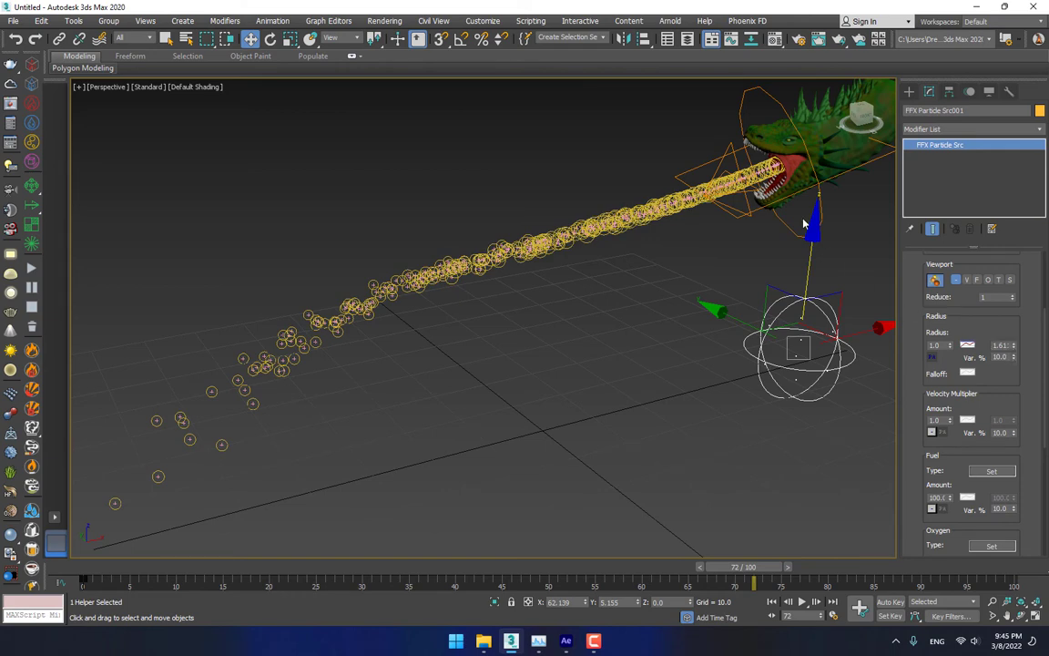
pyautogui.keyDown('alt'); pyautogui.moveTo(803, 223); pyautogui.dragTo(918, 182, button='middle'); pyautogui.keyUp('alt')
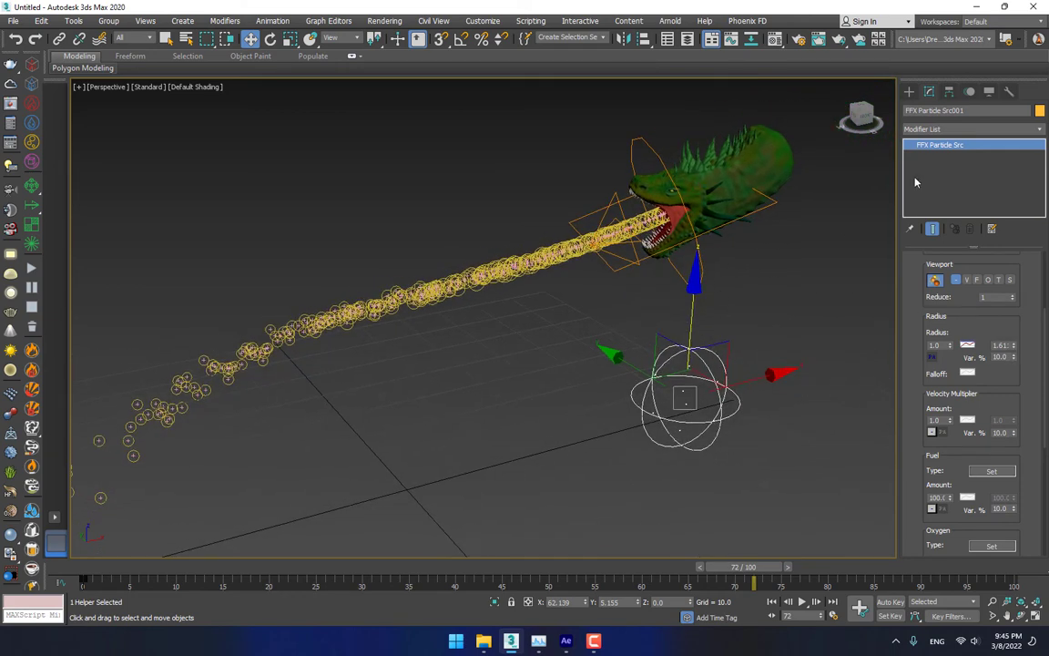
# - Create a FumeFX simulation container about 254 wide, 95 long and 167 high around the dragon head and particle stream
pyautogui.click(909, 92)
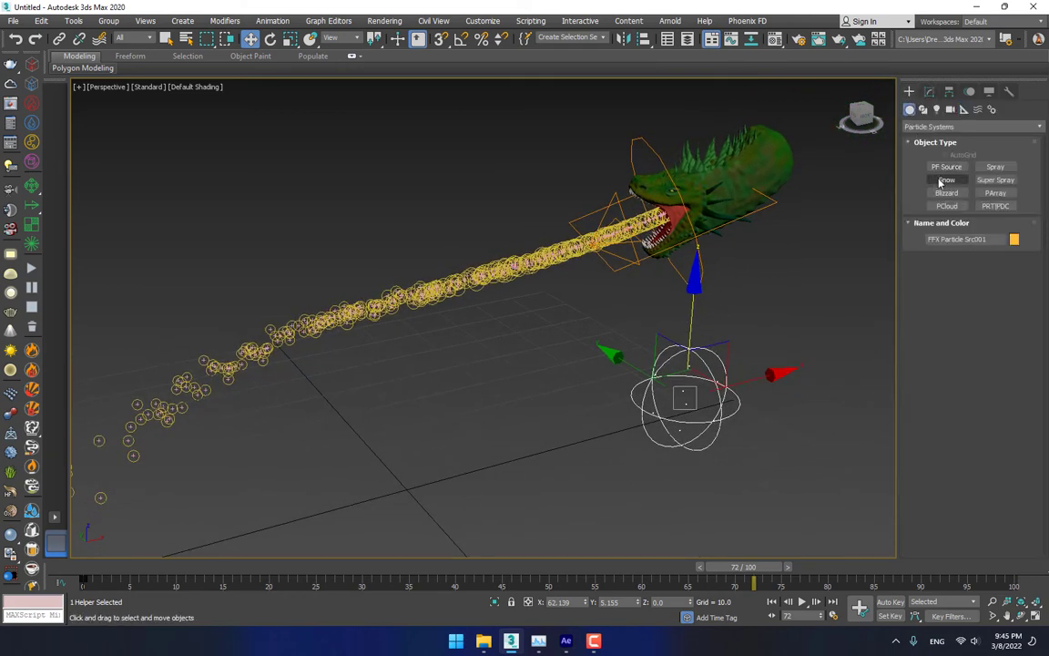
pyautogui.click(947, 127)
pyautogui.click(932, 288)
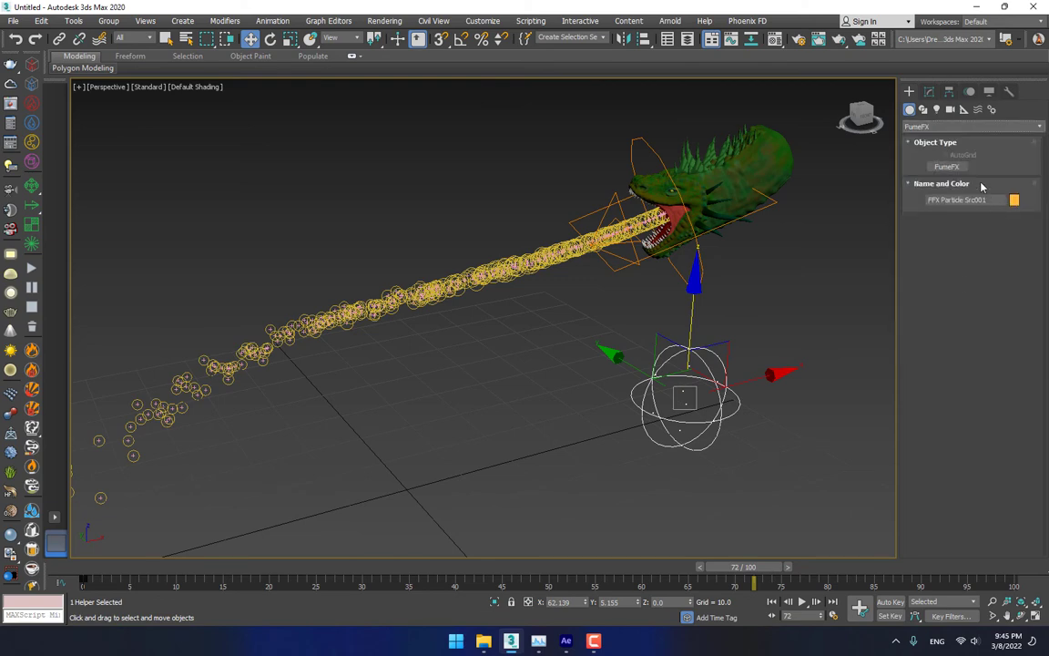
pyautogui.click(947, 166)
pyautogui.scroll(-2, 601, 315)
pyautogui.scroll(-2, 601, 315)
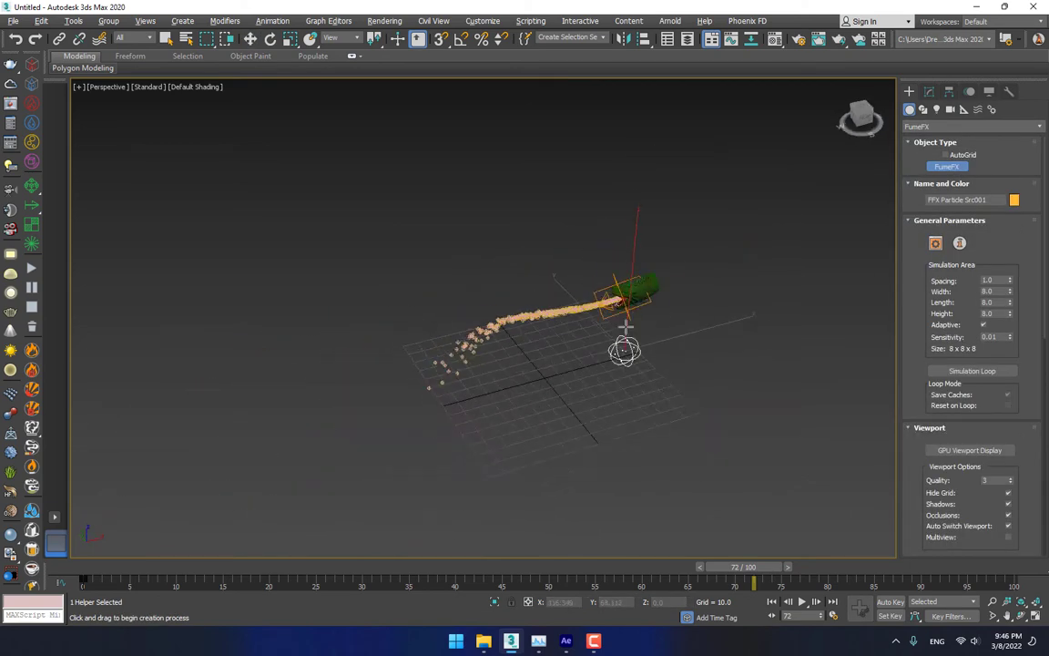
pyautogui.keyDown('alt'); pyautogui.moveTo(601, 315); pyautogui.dragTo(643, 267, button='middle'); pyautogui.keyUp('alt')
pyautogui.moveTo(675, 228); pyautogui.dragTo(350, 468)
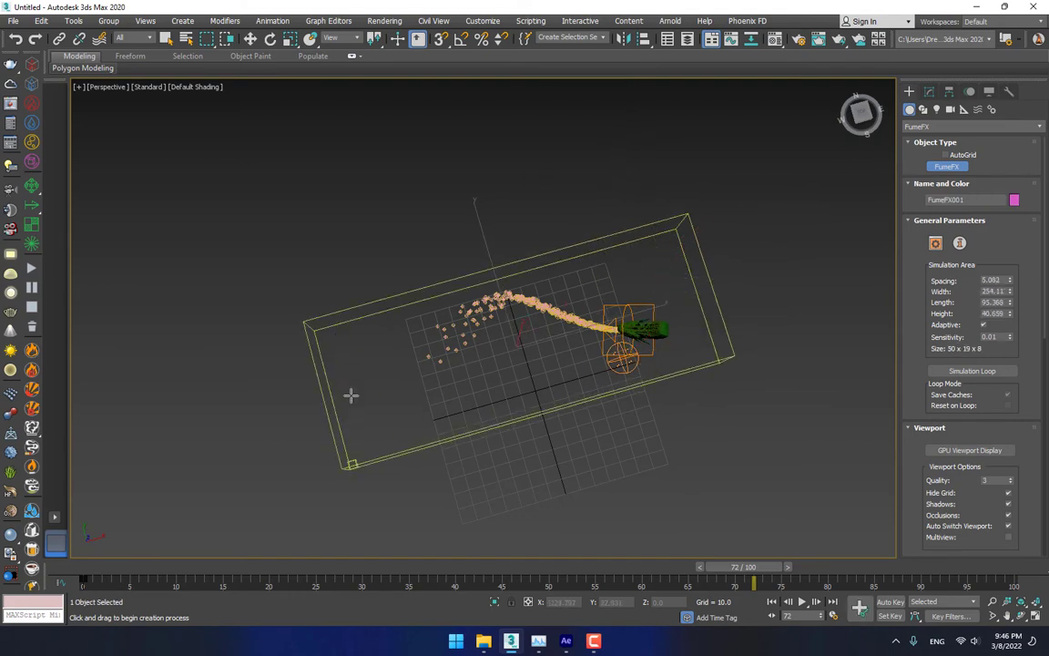
pyautogui.click(438, 129)
# - In the Top view at frame 30, scale the FumeFX container to about 168% along Y and move it along Y to surround the stream
pyautogui.keyDown('alt'); pyautogui.moveTo(588, 297); pyautogui.dragTo(528, 299, button='middle'); pyautogui.keyUp('alt')
pyautogui.moveTo(111, 557); pyautogui.dragTo(371, 529)
pyautogui.keyDown('alt'); pyautogui.moveTo(638, 385); pyautogui.dragTo(637, 372, button='middle'); pyautogui.keyUp('alt')
pyautogui.press('t')
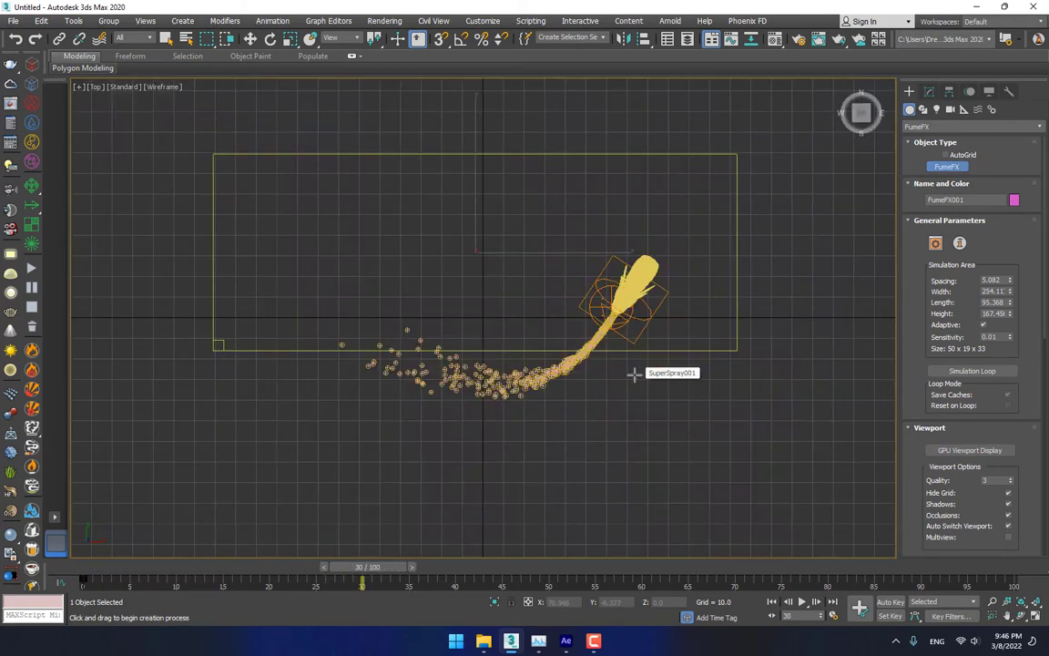
pyautogui.press('r')
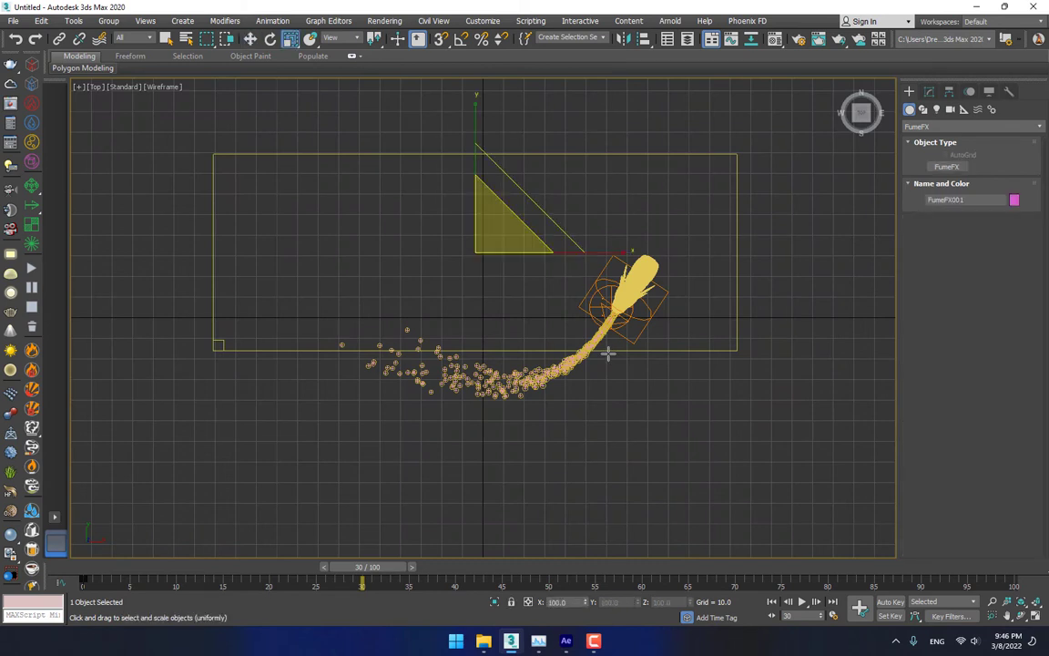
pyautogui.moveTo(476, 111); pyautogui.dragTo(476, 89)
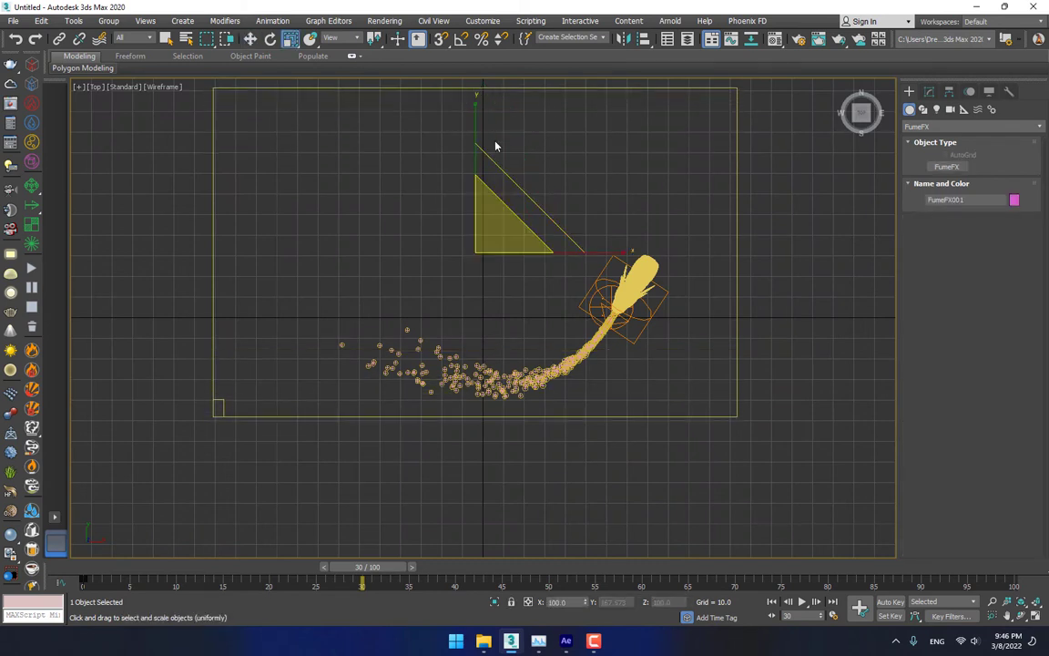
pyautogui.press('w')
pyautogui.moveTo(477, 150); pyautogui.dragTo(477, 203)
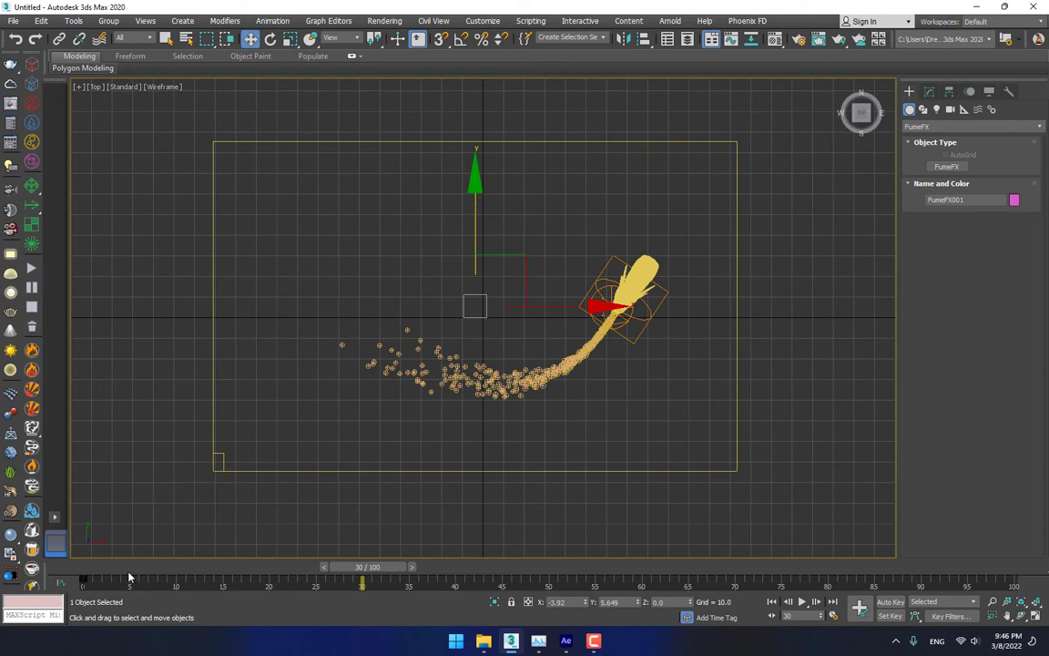
# - Scale the FumeFX container to about 226% along Y to enclose the stream at frame 79, and check the fit in Perspective at frame 69
pyautogui.moveTo(128, 575); pyautogui.dragTo(815, 476)
pyautogui.press('r')
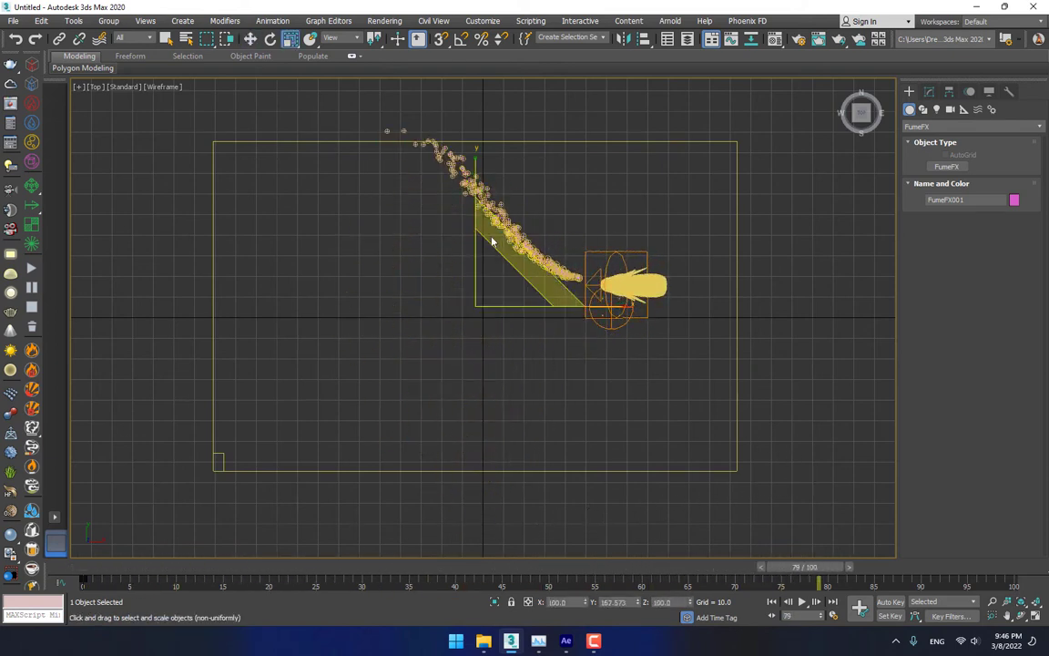
pyautogui.moveTo(491, 242); pyautogui.dragTo(454, 374)
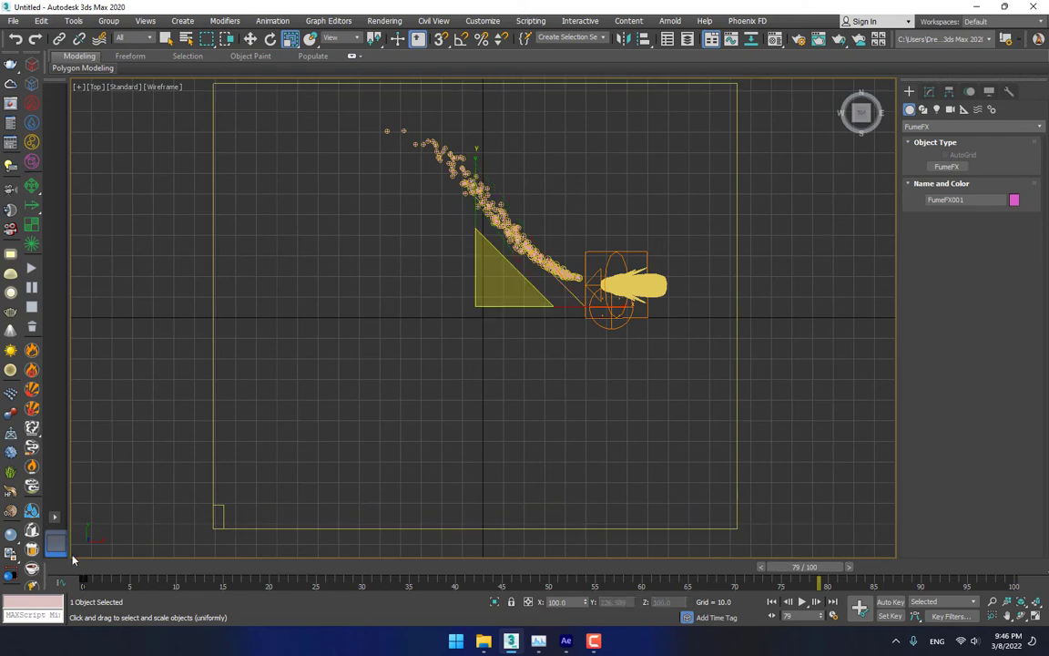
pyautogui.moveTo(73, 559); pyautogui.dragTo(724, 513)
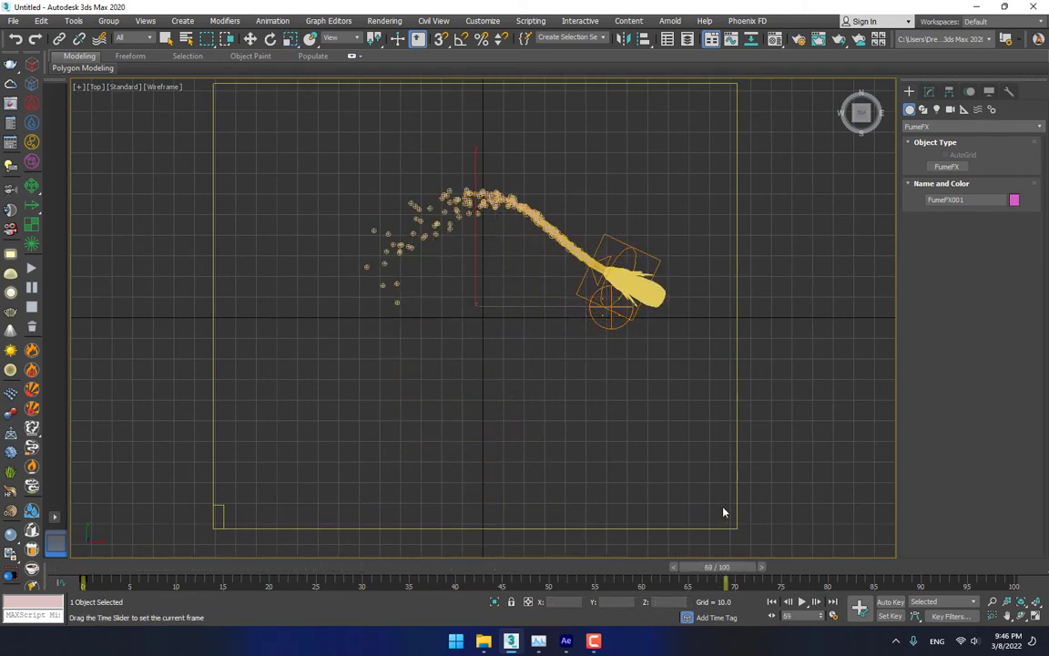
pyautogui.hotkey('alt', 'w')
pyautogui.middleClick(712, 465)
pyautogui.hotkey('alt', 'w')
pyautogui.keyDown('alt'); pyautogui.moveTo(626, 453); pyautogui.dragTo(569, 382, button='middle'); pyautogui.keyUp('alt')
pyautogui.rightClick(568, 383)
pyautogui.click(580, 406)
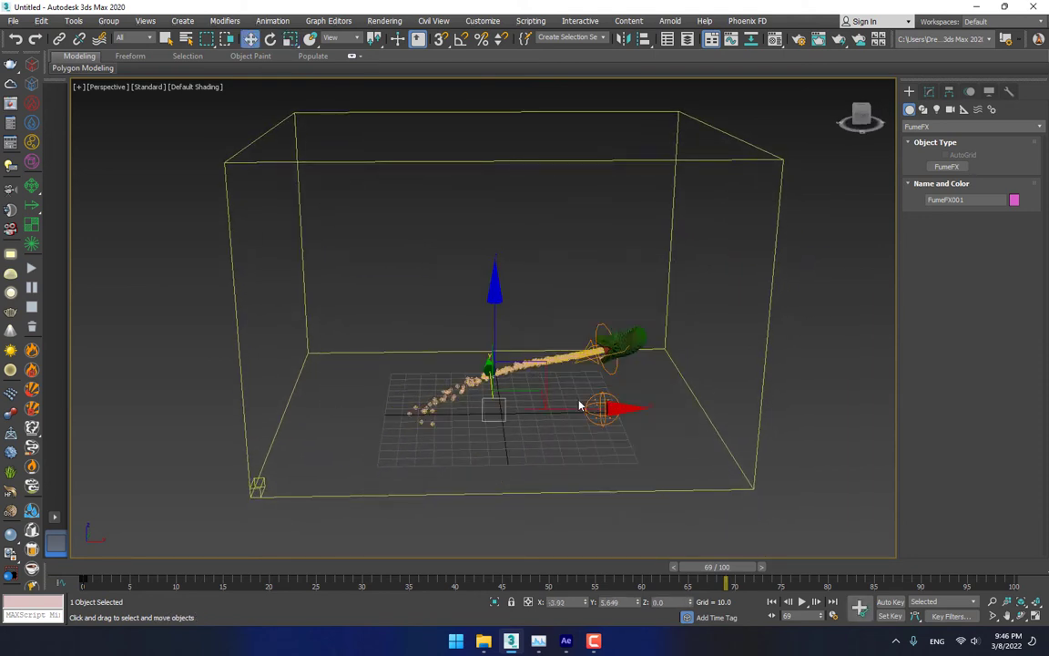
# - Open the container's FumeFX simulation settings and add FFX Particle Src001 to its objects and sources
pyautogui.click(928, 91)
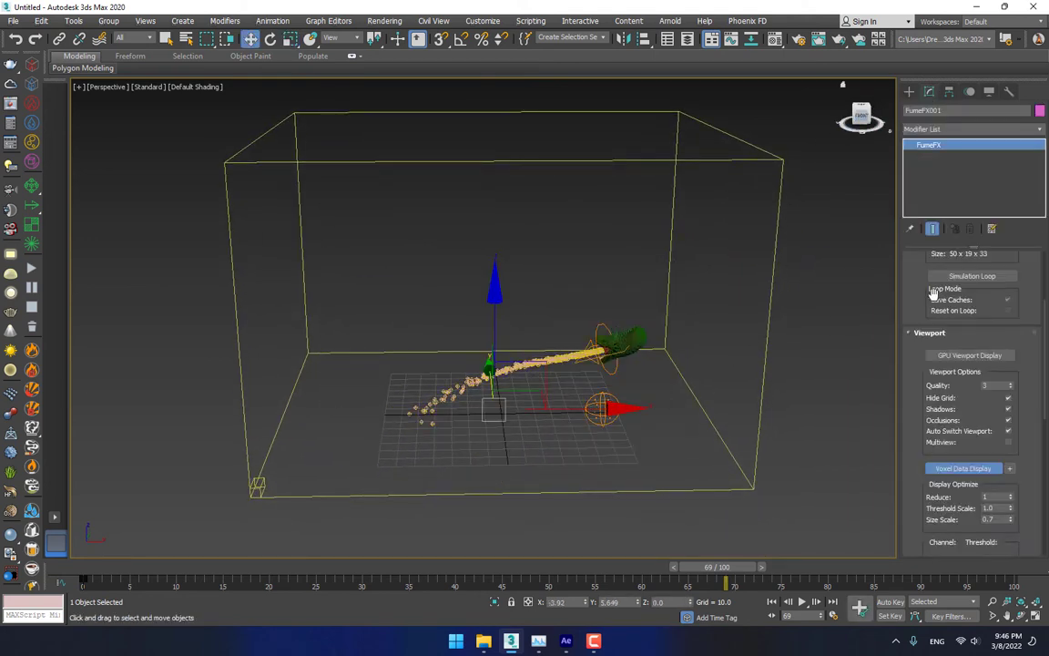
pyautogui.scroll(3, 913, 326)
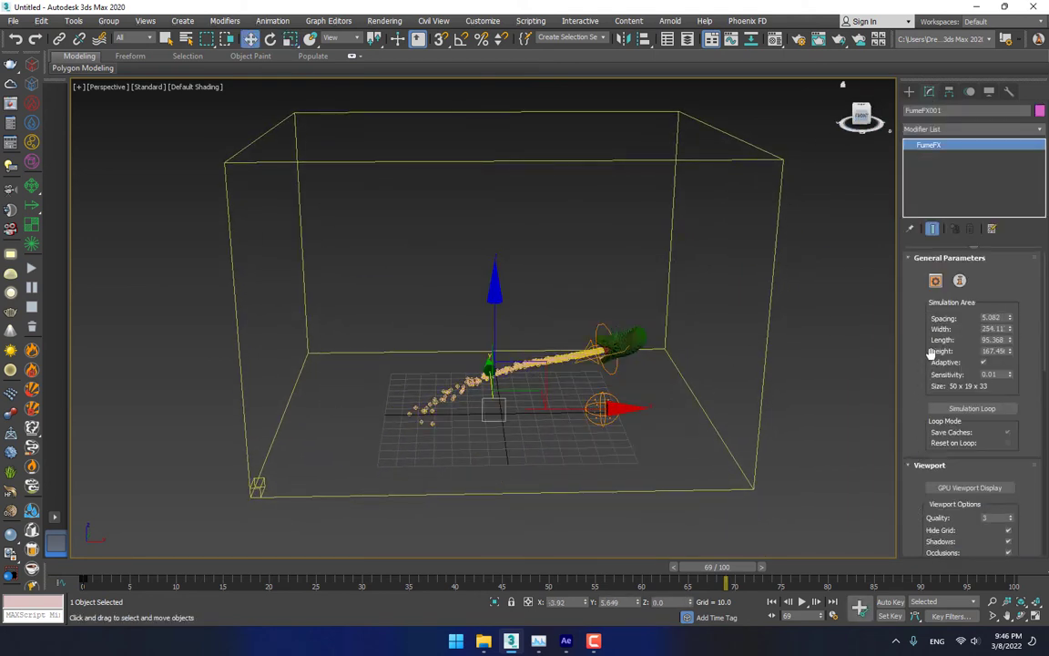
pyautogui.click(936, 281)
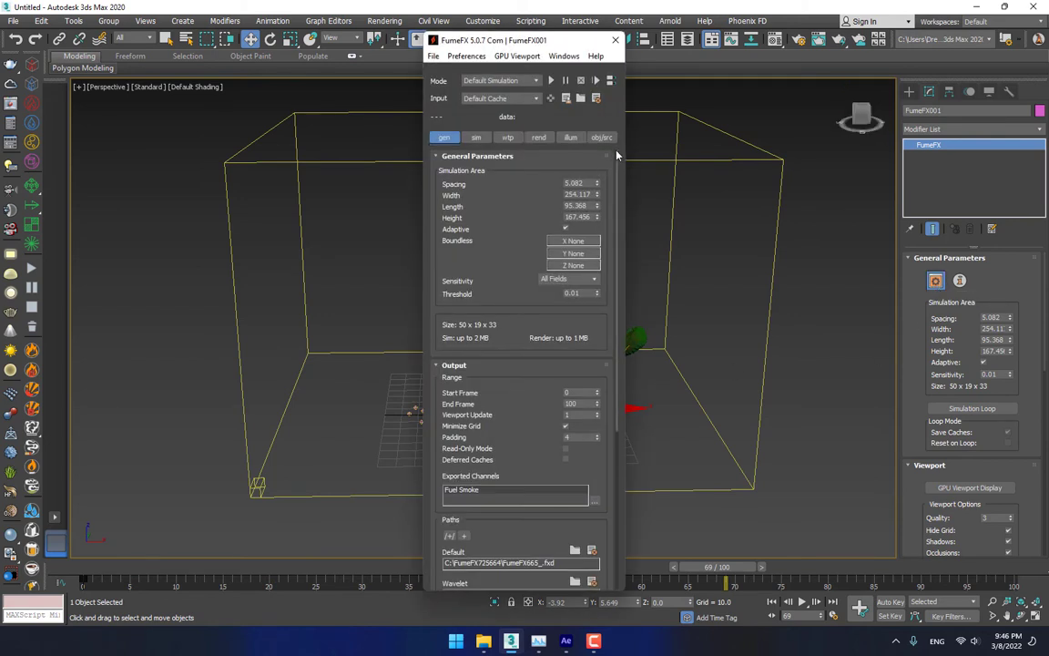
pyautogui.click(601, 138)
pyautogui.moveTo(541, 41); pyautogui.dragTo(344, 70)
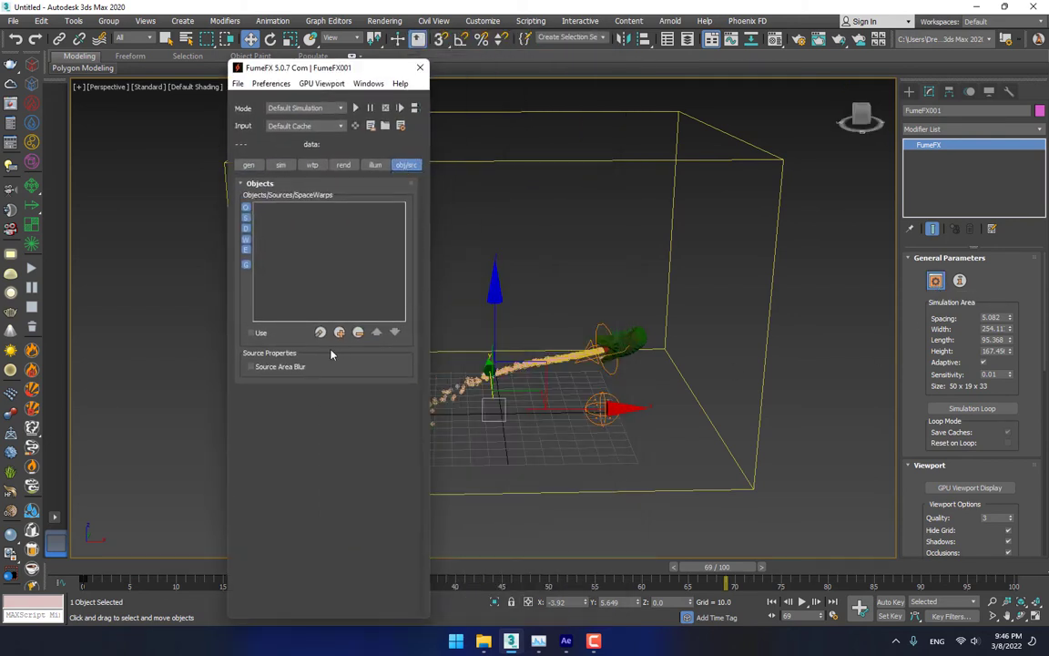
pyautogui.click(338, 332)
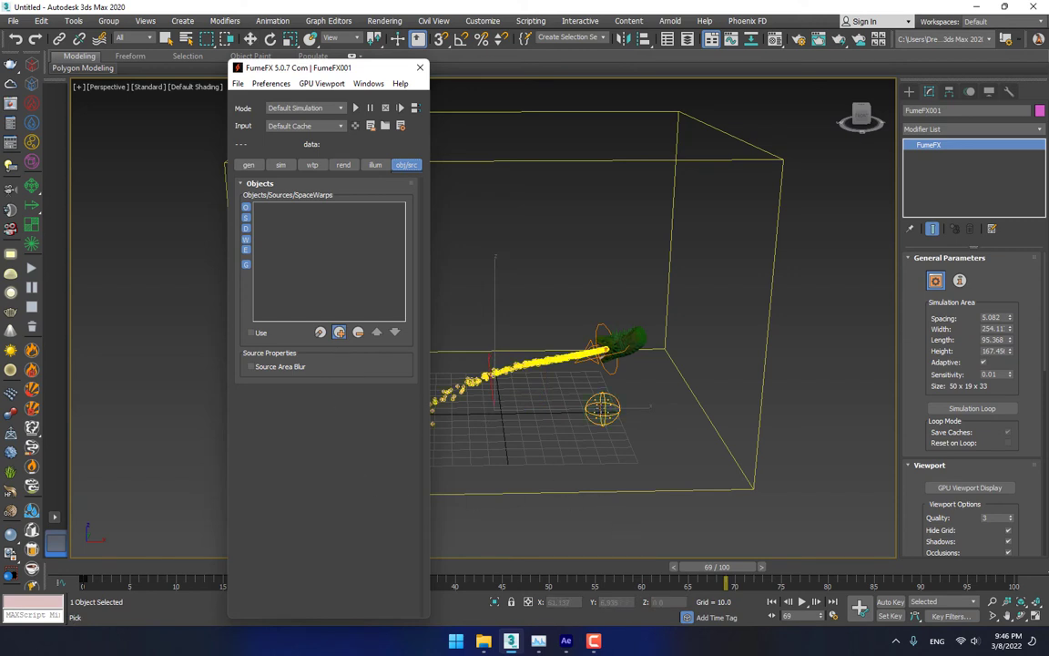
pyautogui.click(602, 408)
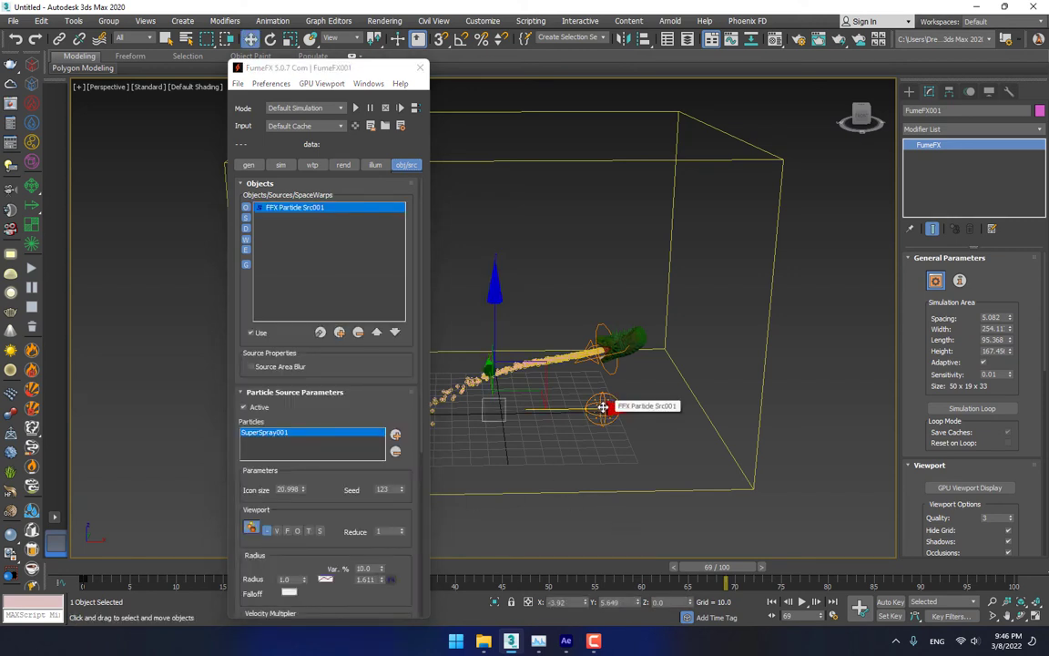
# - Set the FumeFX grid spacing to about 0.966 and the solver quality to 10
pyautogui.click(243, 165)
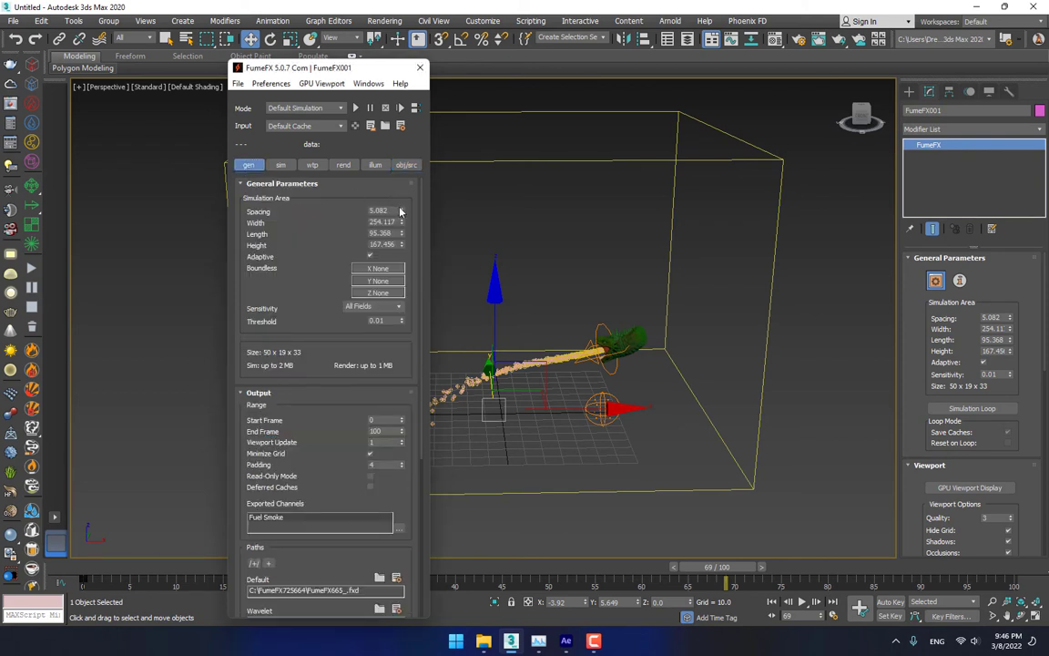
pyautogui.moveTo(401, 211); pyautogui.dragTo(403, 258)
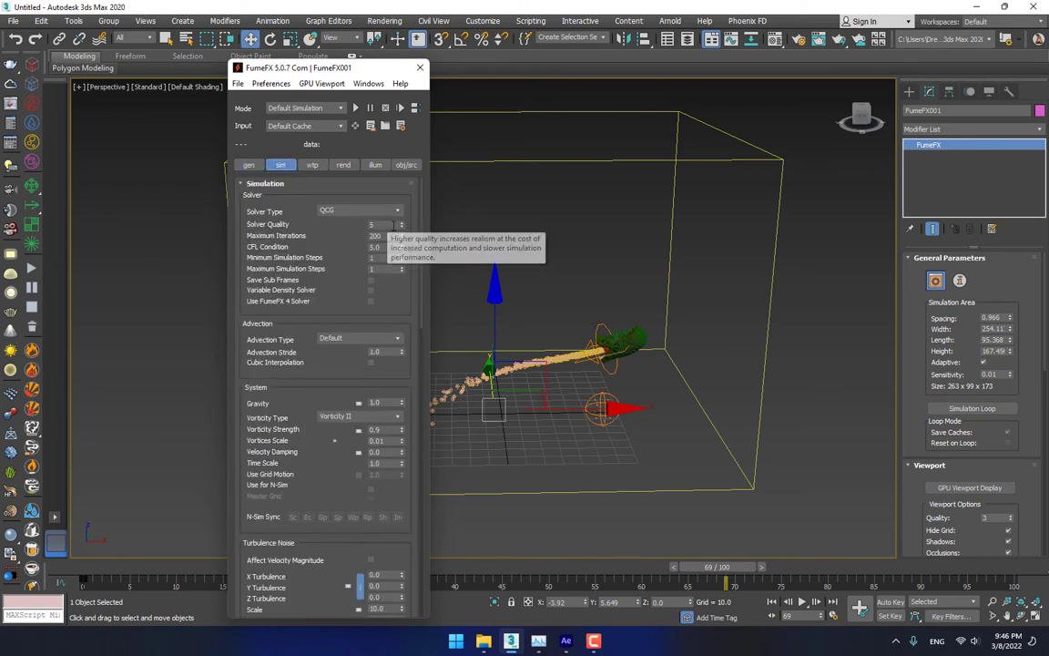
pyautogui.moveTo(402, 224); pyautogui.dragTo(399, 194)
# - Set the display quality of the FumeFX GPU viewport to 5
pyautogui.click(314, 83)
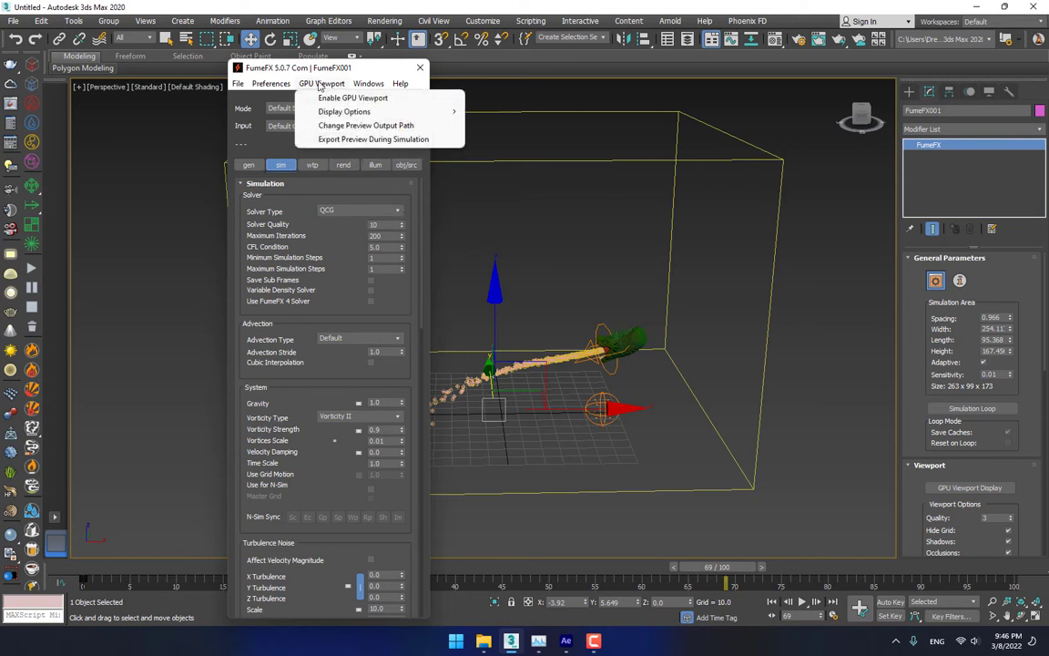
pyautogui.moveTo(345, 112)
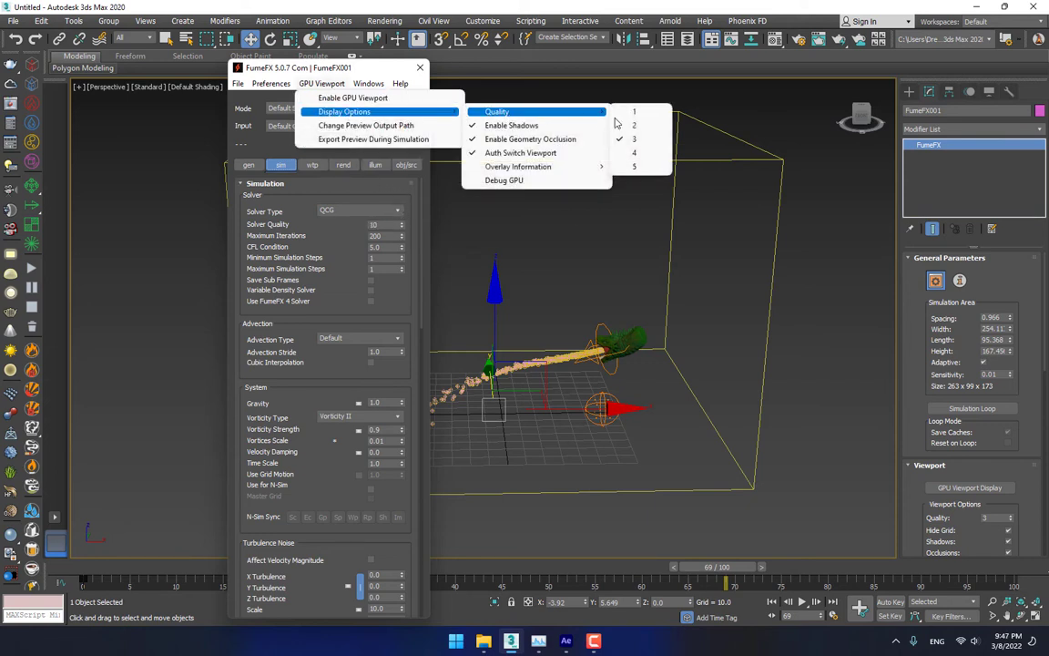
pyautogui.click(640, 166)
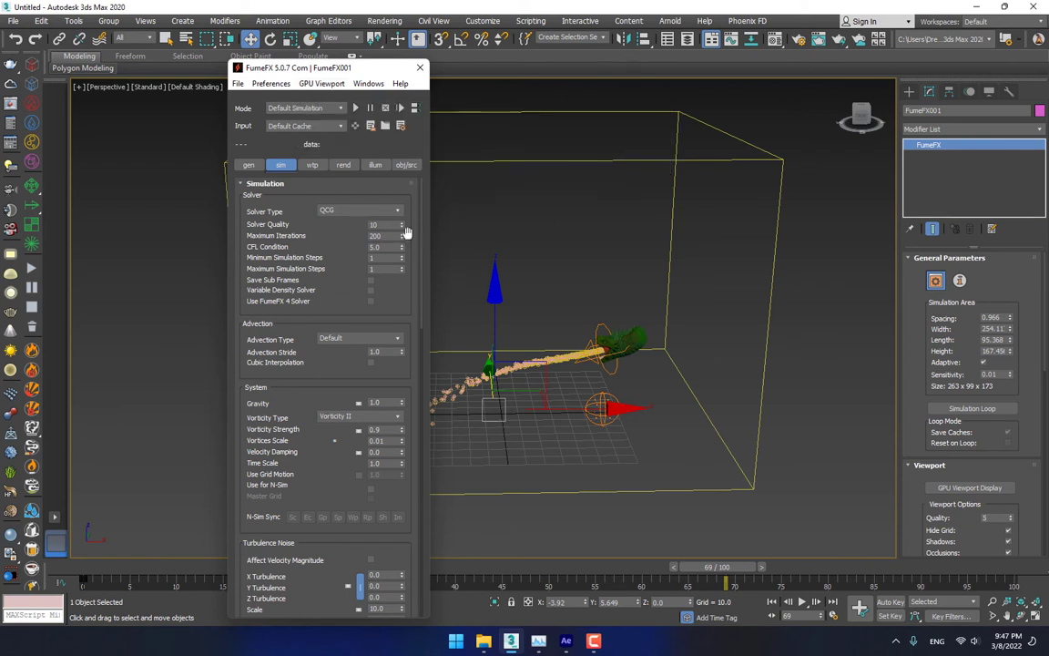
# - Adjust the solver's maximum iterations and set the simulation time scale to 1.5
pyautogui.moveTo(401, 239); pyautogui.dragTo(404, 282)
pyautogui.scroll(-3, 347, 299)
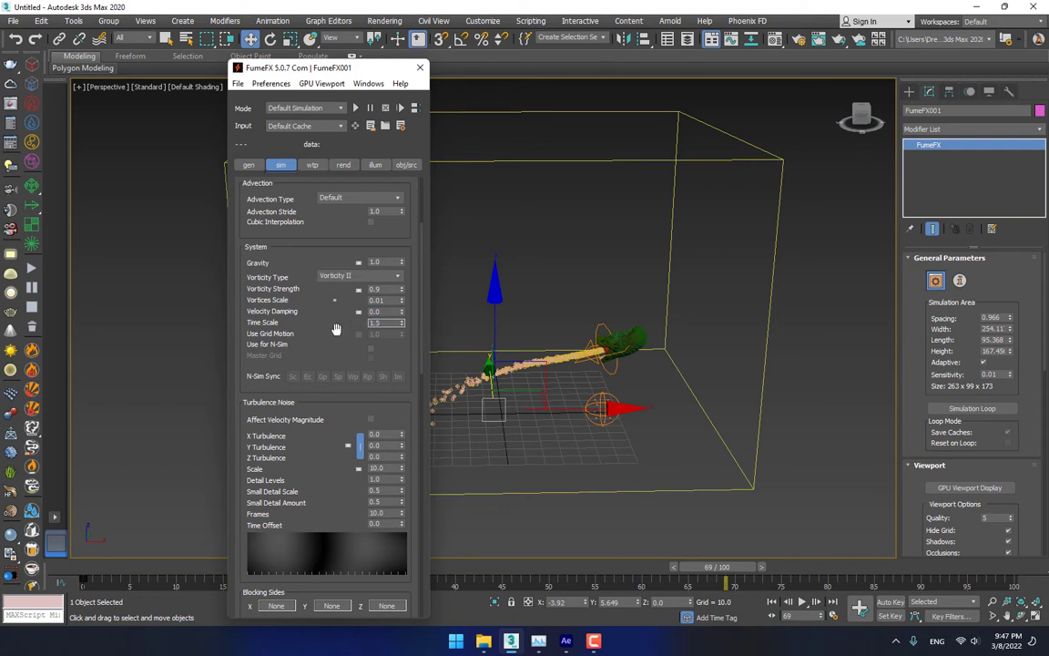
# - In the turbulence noise settings, set Y Turbulence to 0.4 and the noise scale to 0.2
pyautogui.moveTo(336, 329); pyautogui.dragTo(329, 274)
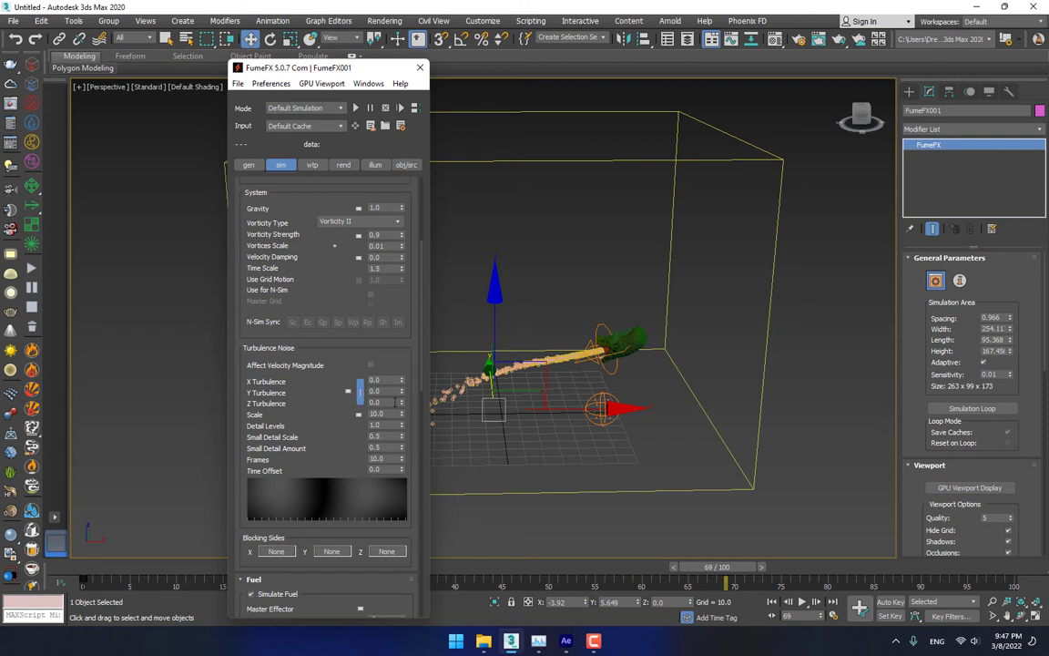
pyautogui.moveTo(394, 391); pyautogui.dragTo(297, 386)
pyautogui.write('0.')
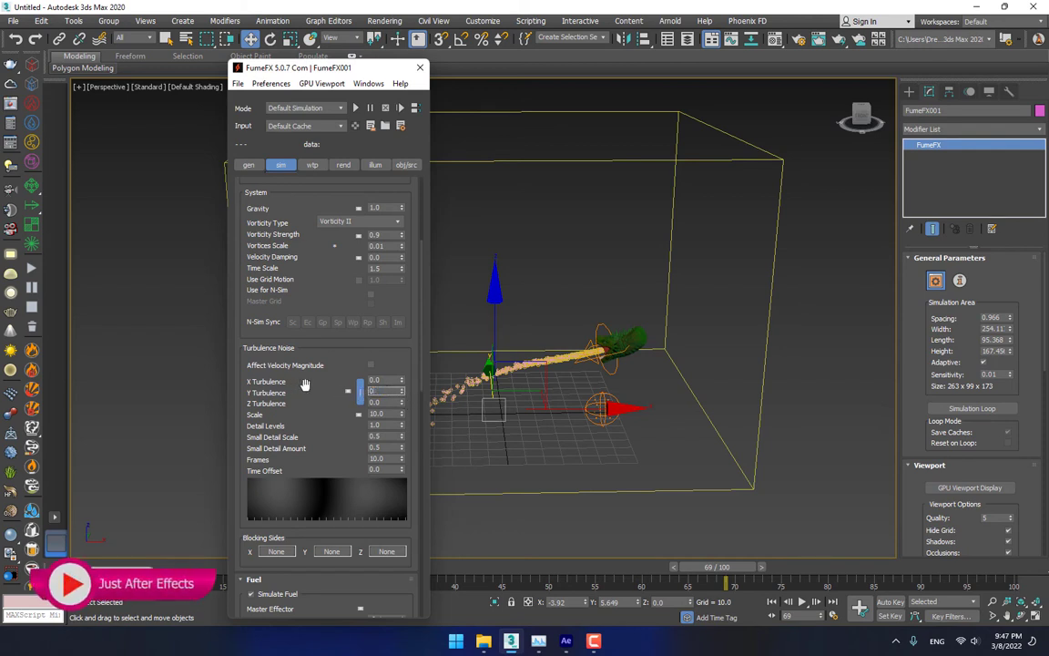
pyautogui.write('4')
pyautogui.press('Return')
pyautogui.scroll(-1, 314, 393)
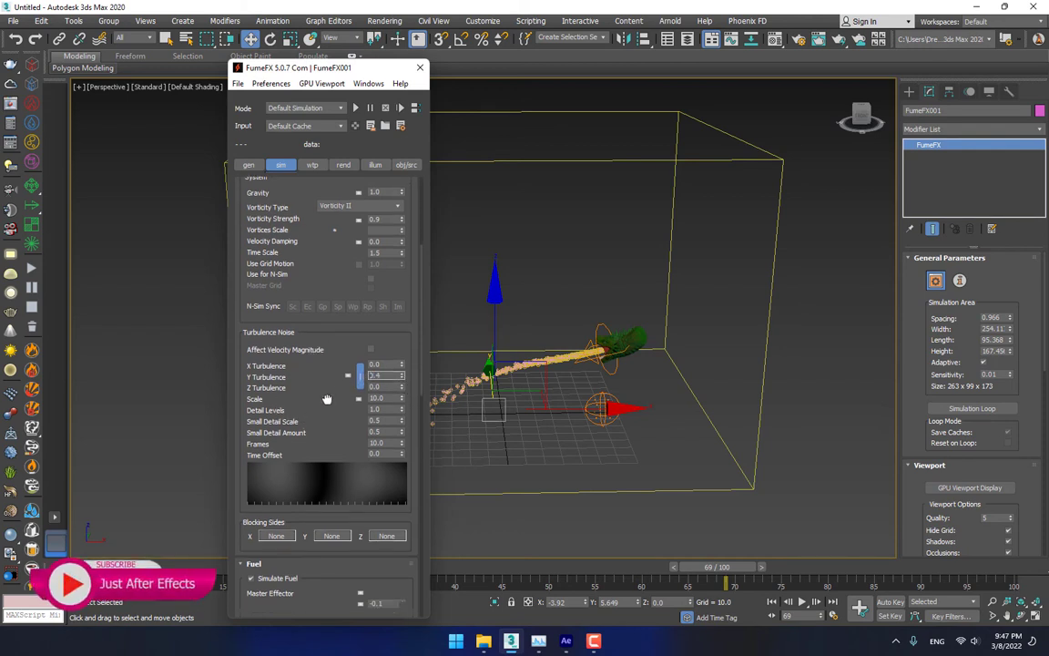
pyautogui.moveTo(394, 393); pyautogui.dragTo(303, 394)
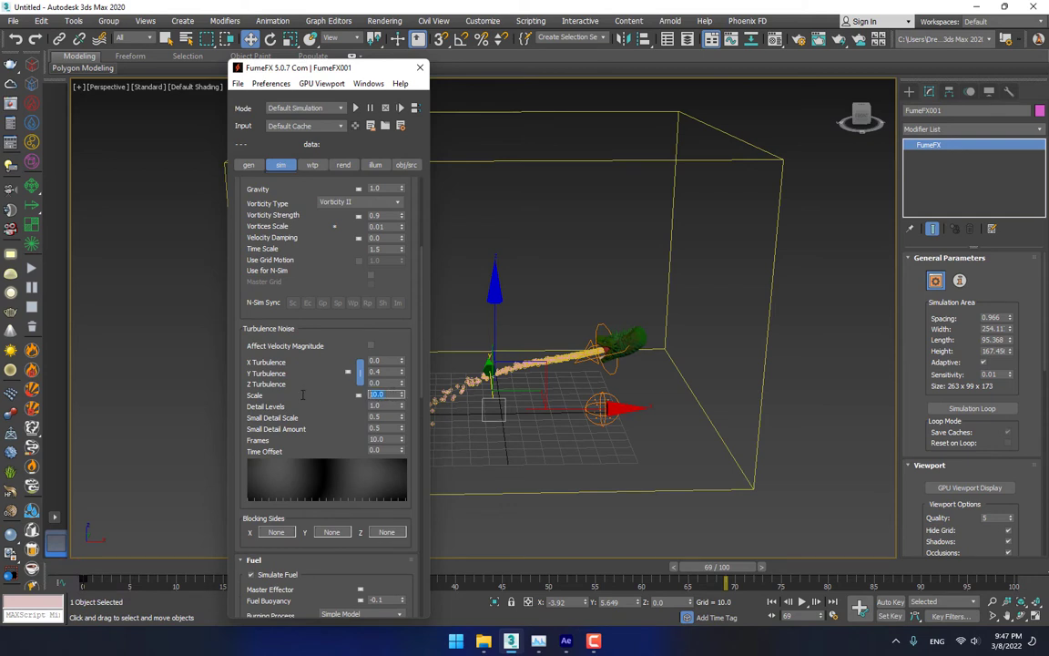
pyautogui.write('0.2')
pyautogui.press('Return')
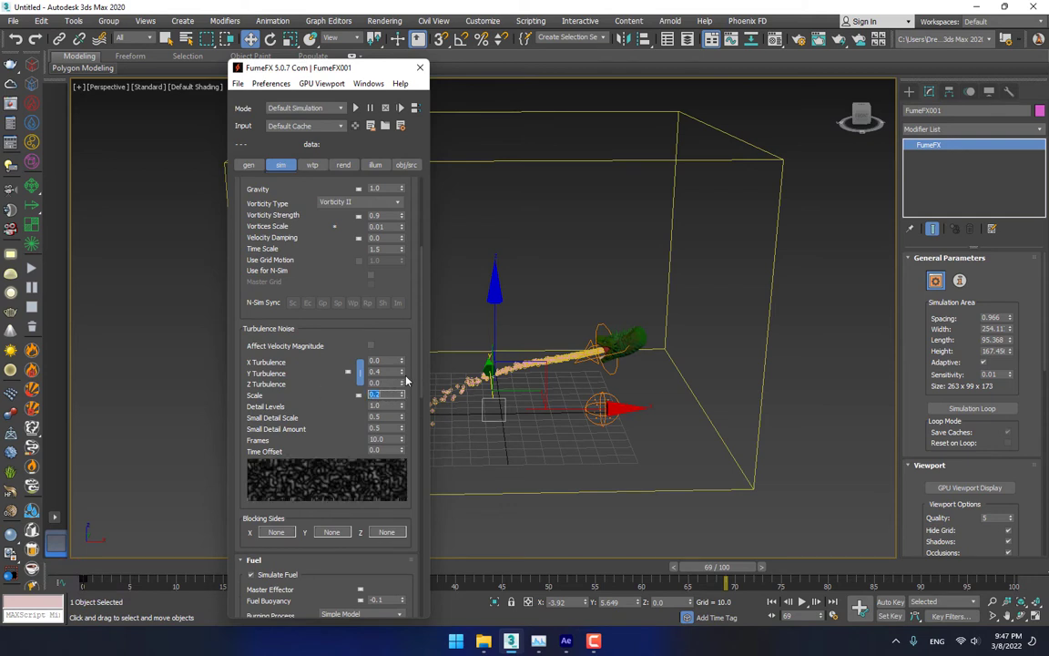
# - Lower the burn rate in the simulation's fuel settings
pyautogui.scroll(-6, 317, 421)
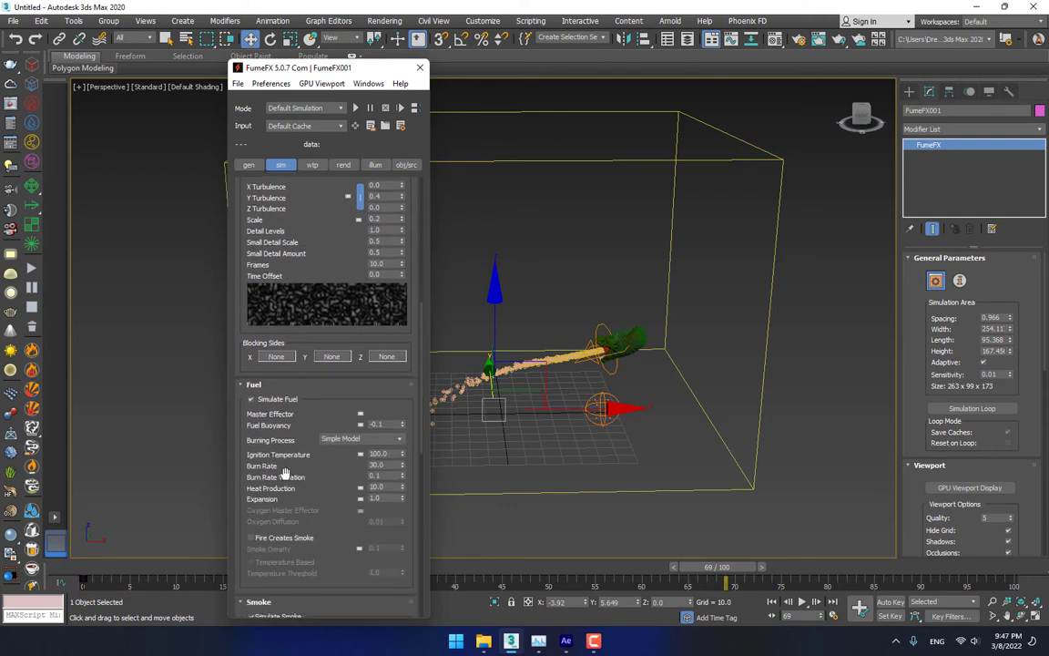
pyautogui.moveTo(402, 466)
pyautogui.mouseDown()
pyautogui.moveTo(408, 502)
pyautogui.moveTo(410, 488)
pyautogui.mouseUp()
pyautogui.scroll(5, 309, 232)
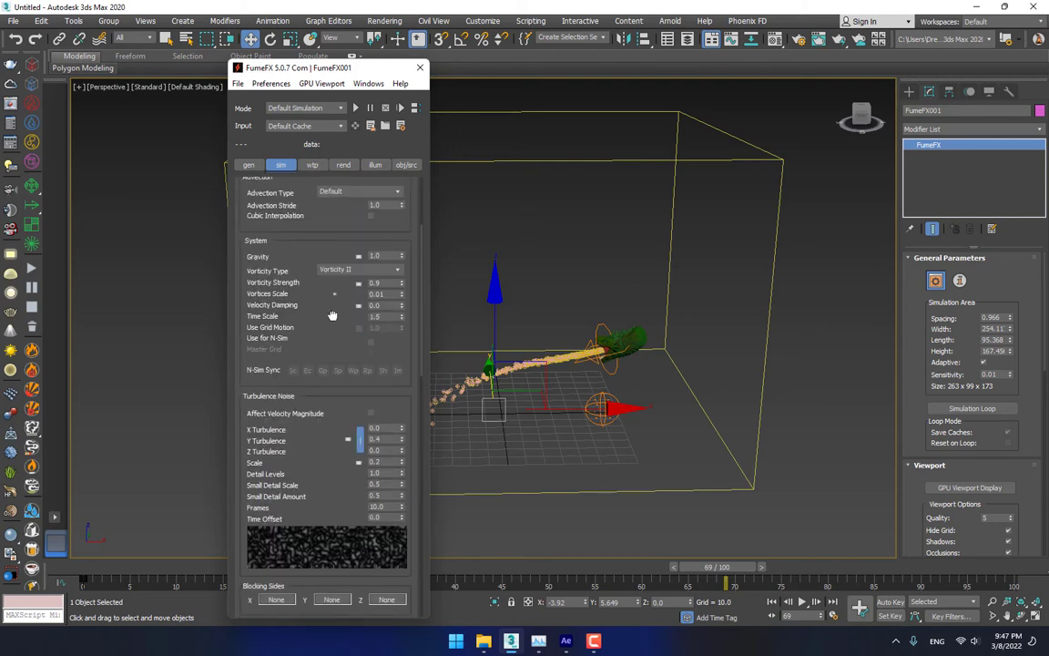
# - Open the FumeFX rendering parameters and save the scene as Fire in the scenes folder
pyautogui.click(343, 166)
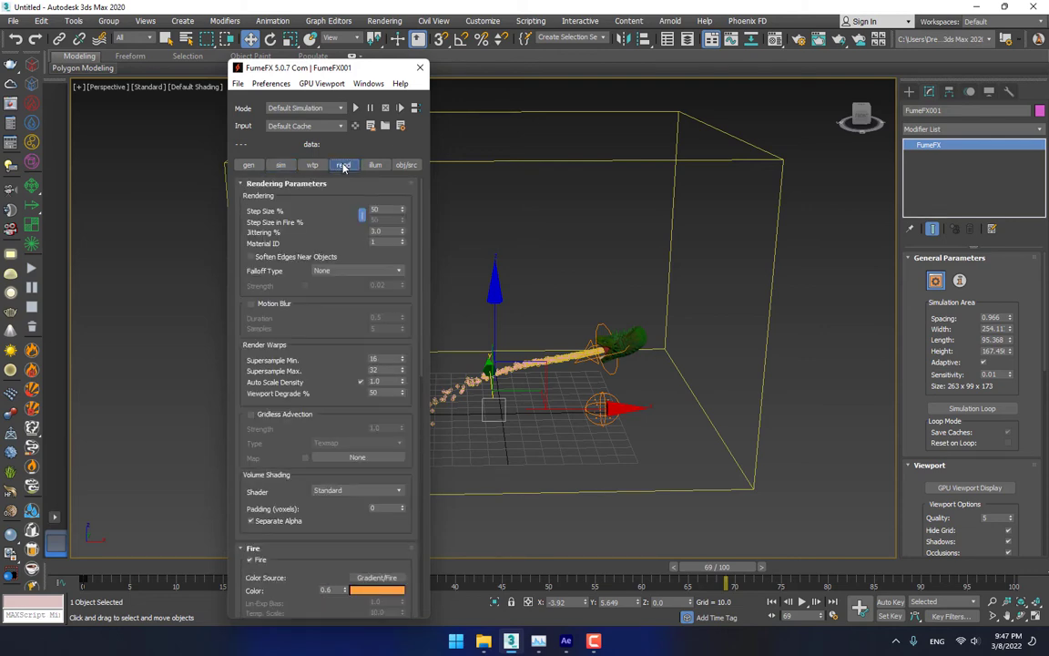
pyautogui.moveTo(312, 66); pyautogui.dragTo(324, 86)
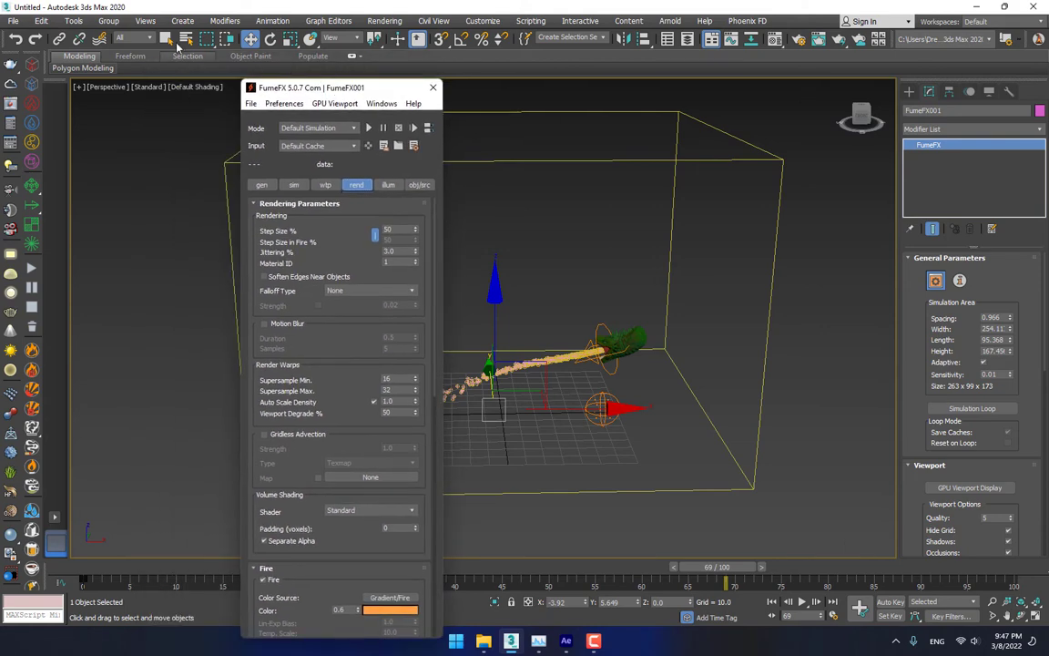
pyautogui.click(13, 20)
pyautogui.click(46, 129)
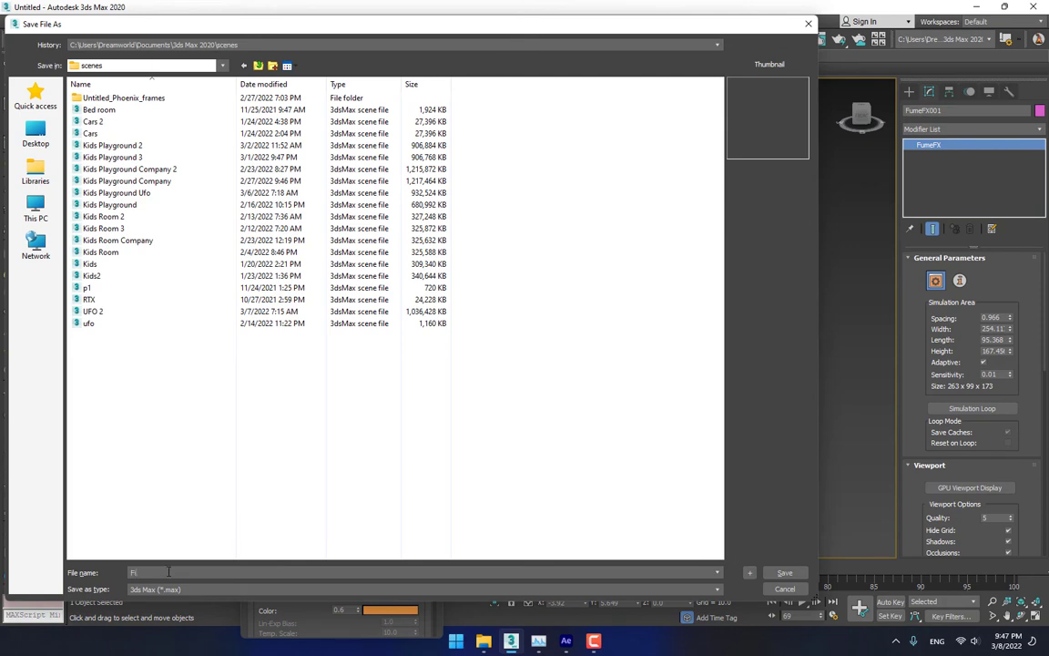
pyautogui.click(798, 572)
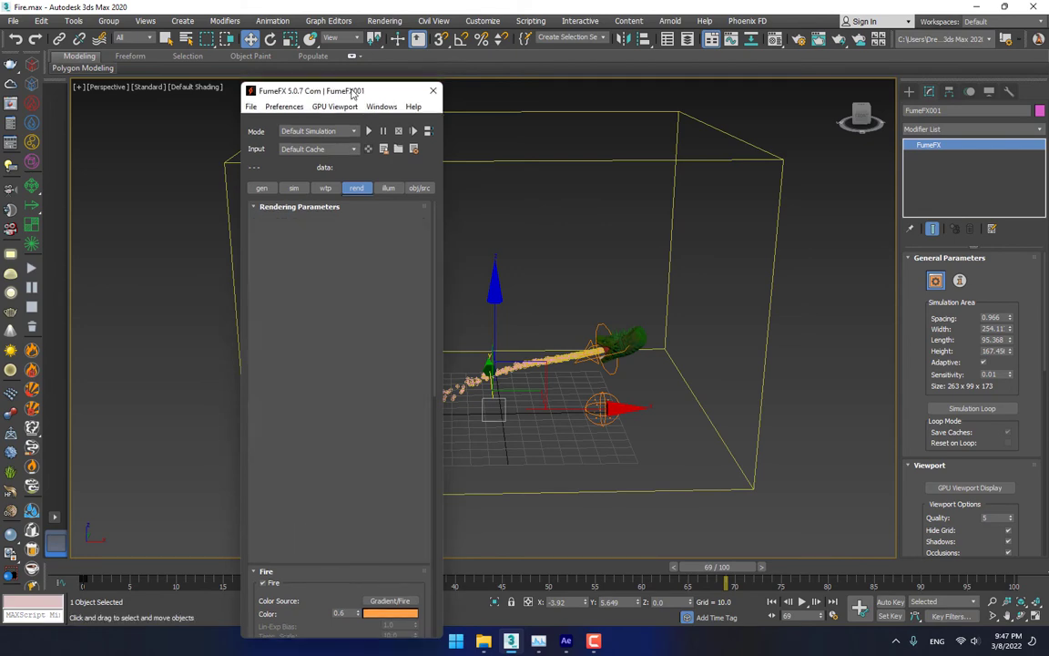
# - Enable the FumeFX GPU viewport and start the default simulation, keeping the dragon and its stream in clear view
pyautogui.moveTo(310, 88); pyautogui.dragTo(91, 78)
pyautogui.scroll(5, 432, 193)
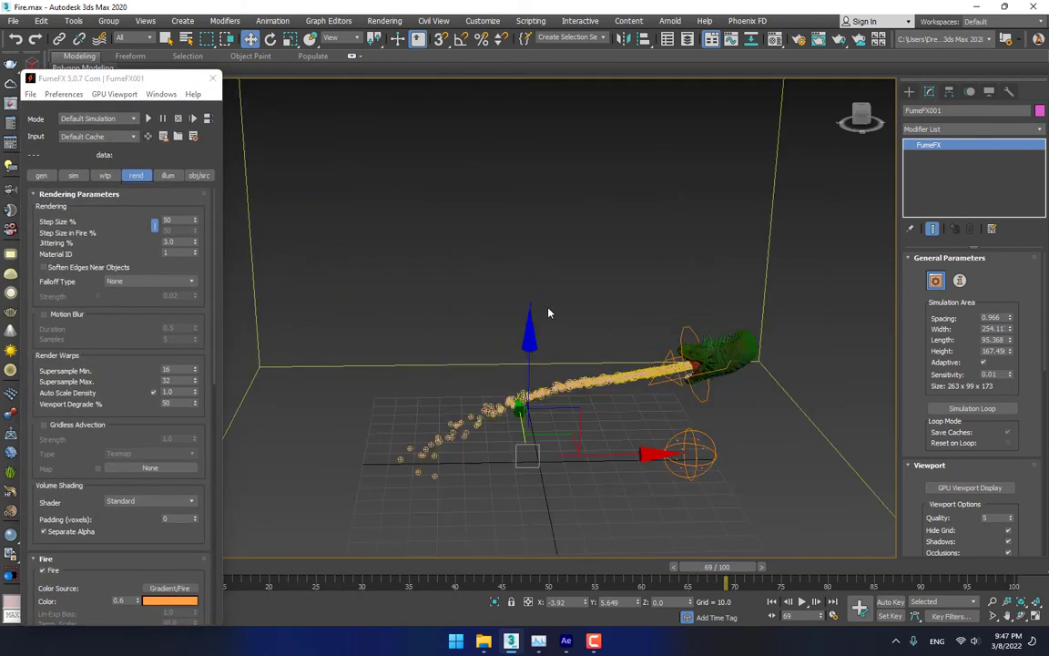
pyautogui.click(115, 94)
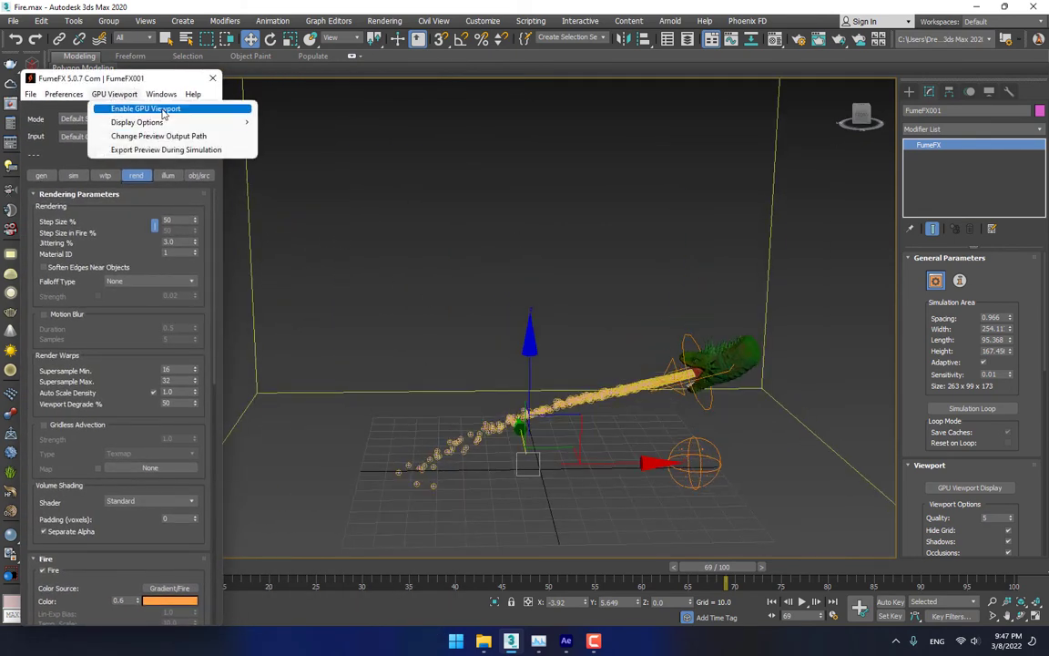
pyautogui.click(163, 109)
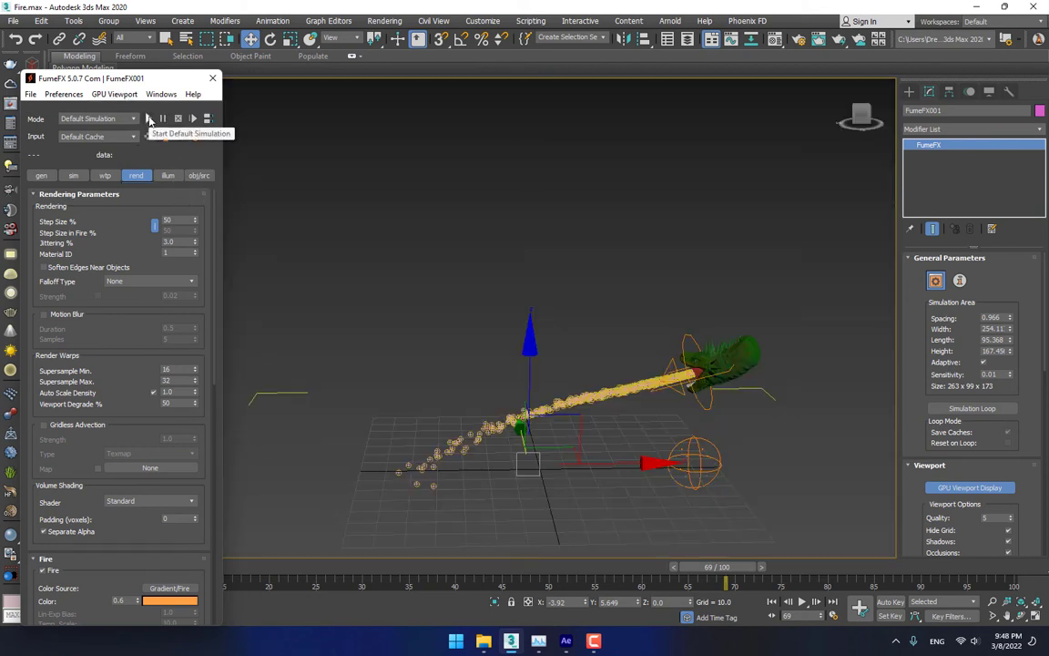
pyautogui.click(150, 118)
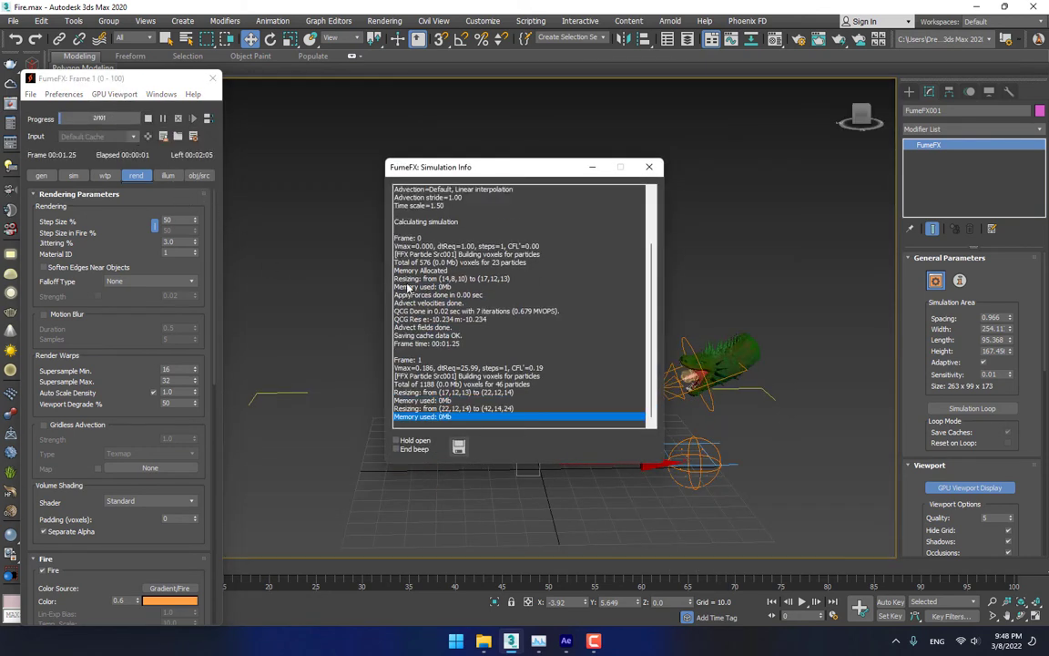
pyautogui.moveTo(464, 169); pyautogui.dragTo(917, 209)
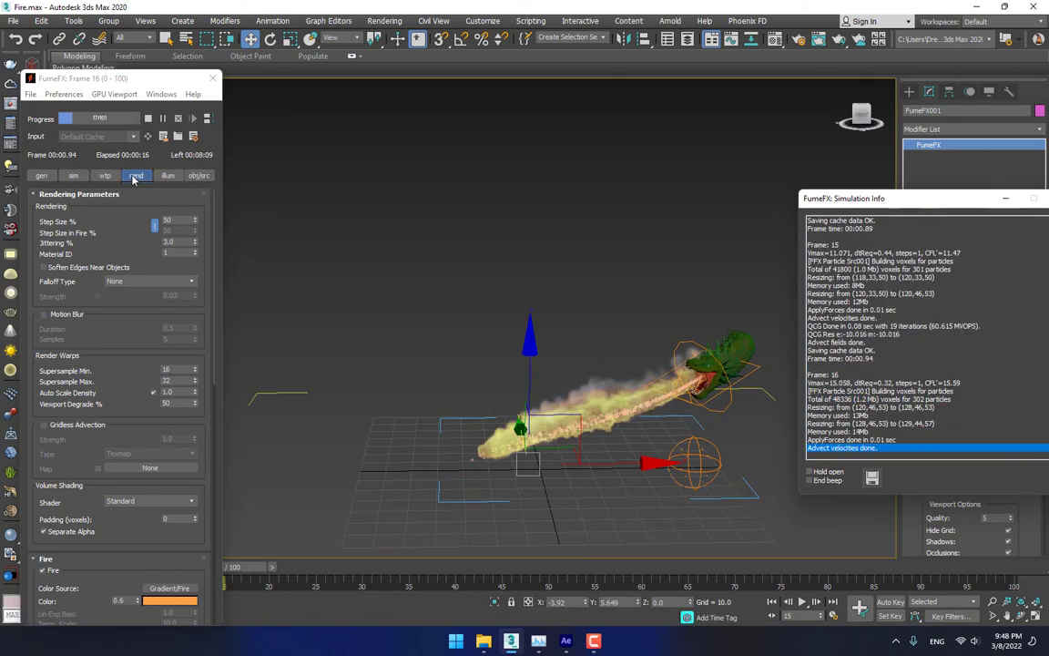
# - Set the smoke opacity to 0.14 in the FumeFX rendering parameters while the simulation runs
pyautogui.scroll(-5, 114, 352)
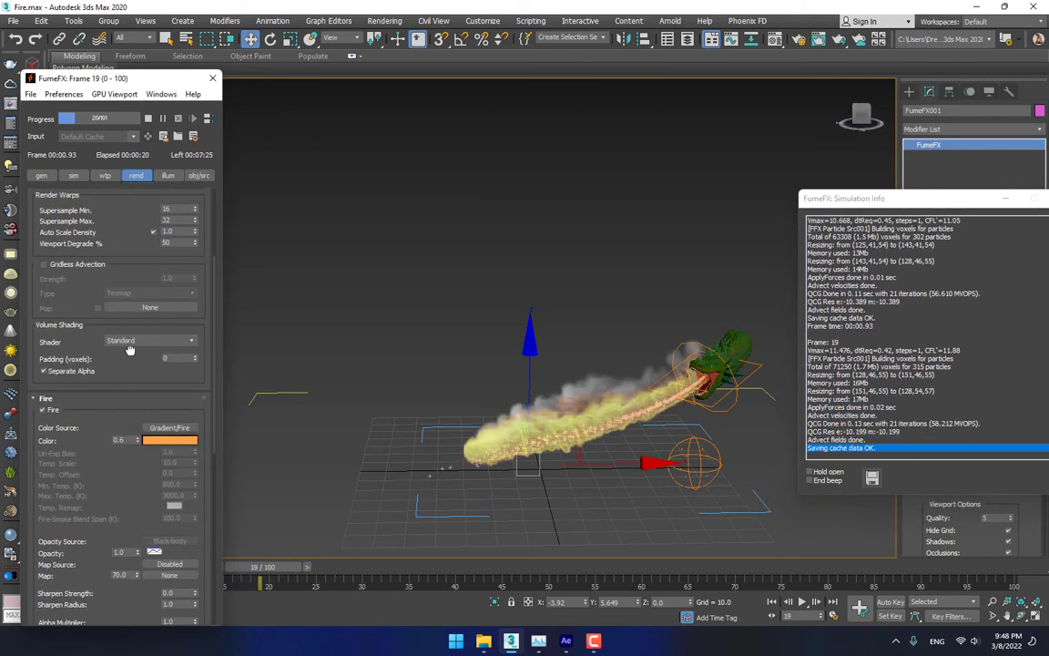
pyautogui.scroll(-5, 110, 462)
pyautogui.scroll(-7, 118, 455)
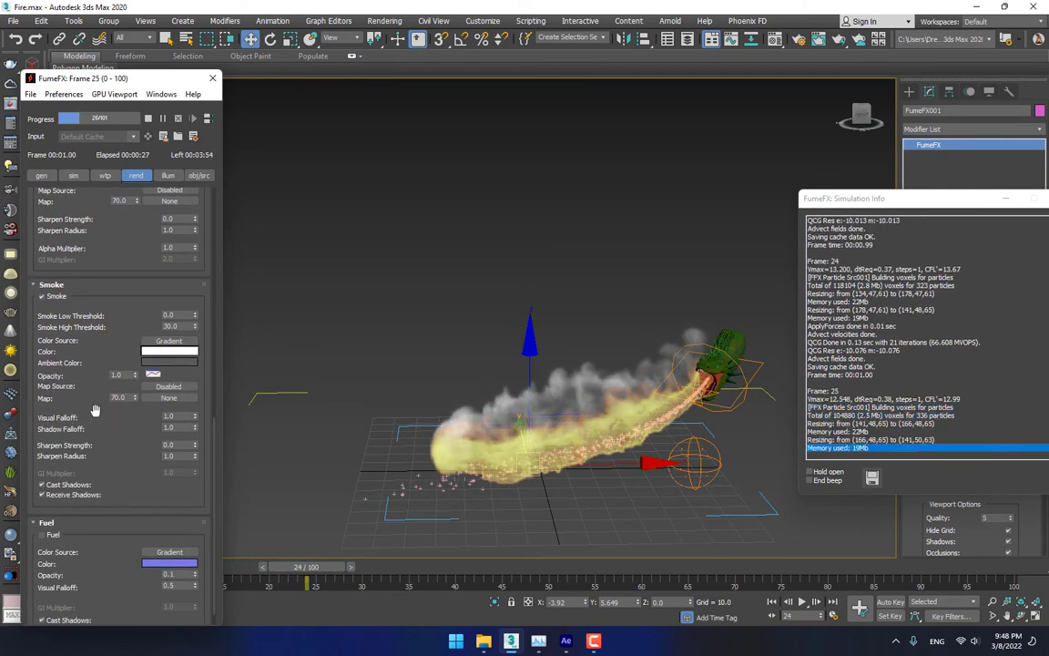
pyautogui.moveTo(134, 376); pyautogui.dragTo(137, 428)
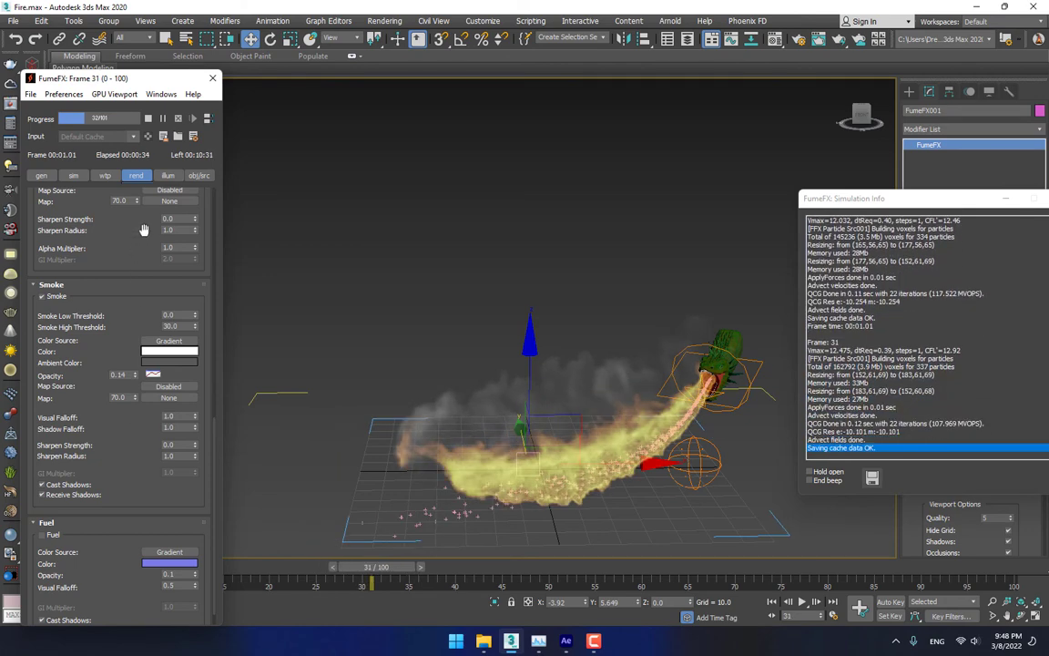
# - Set the fire opacity to 0.6 in the FumeFX rendering parameters
pyautogui.scroll(4, 104, 407)
pyautogui.scroll(3, 105, 407)
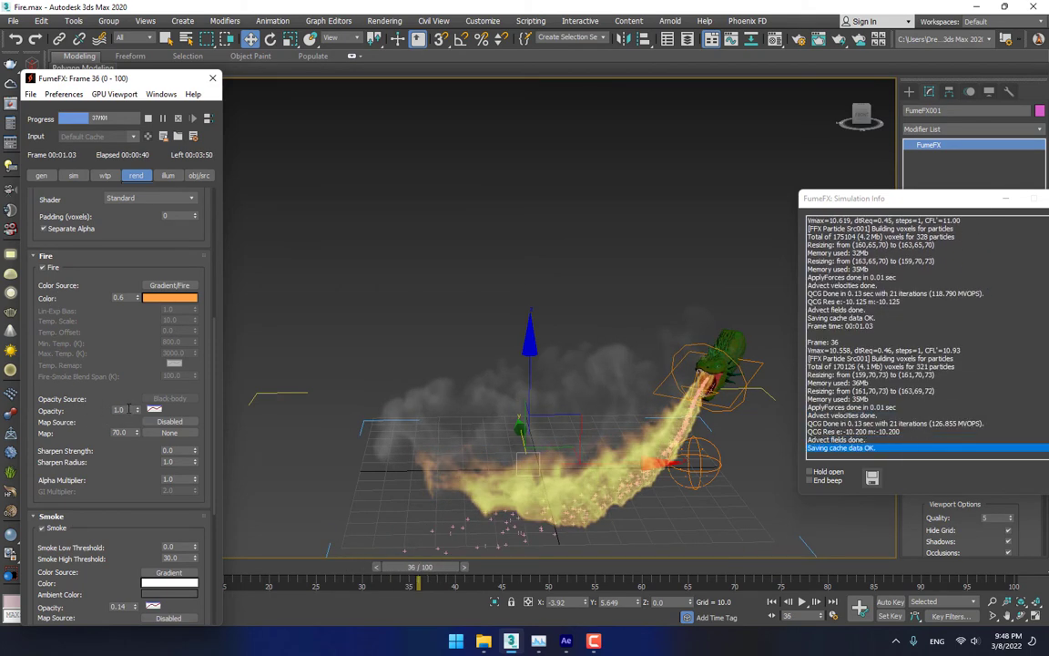
pyautogui.moveTo(129, 409); pyautogui.dragTo(99, 408)
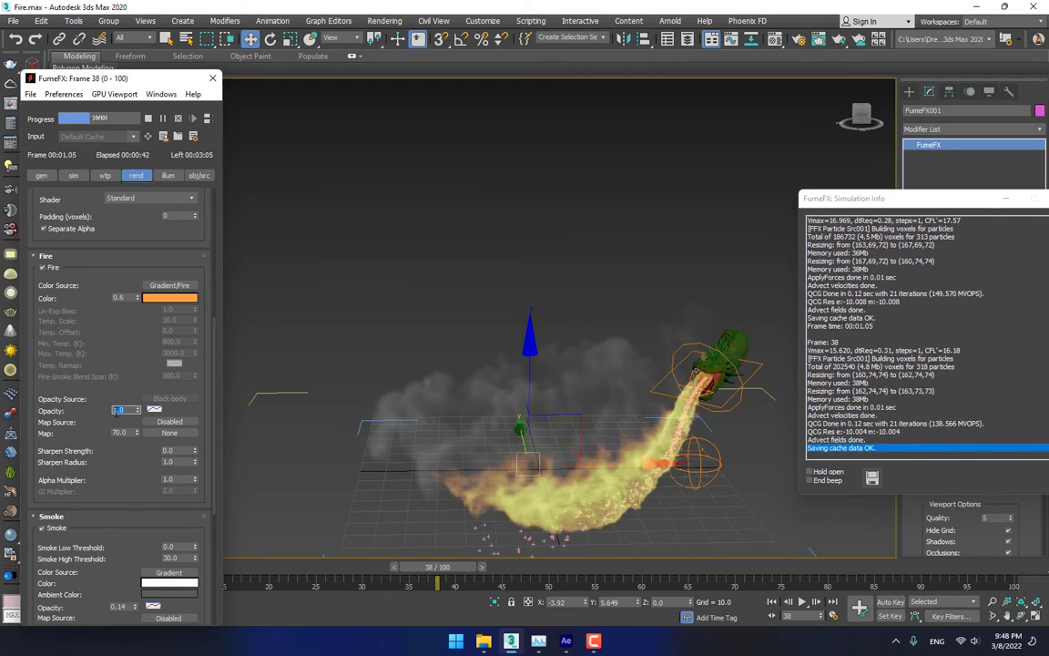
pyautogui.write('0.71')
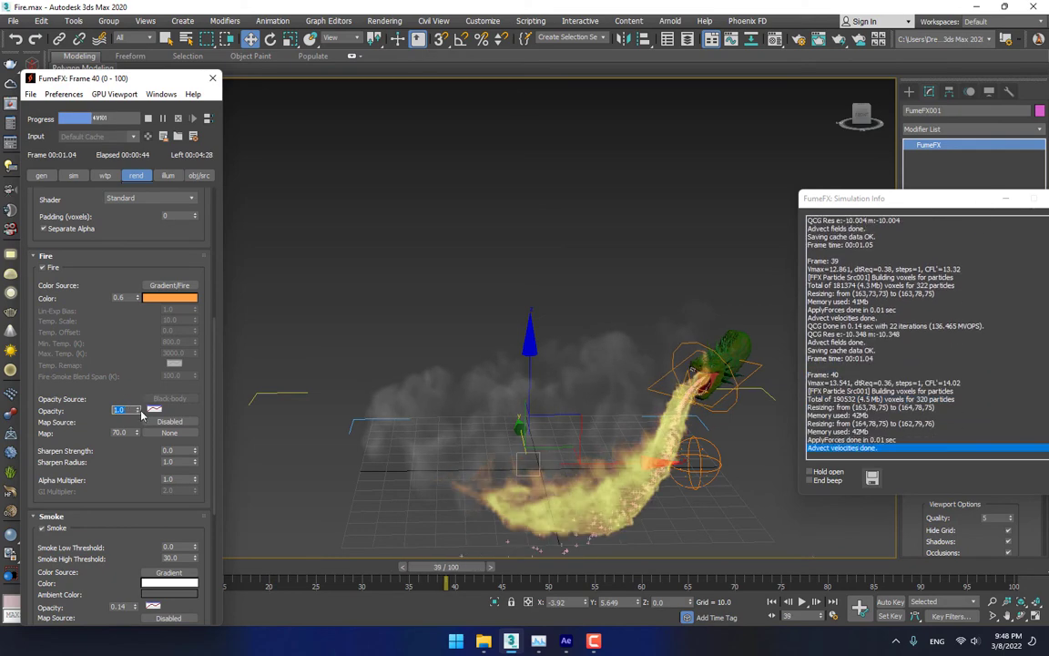
pyautogui.moveTo(138, 432)
pyautogui.mouseDown()
pyautogui.moveTo(136, 445)
pyautogui.moveTo(138, 397)
pyautogui.moveTo(124, 364)
pyautogui.moveTo(148, 412)
pyautogui.mouseUp()
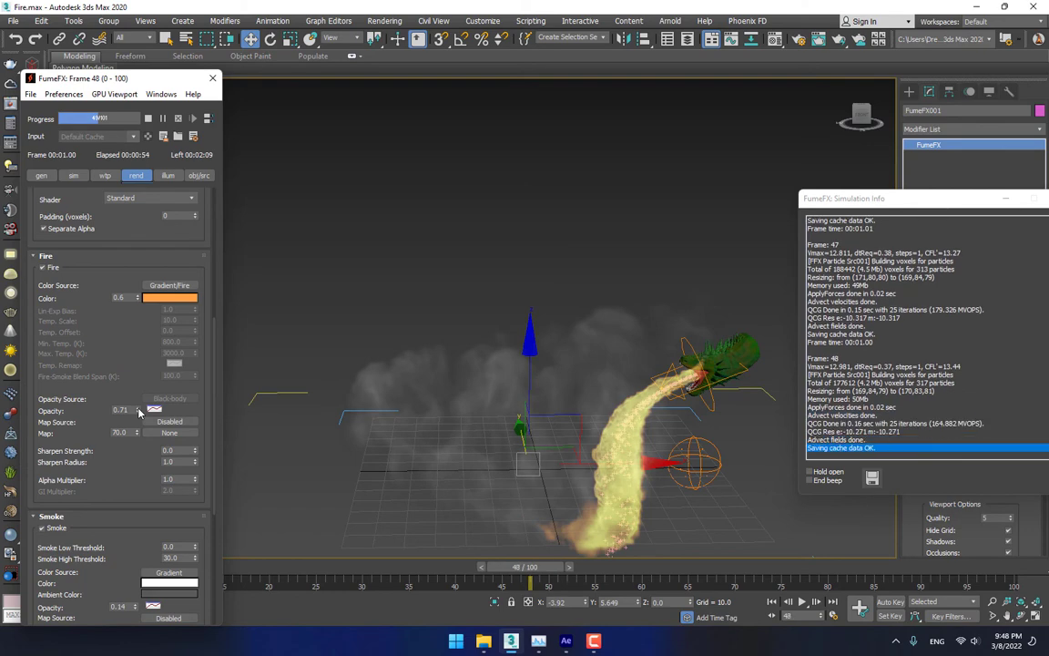
pyautogui.moveTo(138, 408); pyautogui.dragTo(139, 414)
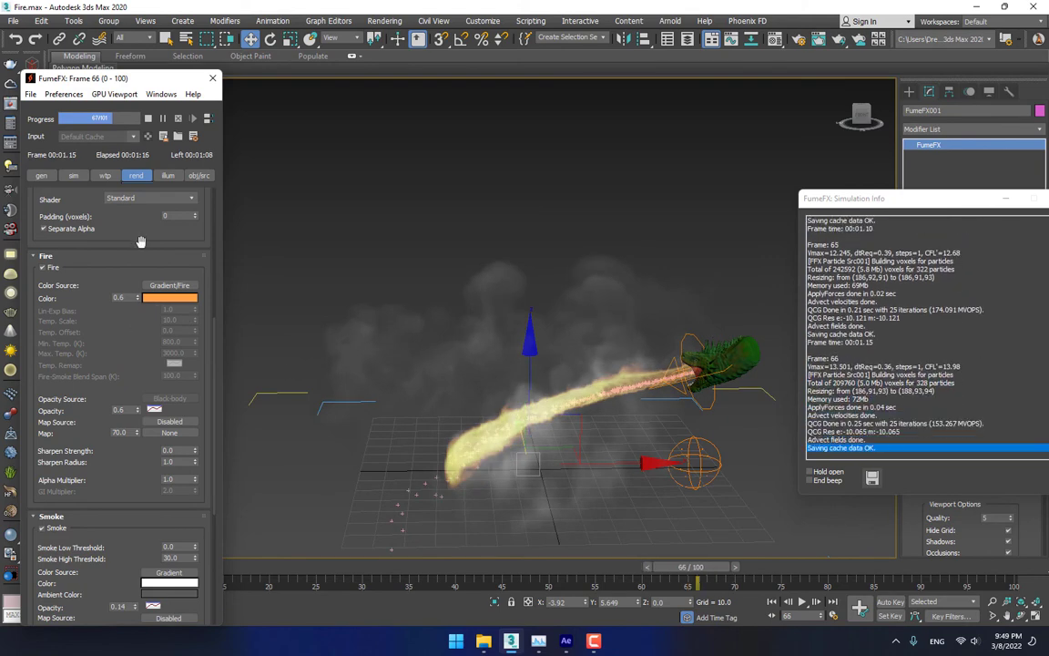
# - Lower the smoke opacity to 0.04 in the rendering parameters
pyautogui.moveTo(140, 241); pyautogui.dragTo(160, 166)
pyautogui.moveTo(129, 393); pyautogui.dragTo(136, 239)
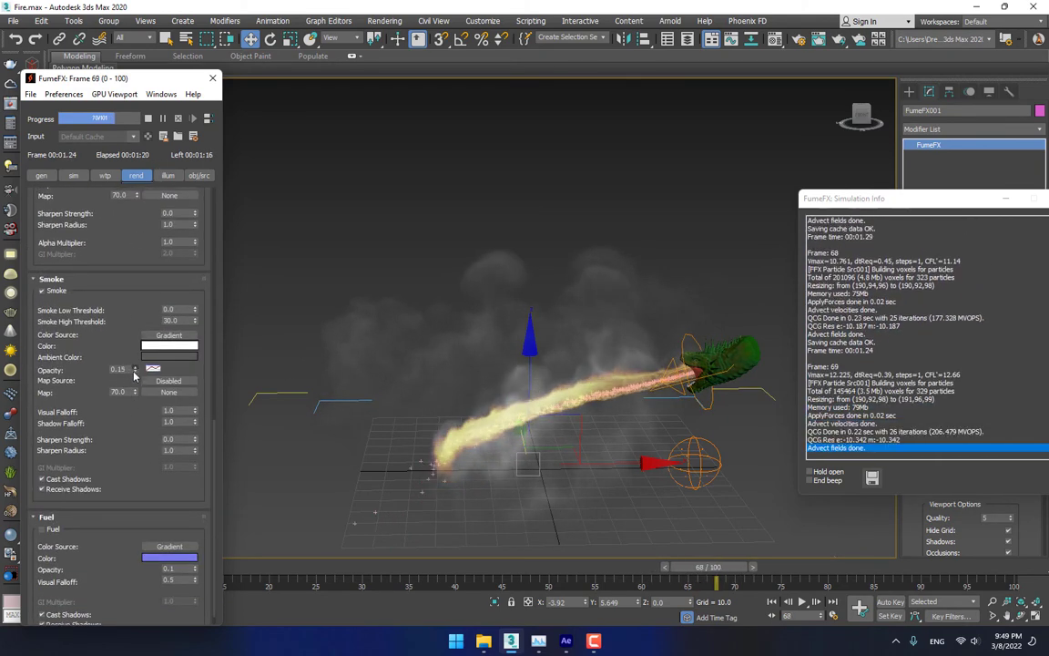
pyautogui.moveTo(134, 371); pyautogui.dragTo(135, 401)
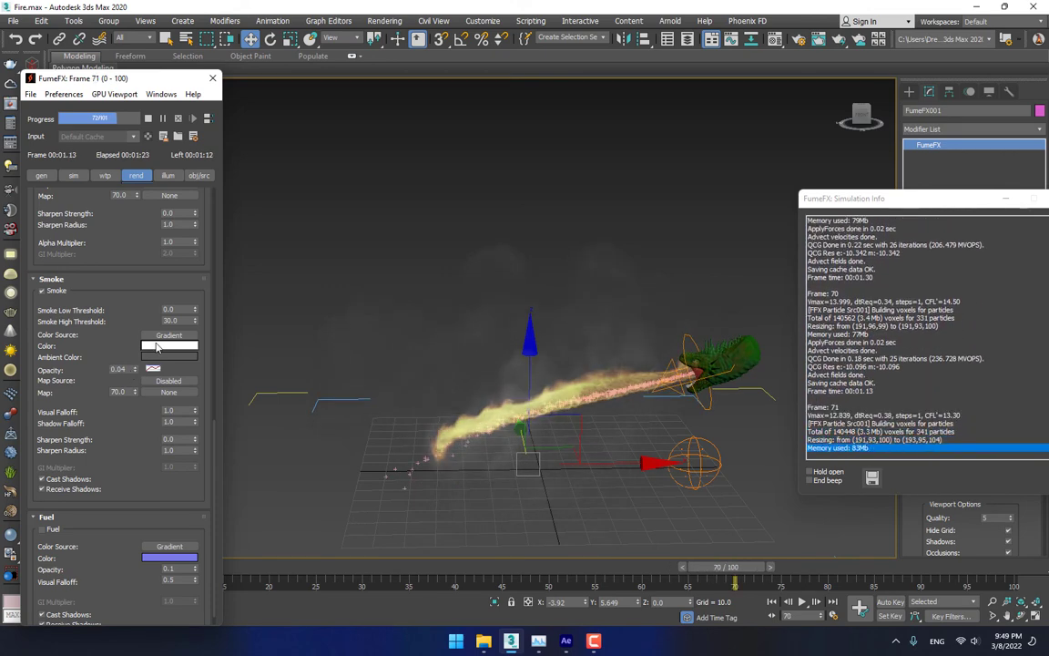
# - Switch the smoke color gradient to keyless mode and change its color to light gray
pyautogui.rightClick(157, 348)
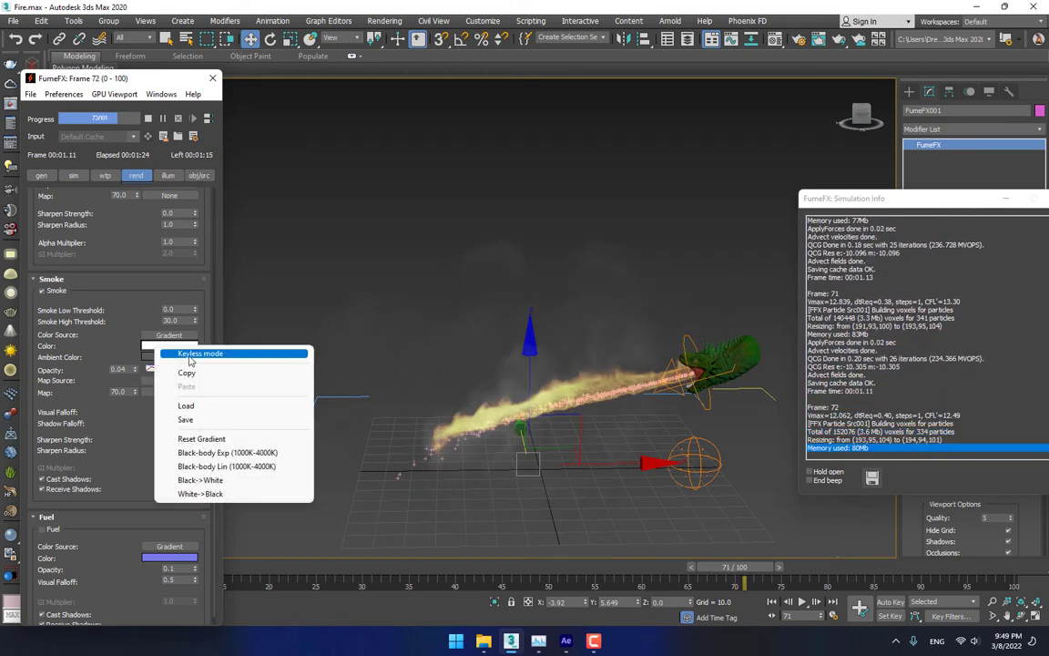
pyautogui.click(189, 359)
pyautogui.doubleClick(171, 349)
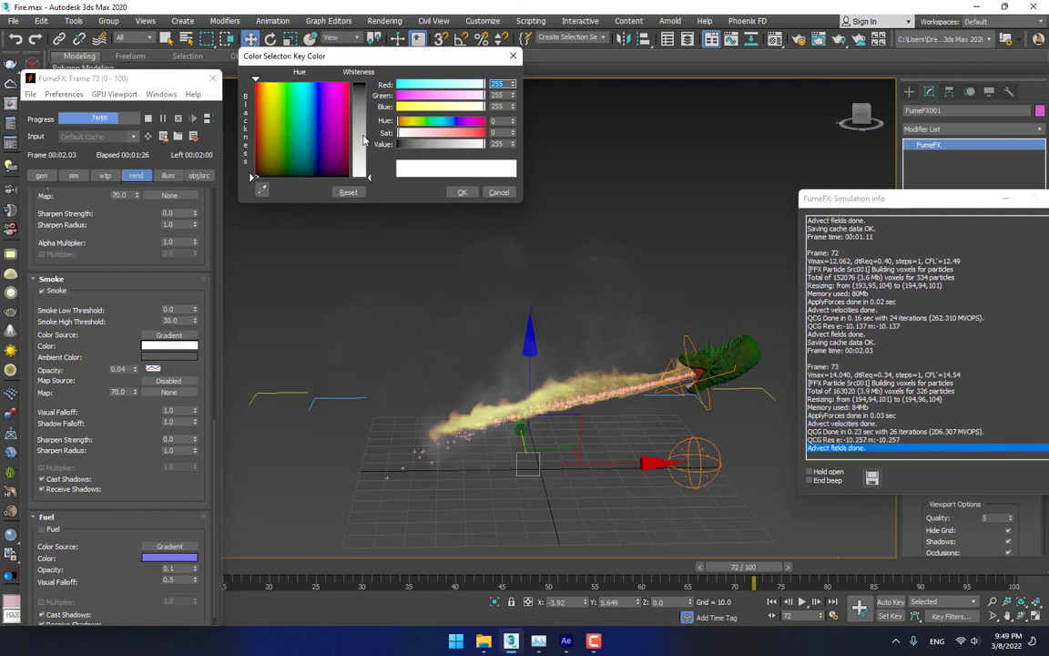
pyautogui.click(462, 193)
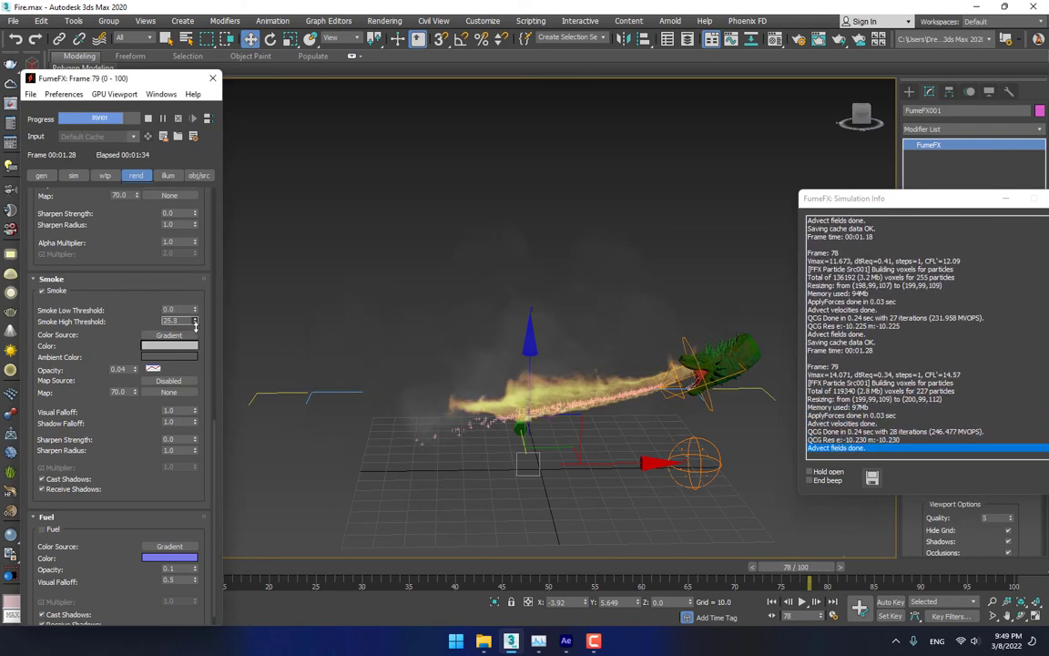
# - Reduce the Smoke High Threshold to 11.1 and stop the default simulation
pyautogui.moveTo(195, 322); pyautogui.dragTo(197, 368)
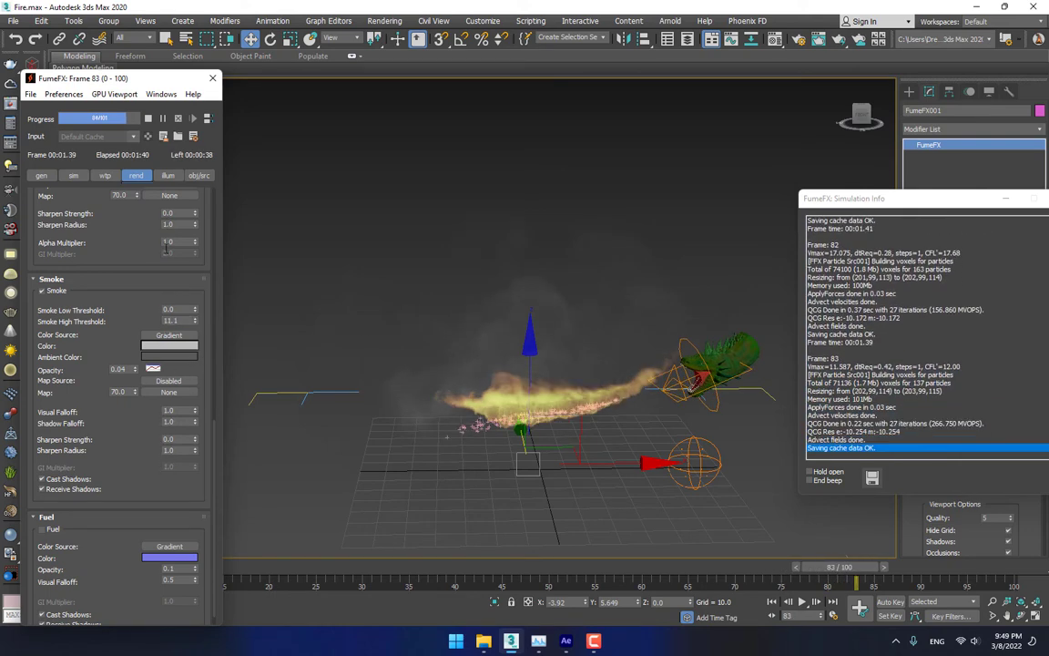
pyautogui.click(148, 119)
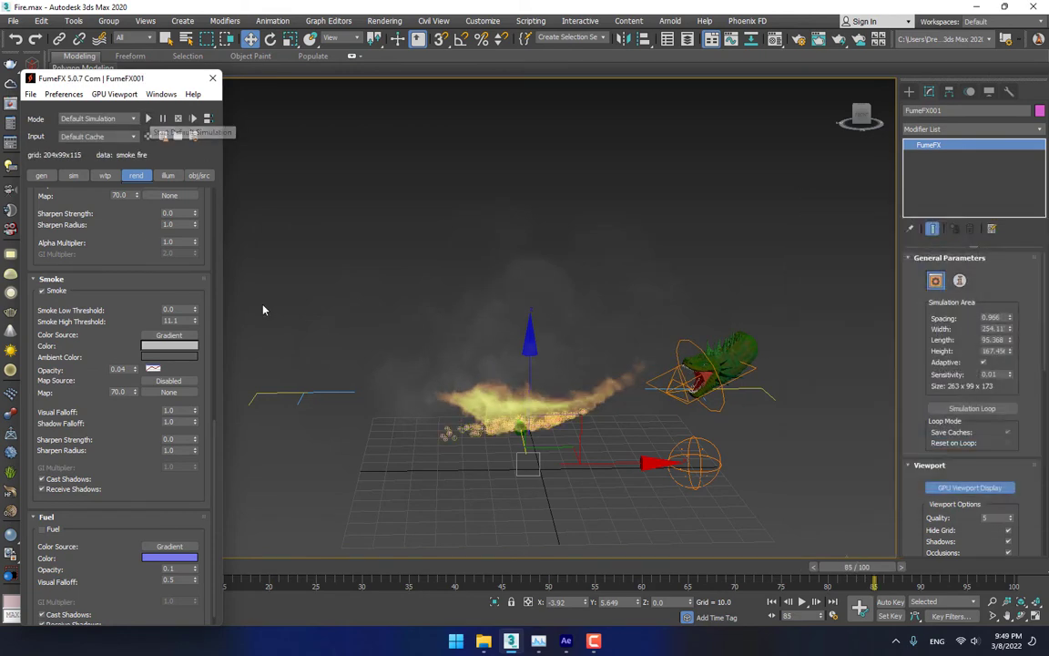
# - In the render setup, set the frame range from 1 to 90 and the output size to HDTV (video), 1920x1080
pyautogui.click(796, 41)
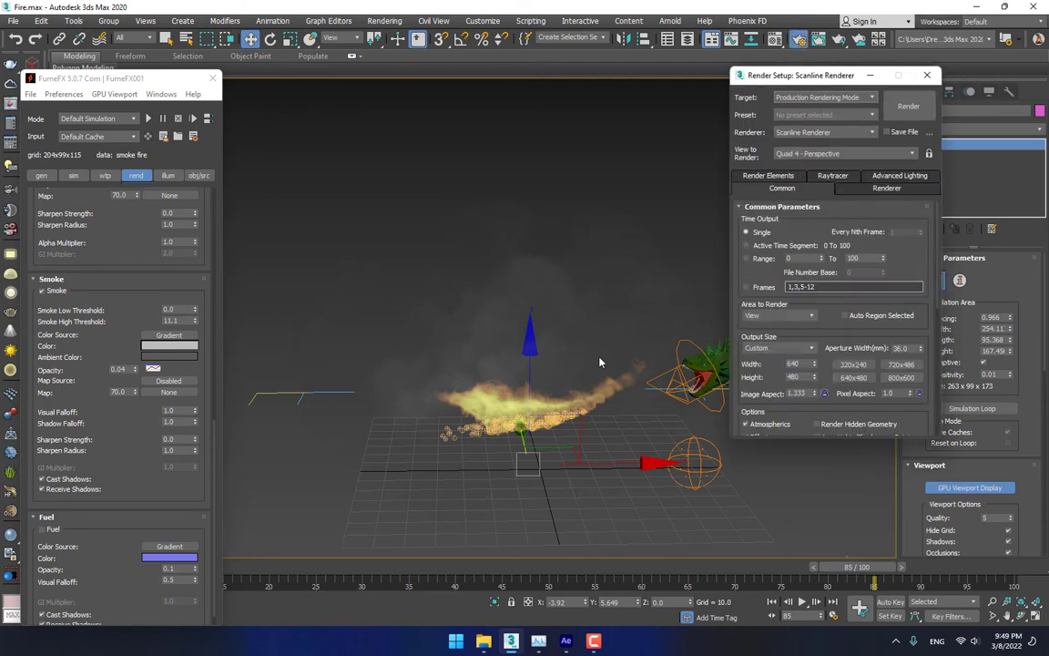
pyautogui.moveTo(778, 80); pyautogui.dragTo(490, 47)
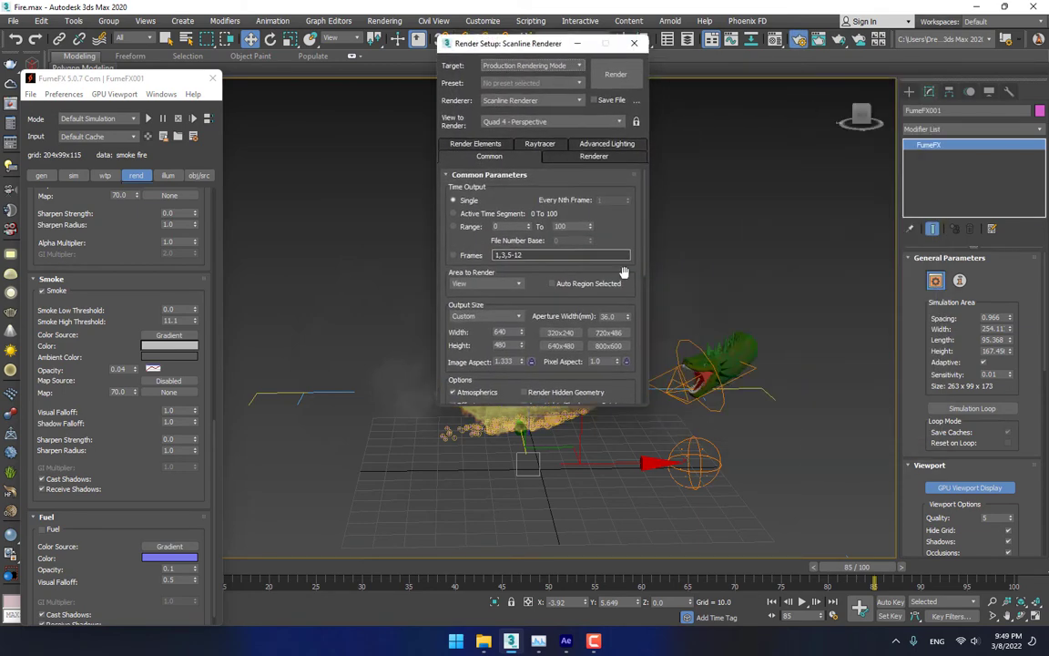
pyautogui.click(529, 225)
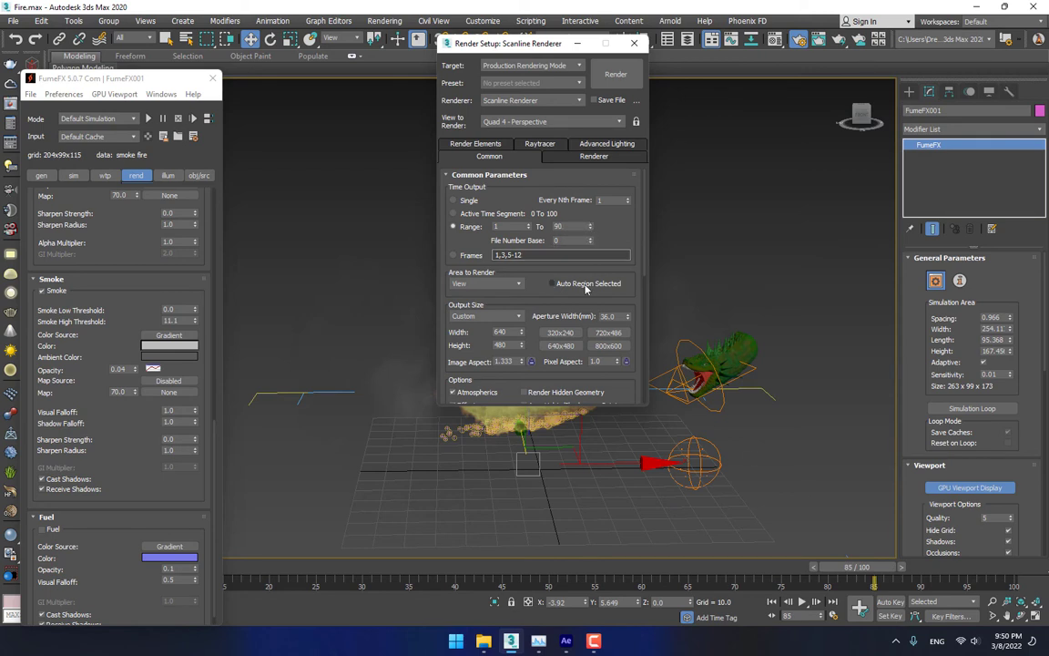
pyautogui.scroll(-3, 620, 299)
pyautogui.click(509, 221)
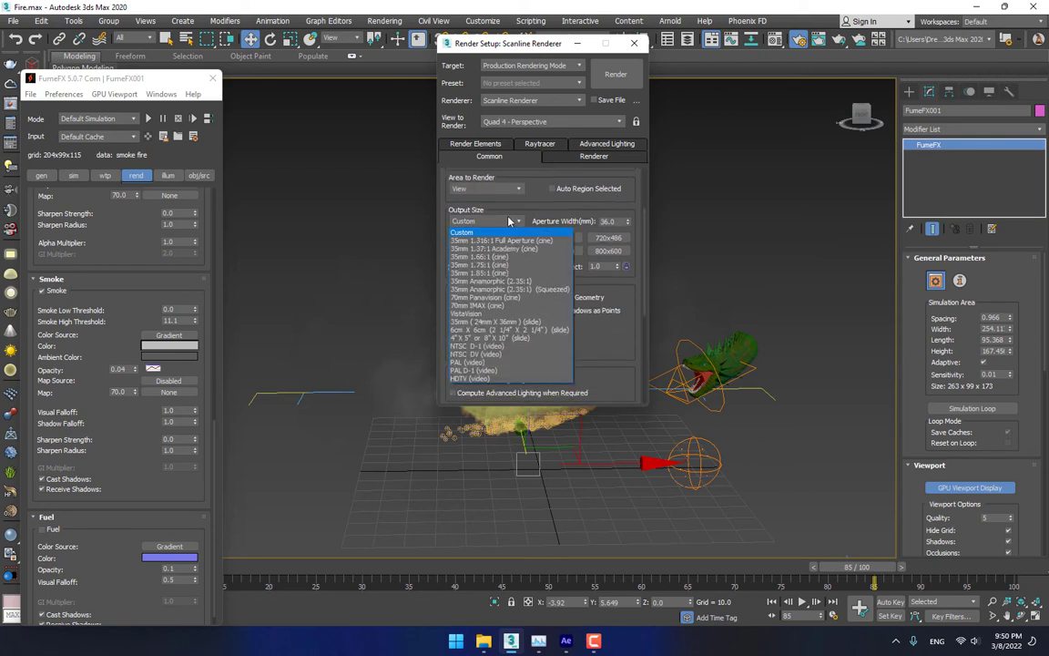
pyautogui.click(484, 379)
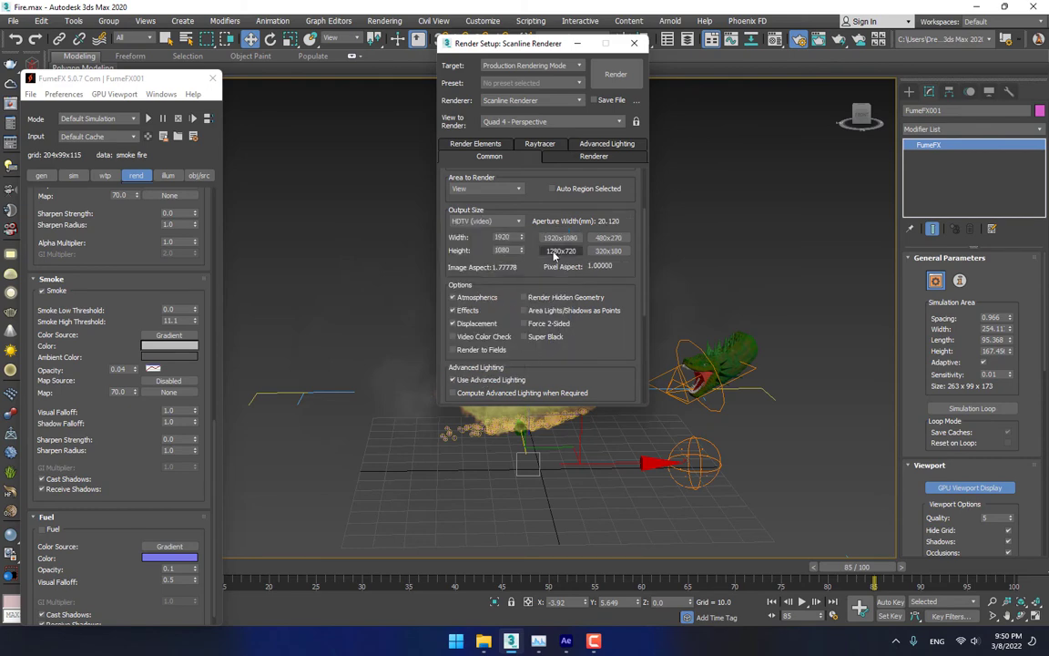
# - Create a folder named Fire on the Desktop for the render output file and open it
pyautogui.scroll(-5, 615, 298)
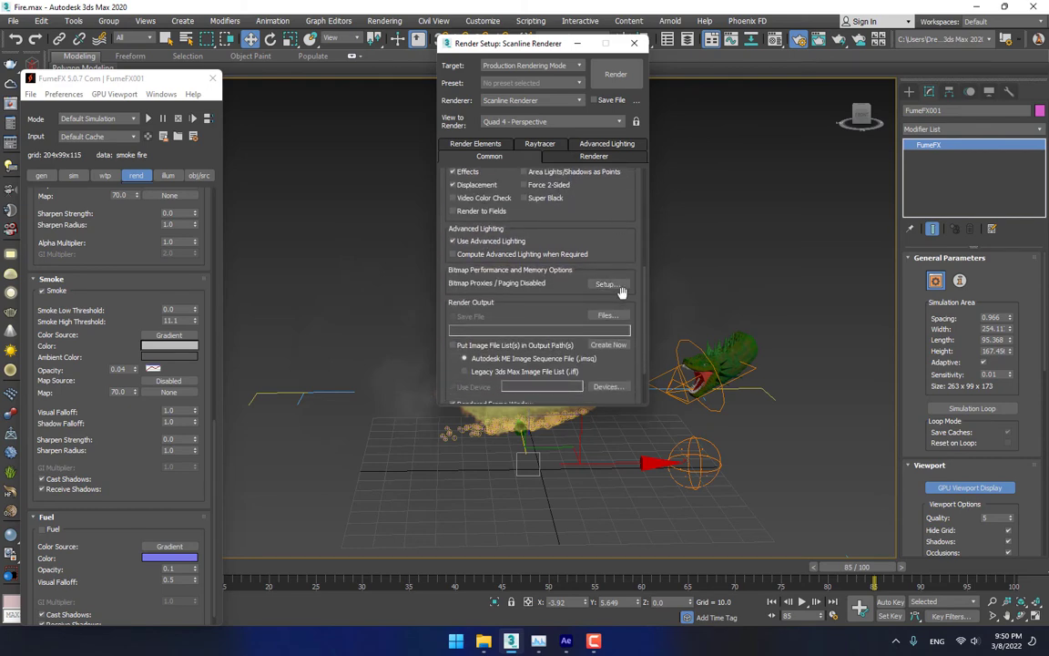
pyautogui.click(621, 321)
pyautogui.click(269, 153)
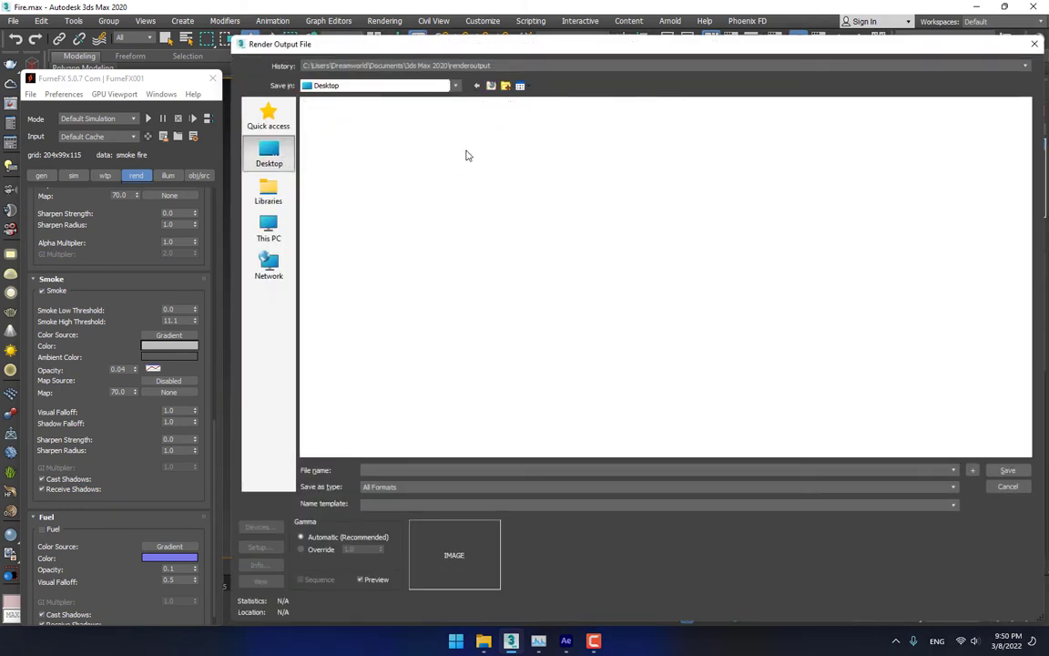
pyautogui.click(505, 86)
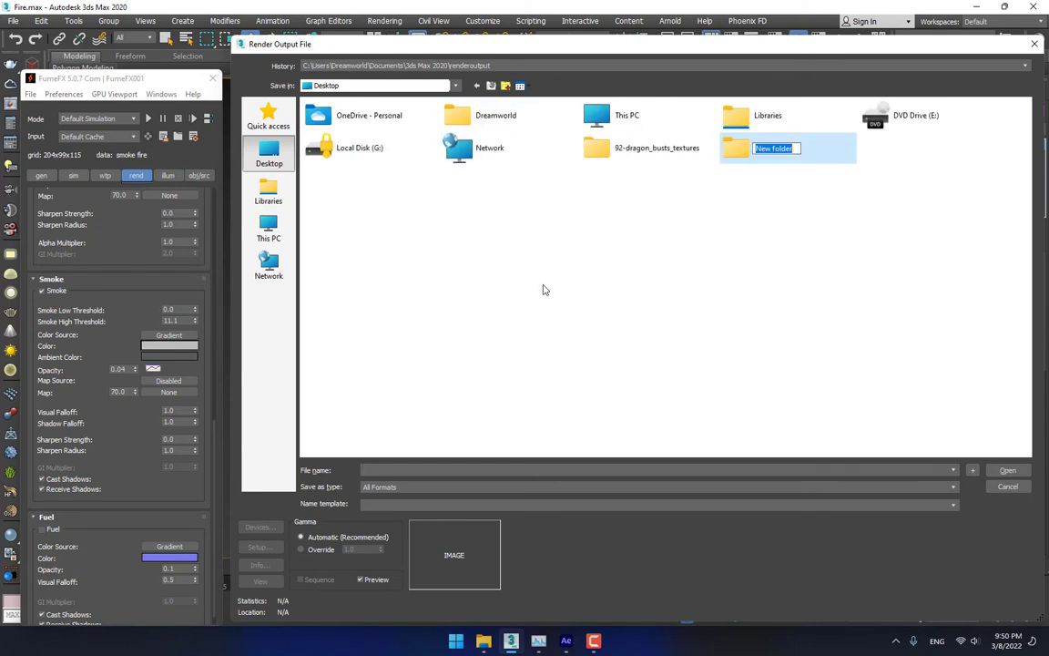
pyautogui.write('Fire')
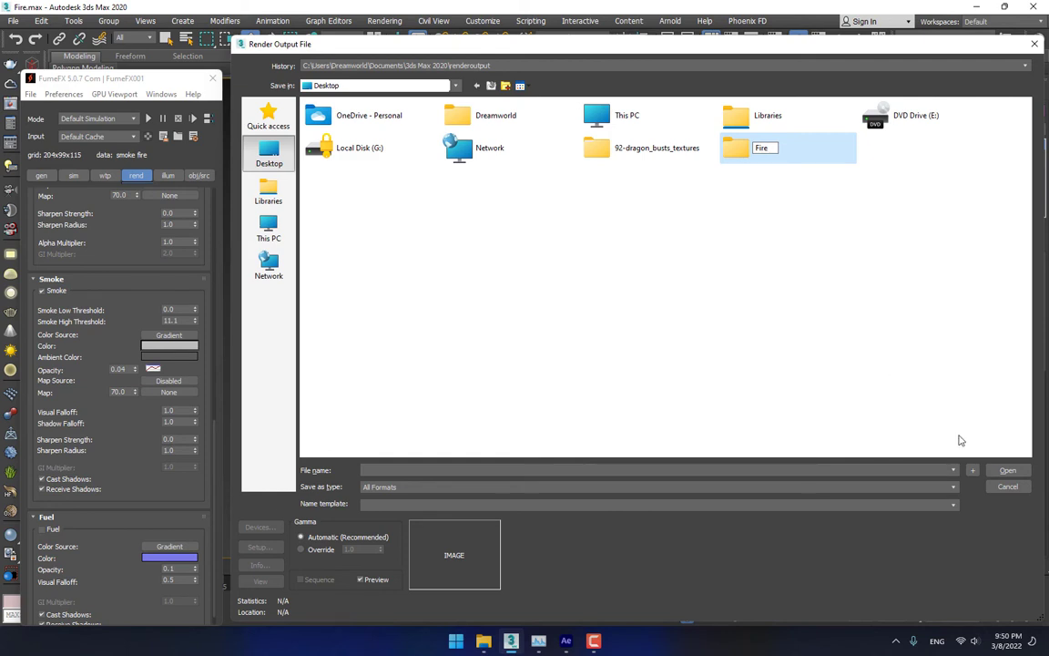
pyautogui.click(774, 161)
pyautogui.doubleClick(769, 162)
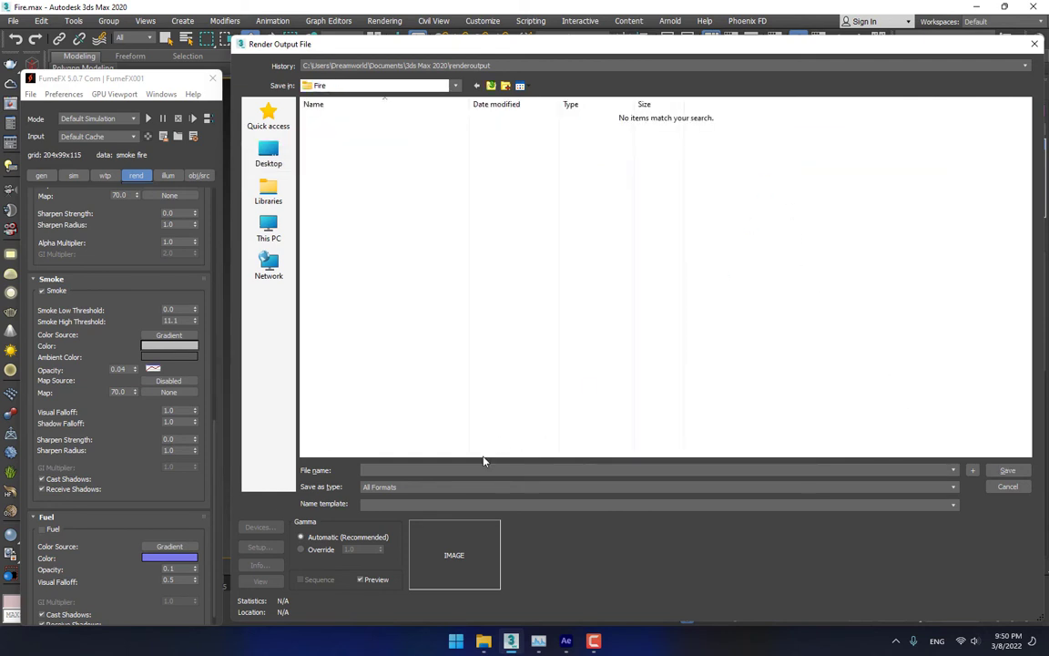
# - Save the render output as an RPF image file named F, with 16 bits per channel and premultiplied alpha
pyautogui.click(463, 487)
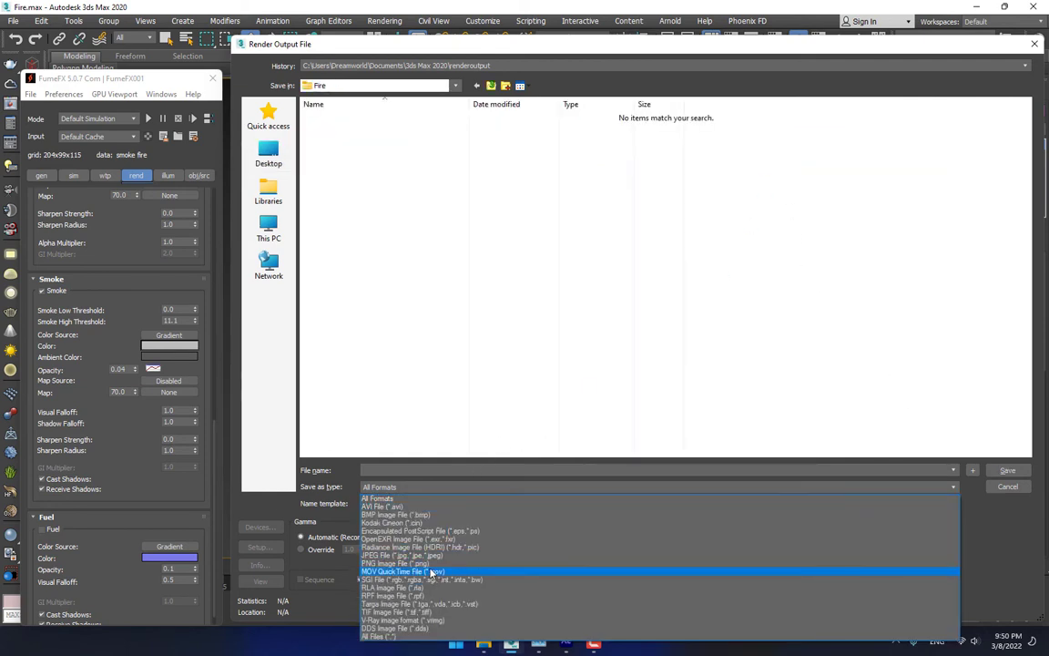
pyautogui.click(407, 597)
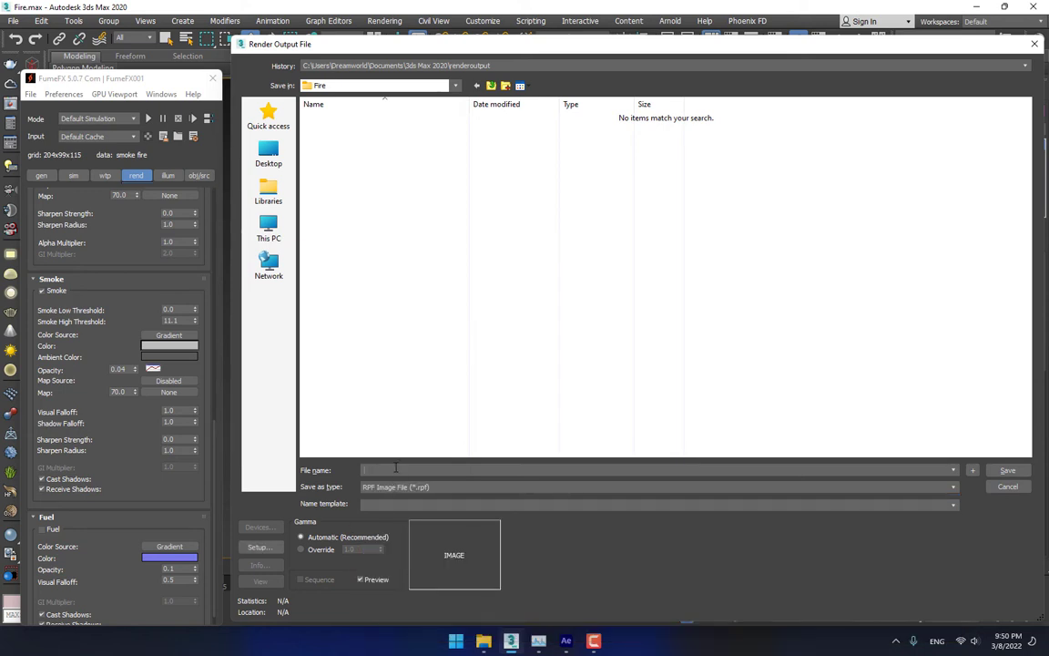
pyautogui.click(1006, 470)
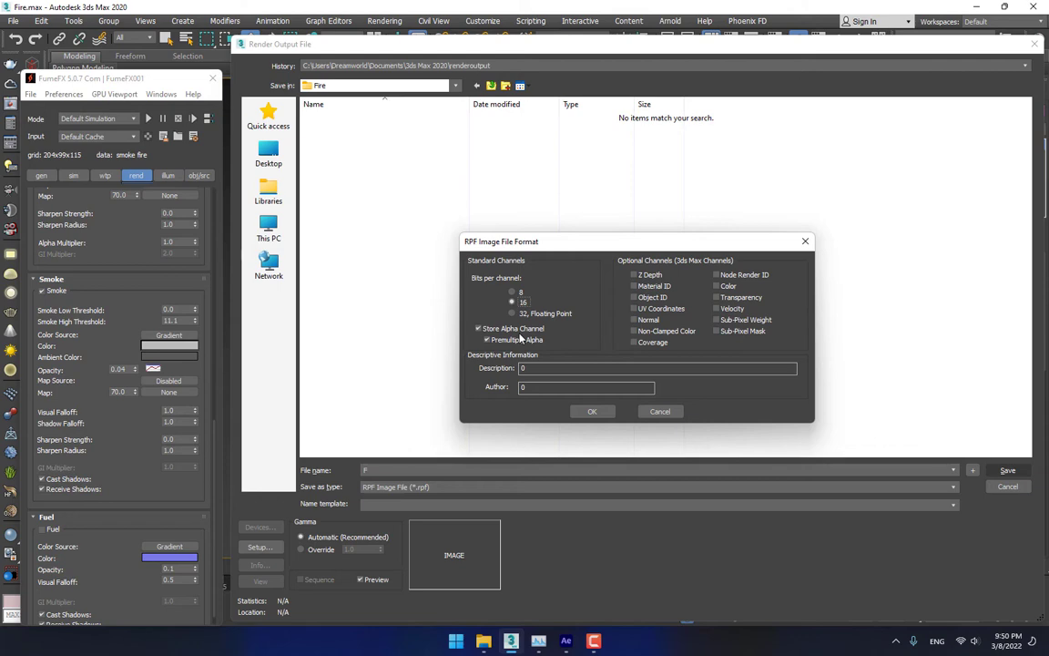
pyautogui.click(590, 412)
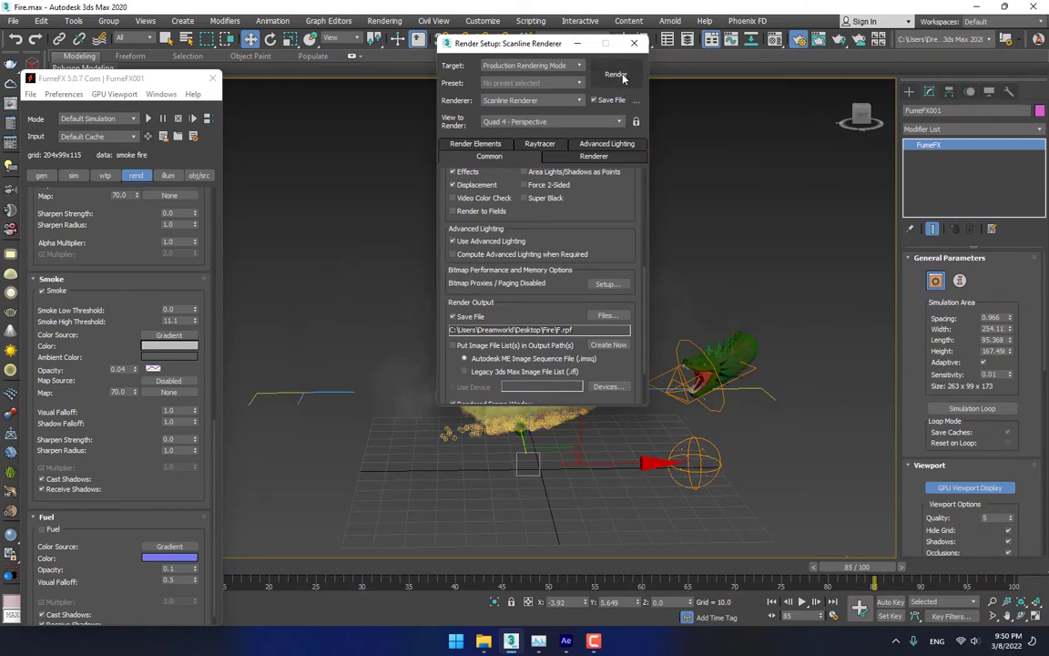
# - Start rendering the scene and close the FumeFX simulation window
pyautogui.click(616, 75)
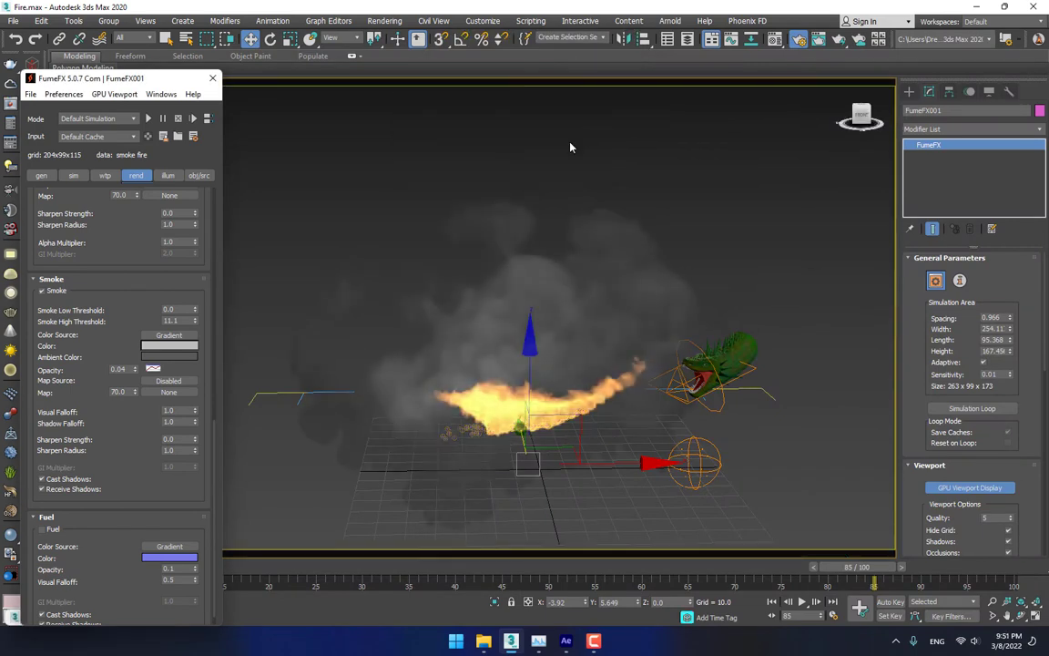
pyautogui.moveTo(192, 82); pyautogui.dragTo(193, 273)
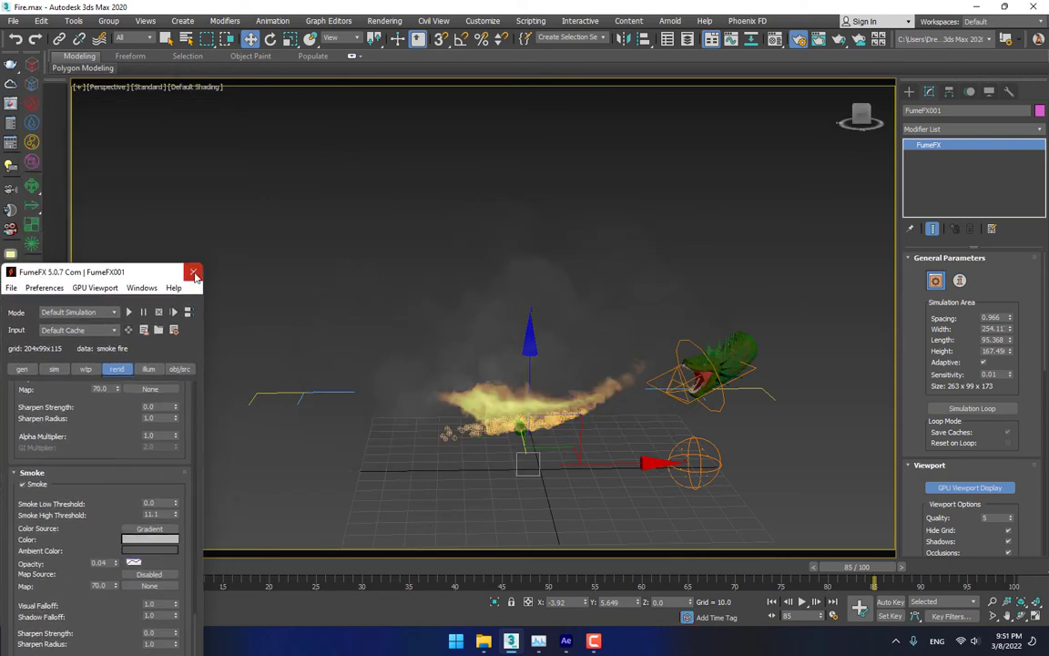
pyautogui.click(193, 273)
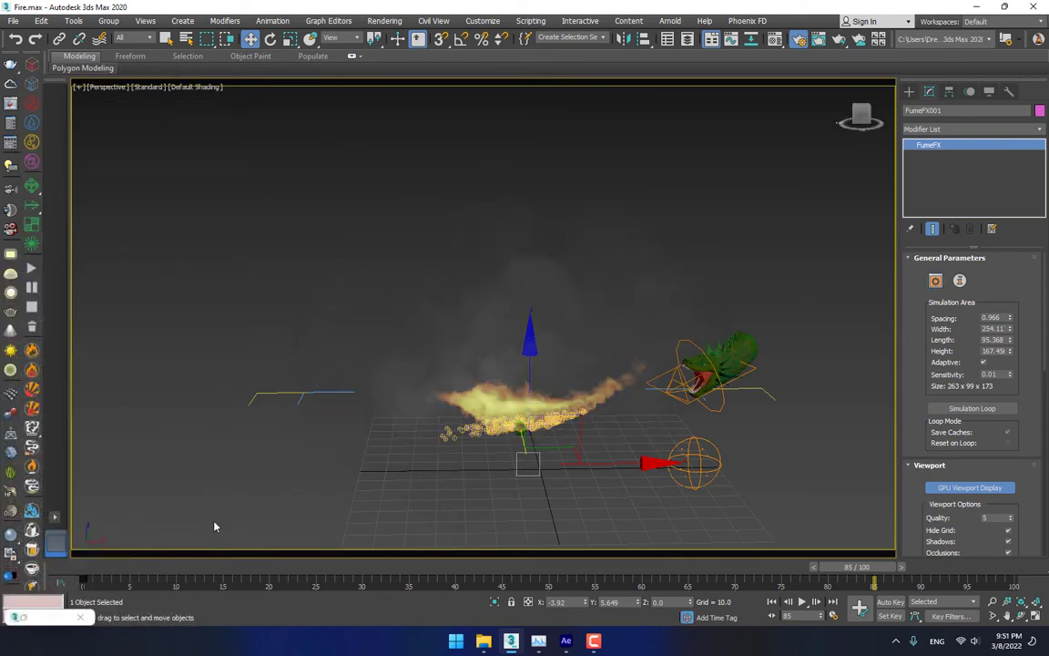
# - Go to frame 22, frame the dragon and its fire from a low side angle, and render the sequence from the rendered frame window
pyautogui.moveTo(115, 576); pyautogui.dragTo(310, 564)
pyautogui.keyDown('alt'); pyautogui.moveTo(477, 417); pyautogui.dragTo(587, 388, button='middle'); pyautogui.keyUp('alt')
pyautogui.scroll(3, 574, 419)
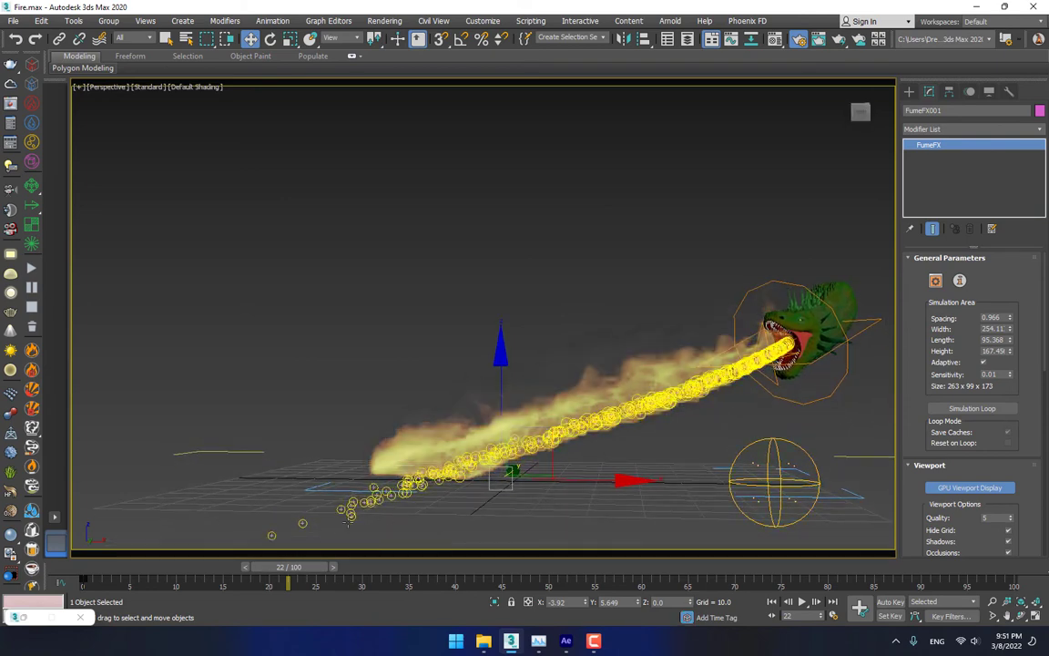
pyautogui.click(819, 39)
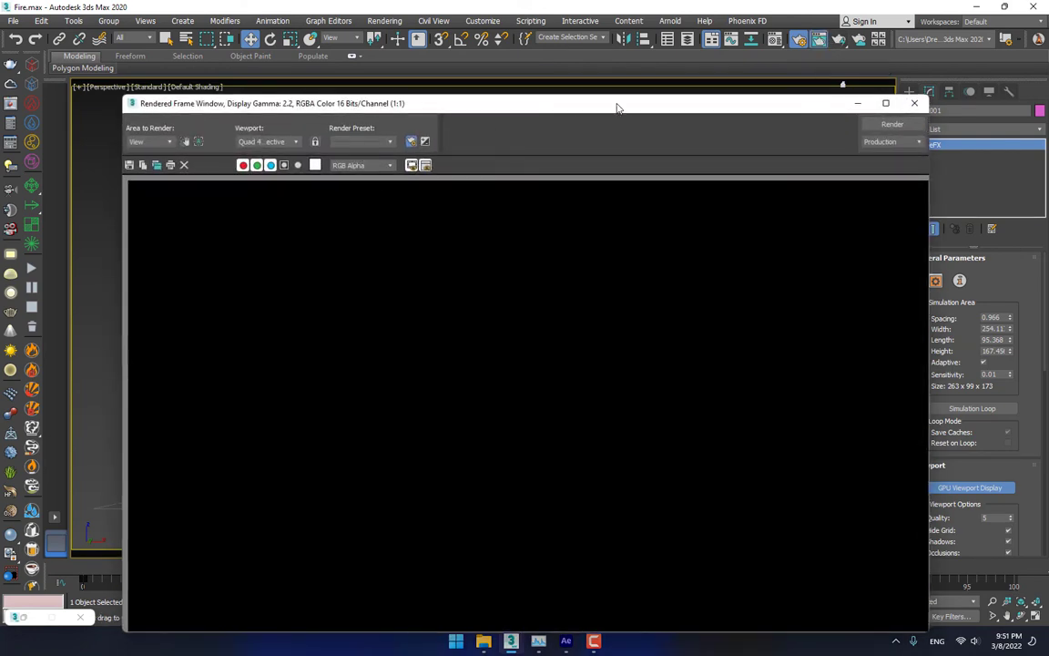
pyautogui.moveTo(617, 108); pyautogui.dragTo(597, 64)
pyautogui.click(872, 83)
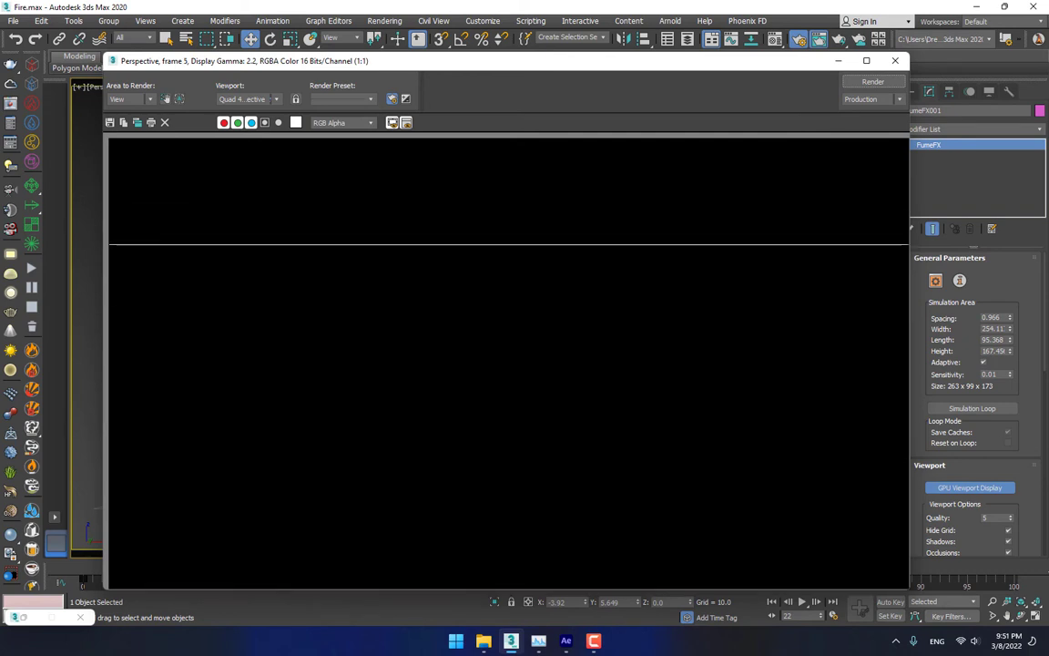
pyautogui.click(850, 56)
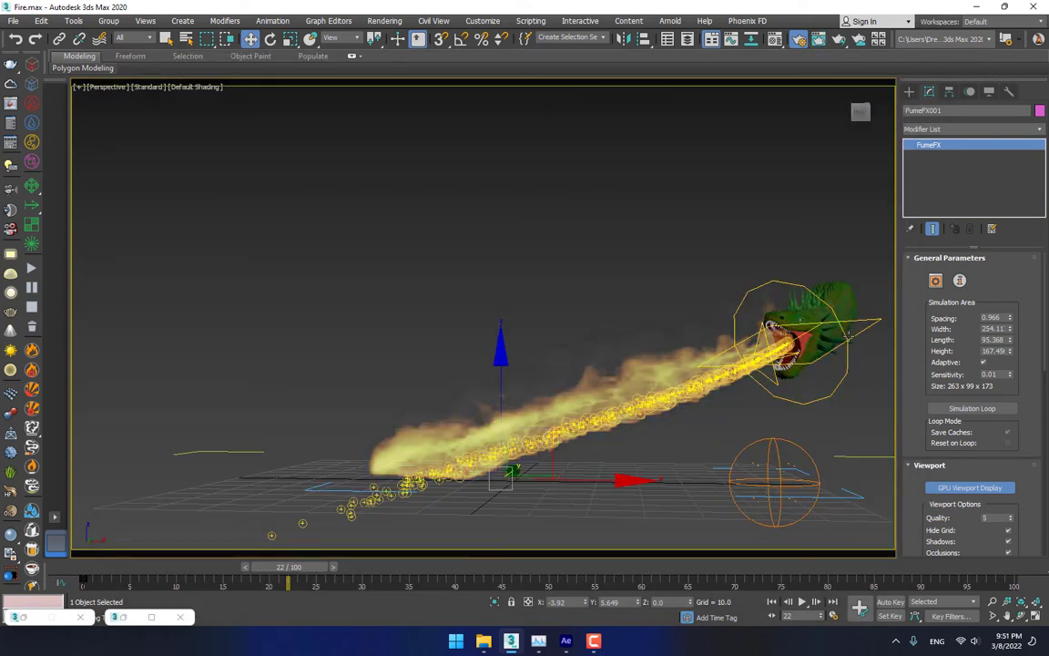
# - Display the Super Spray emitter's particles as dots in the viewport and set their particle size to 0
pyautogui.click(856, 338)
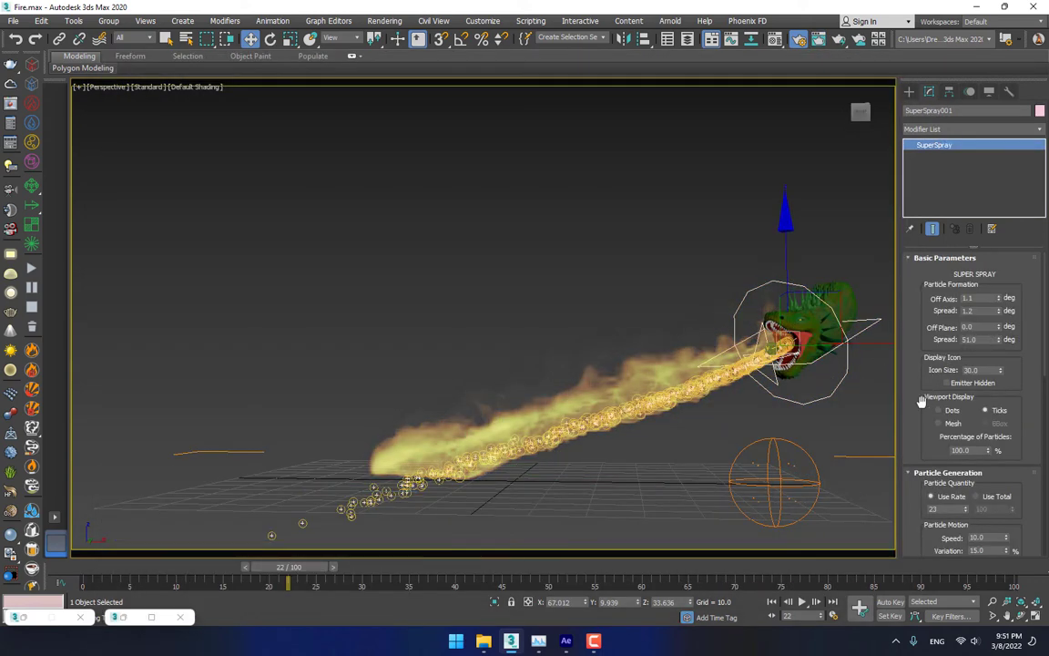
pyautogui.scroll(-3, 920, 364)
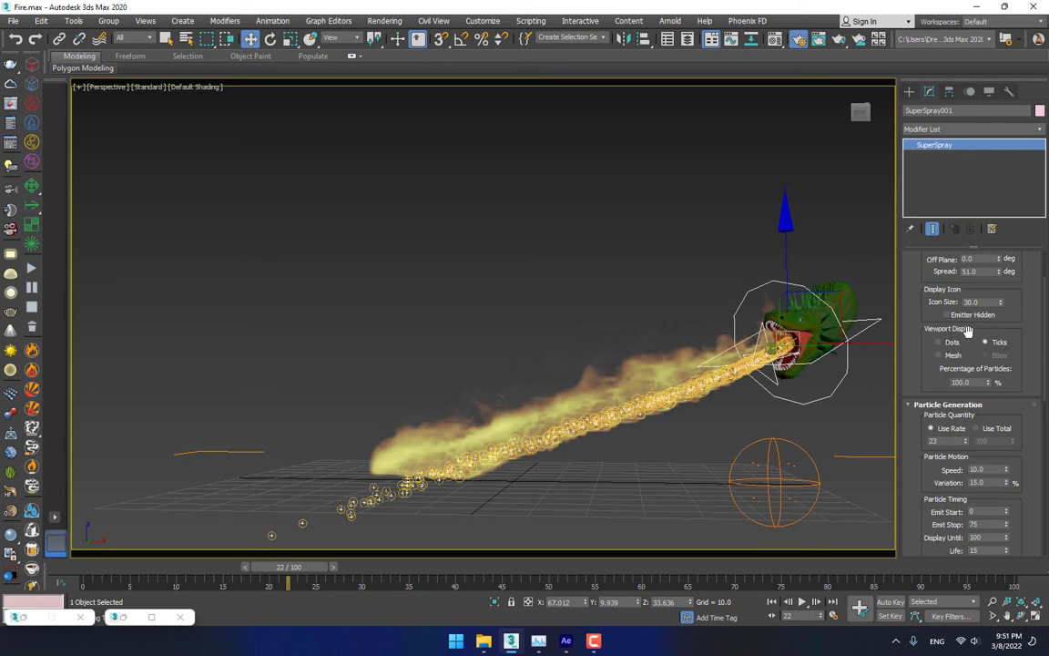
pyautogui.click(954, 343)
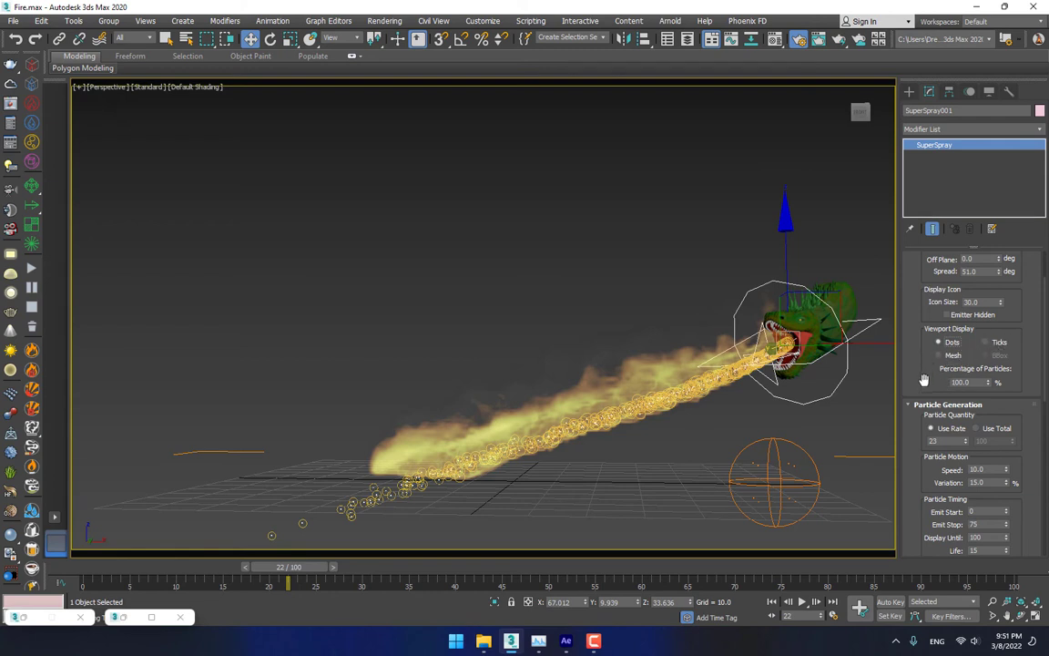
pyautogui.moveTo(924, 387); pyautogui.dragTo(931, 233)
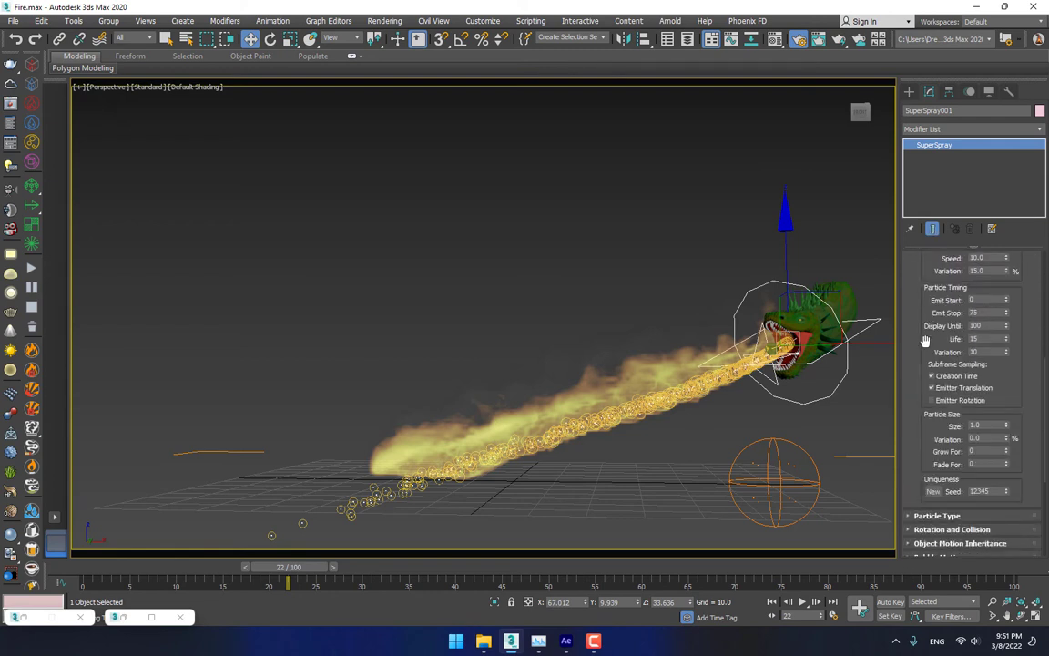
pyautogui.scroll(-5, 924, 340)
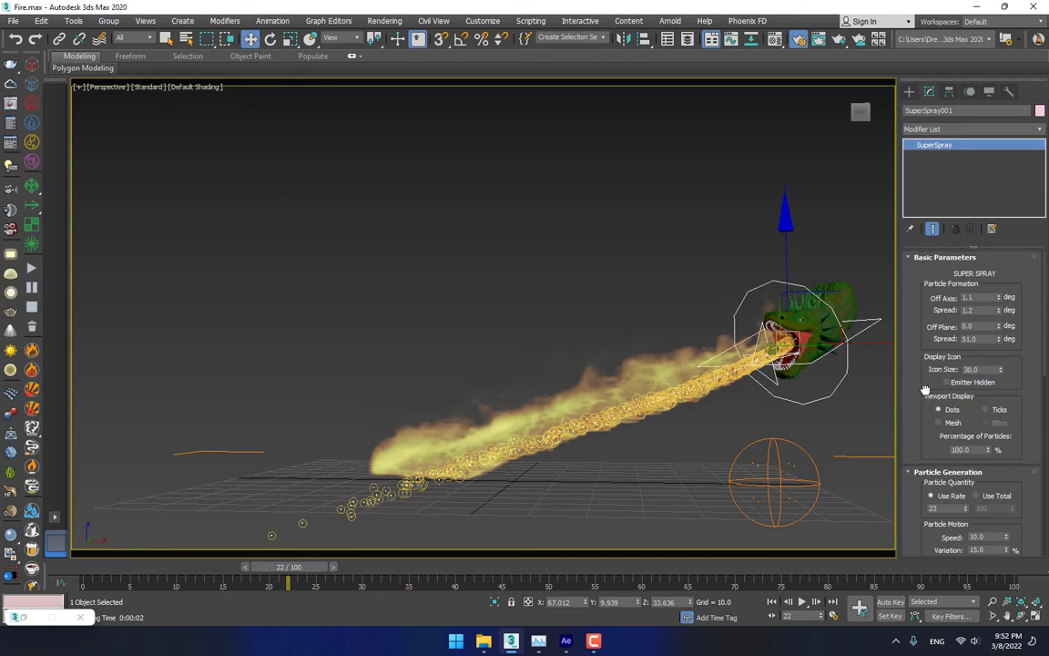
pyautogui.moveTo(924, 434); pyautogui.dragTo(920, 264)
pyautogui.moveTo(926, 349); pyautogui.dragTo(908, 221)
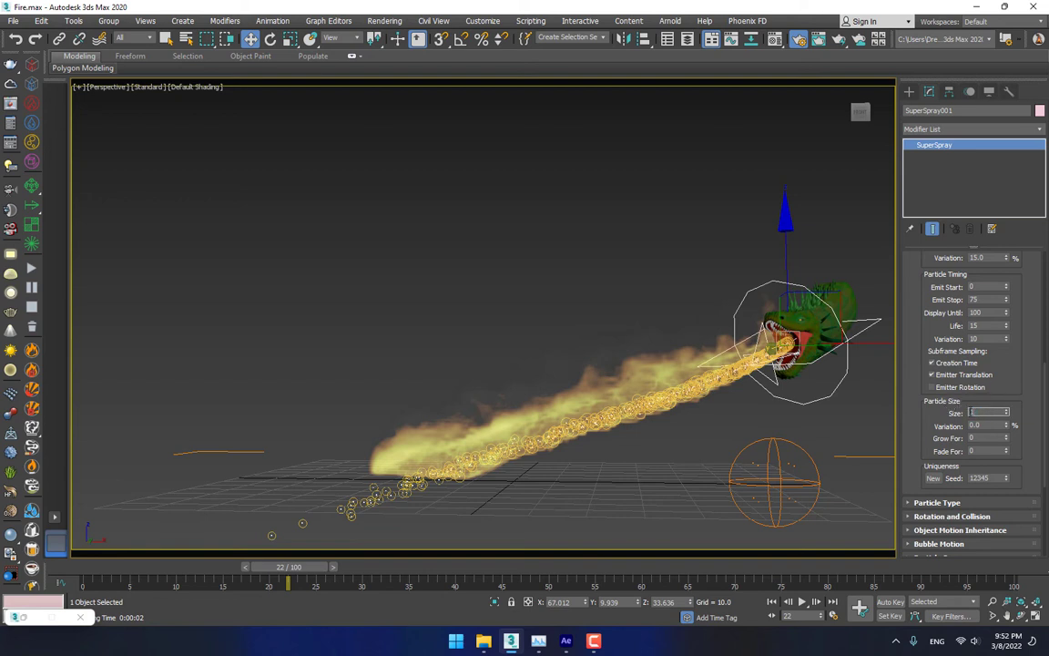
pyautogui.click(934, 419)
pyautogui.moveTo(986, 412); pyautogui.dragTo(930, 413)
pyautogui.write('0')
pyautogui.scroll(5, 930, 413)
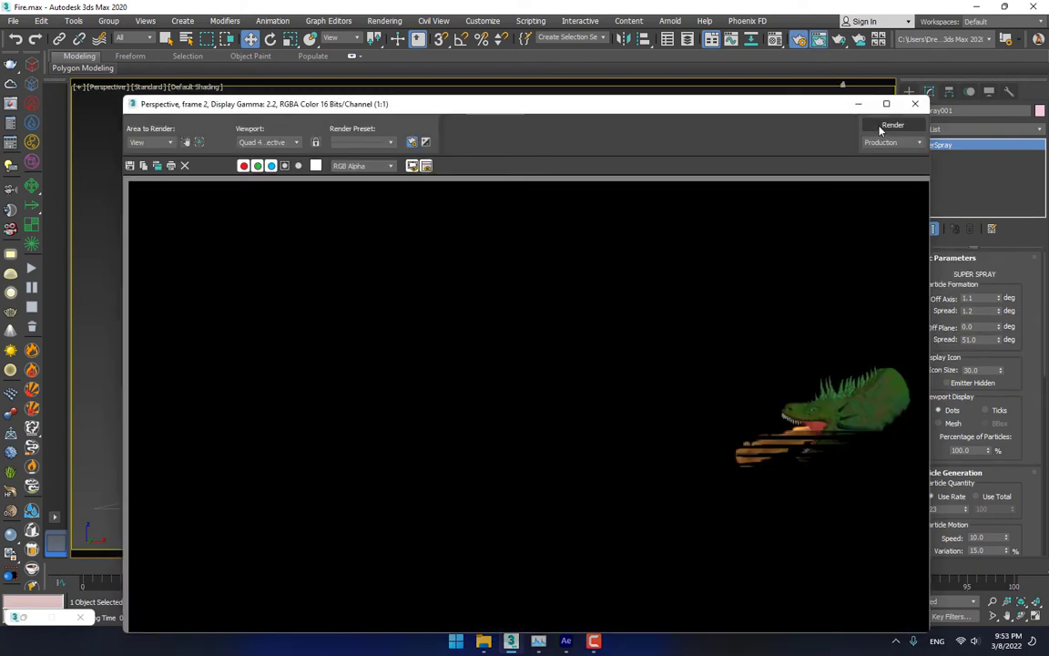
# - Render the dragon fire sequence again with the updated particle settings
pyautogui.click(883, 127)
pyautogui.click(494, 334)
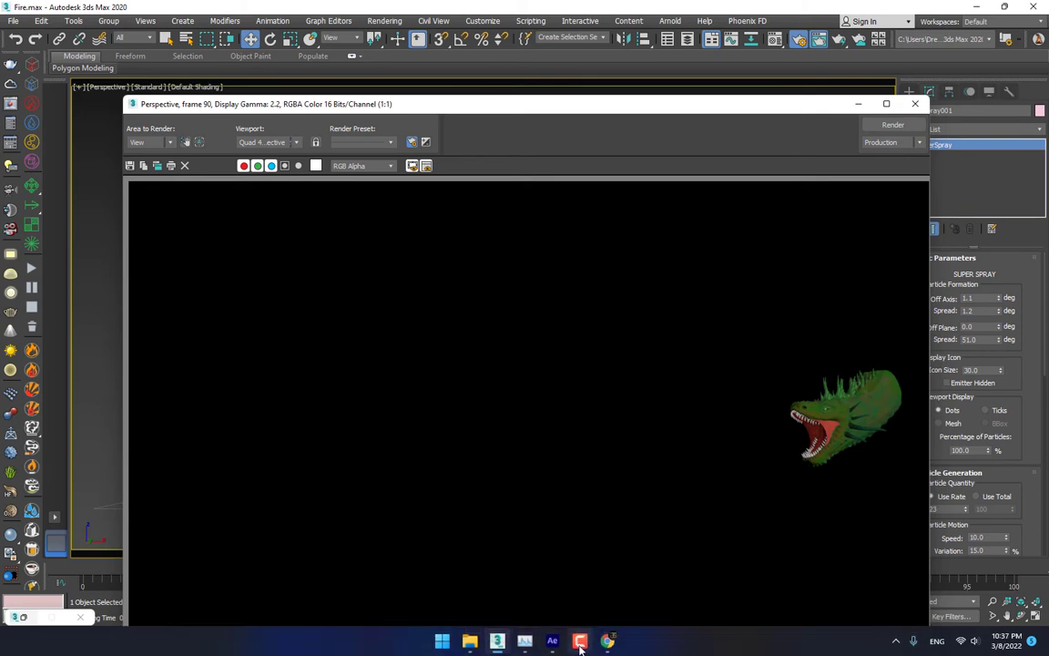
# - Switch to After Effects and import F0001.rpf from the Desktop's Fire folder as an RPF sequence with straight, unmatted alpha
pyautogui.click(552, 642)
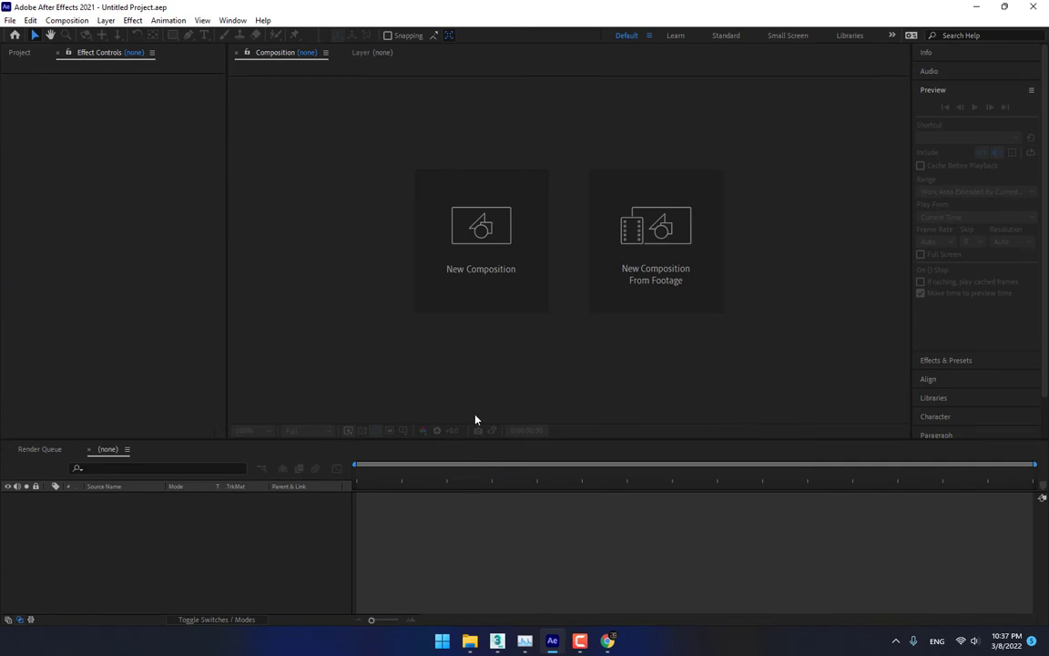
pyautogui.click(19, 52)
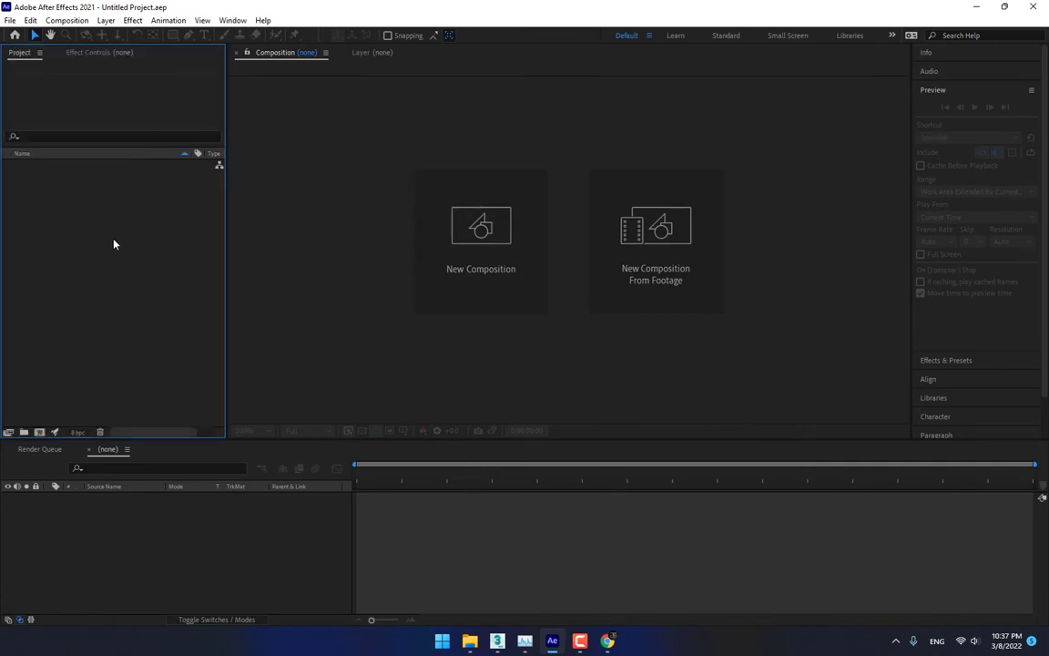
pyautogui.doubleClick(116, 251)
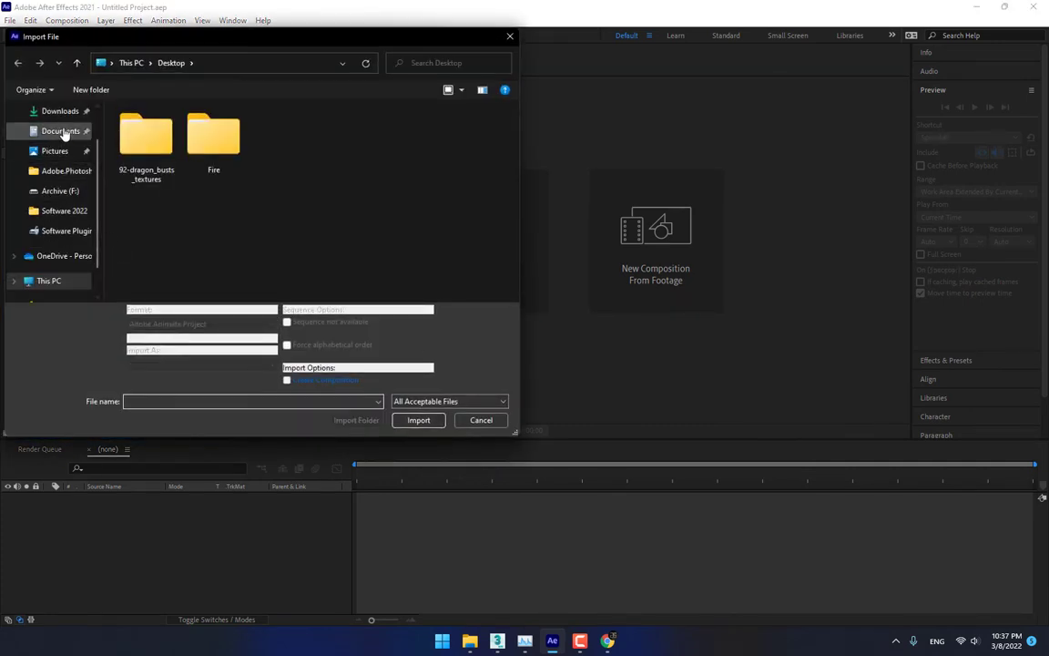
pyautogui.doubleClick(217, 143)
pyautogui.click(149, 132)
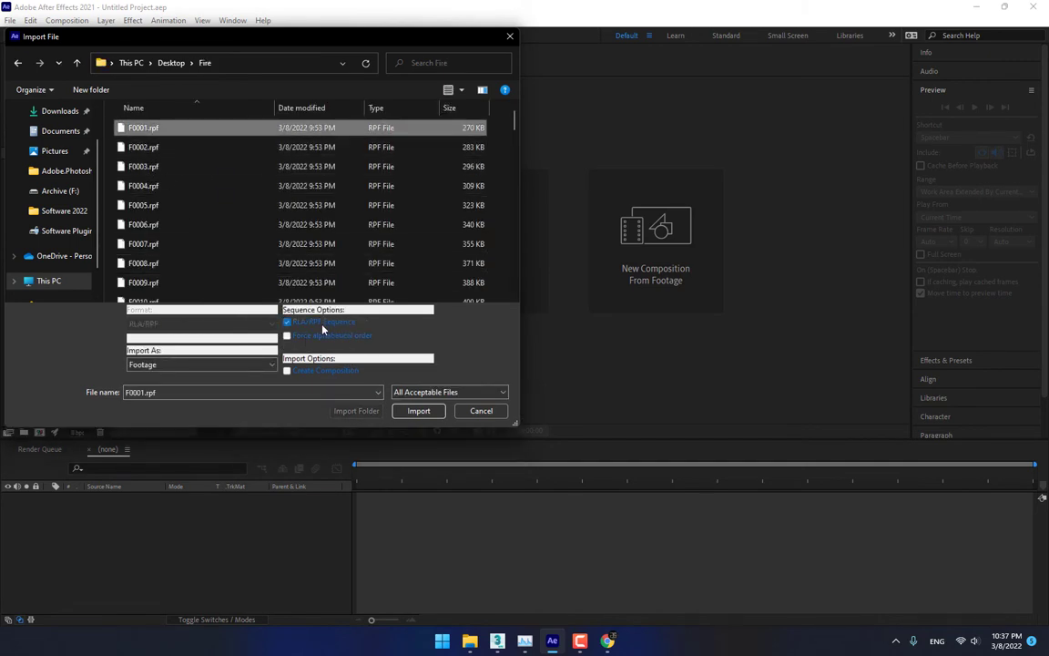
pyautogui.click(432, 407)
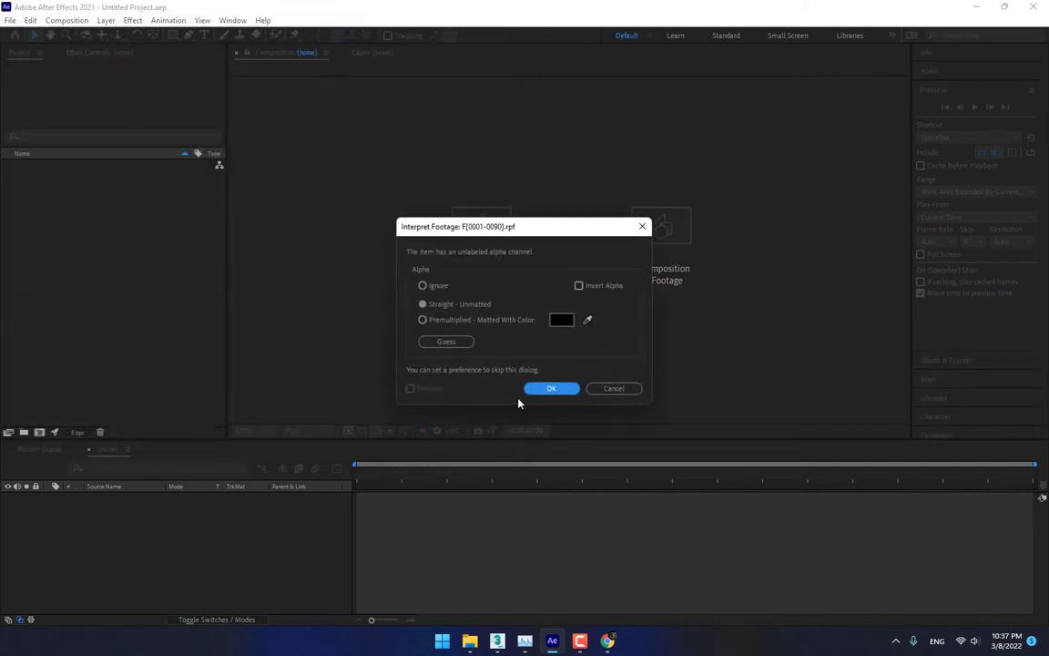
pyautogui.click(549, 389)
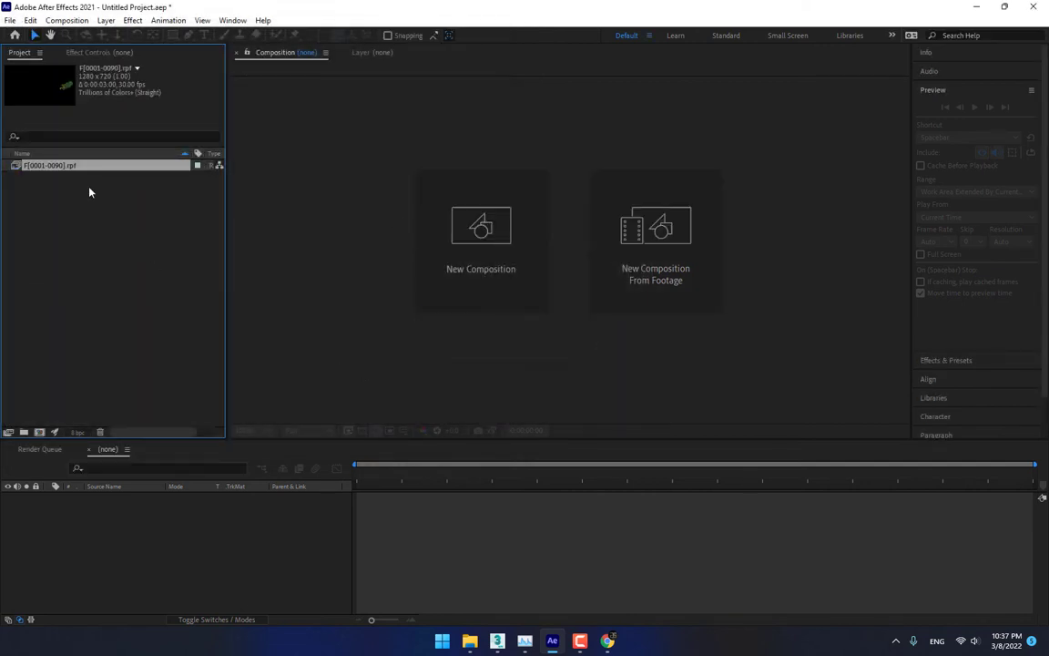
# - Create a composition from the imported RPF sequence, preview the fire animation, and move to time 0:00:00:29
pyautogui.moveTo(55, 171); pyautogui.dragTo(39, 431)
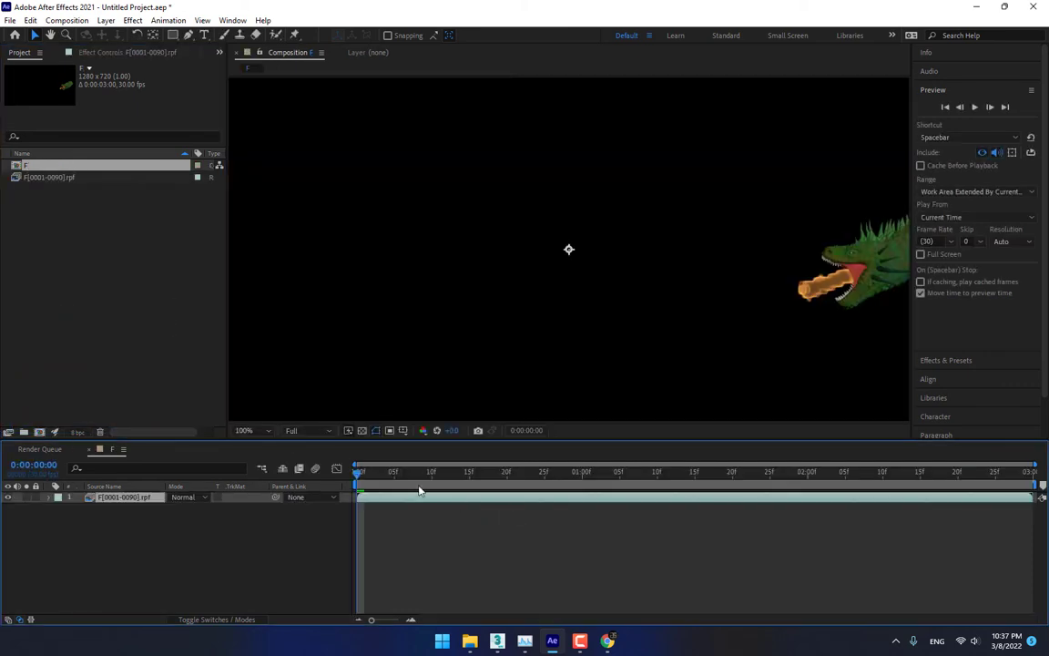
pyautogui.press(',')
pyautogui.press('space')
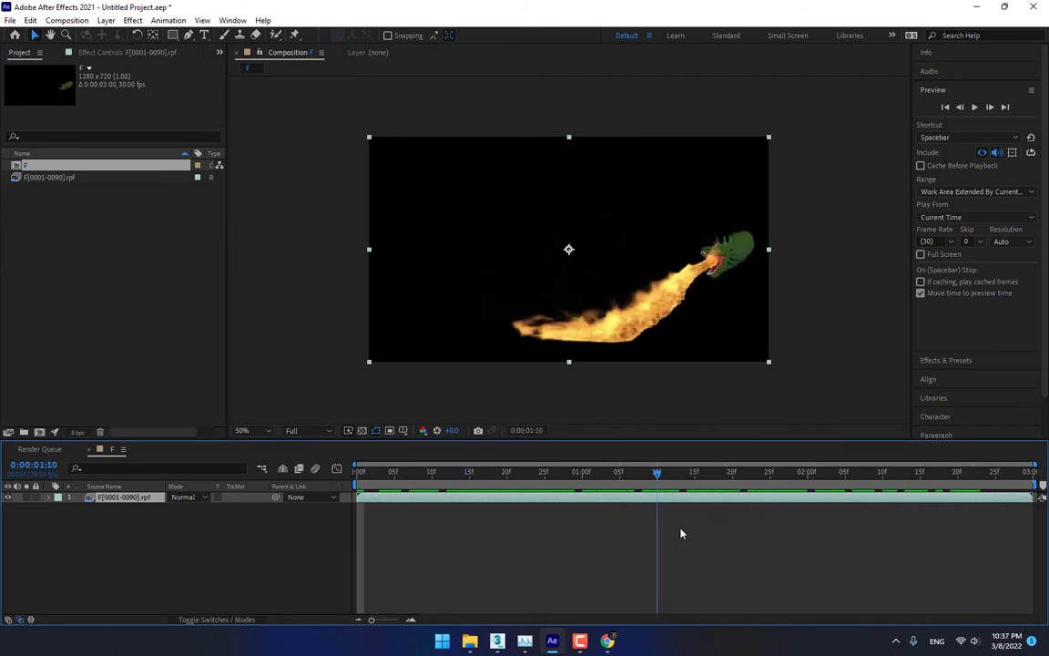
pyautogui.moveTo(681, 528); pyautogui.dragTo(577, 536)
pyautogui.click(251, 578)
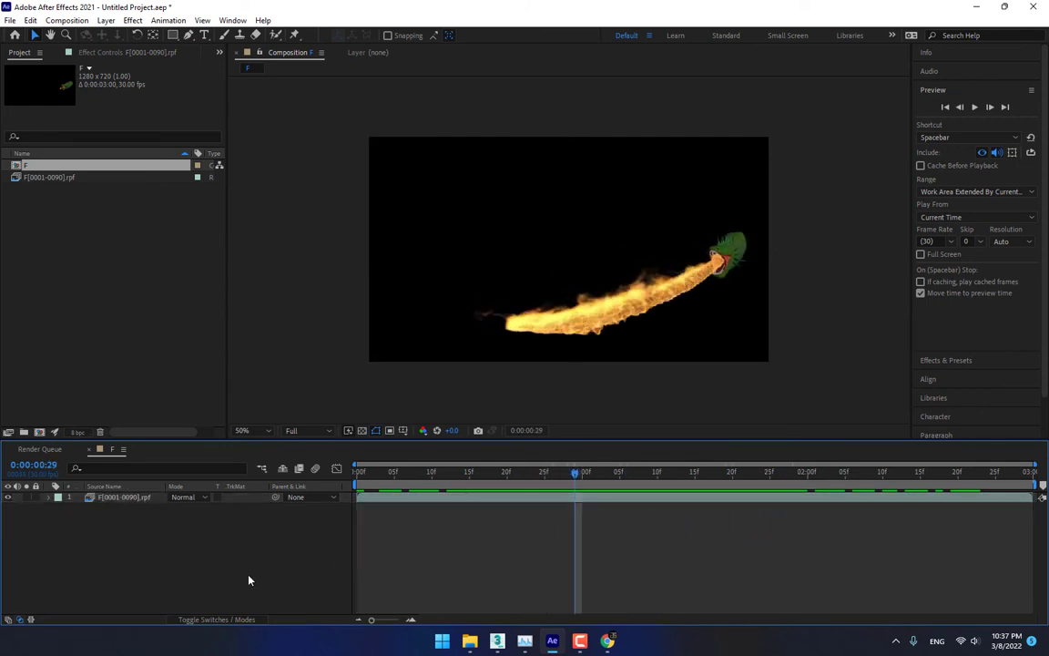
# - Create a 1280 x 720 px grey solid named BG and place it beneath the RPF sequence layer
pyautogui.hotkey('ctrl', 'y')
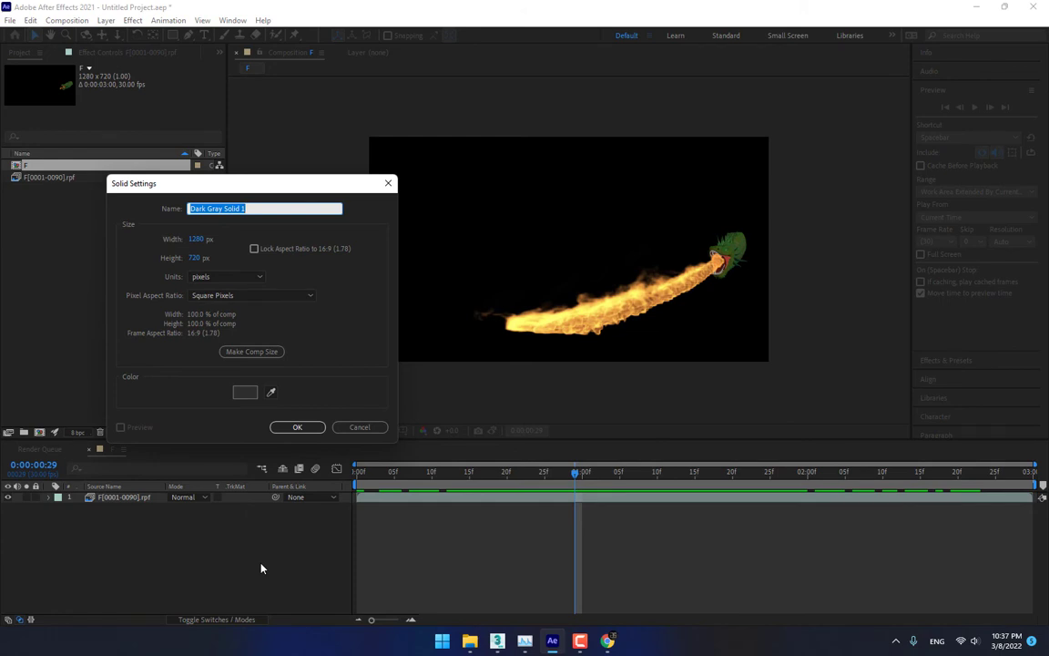
pyautogui.write('BG')
pyautogui.click(245, 392)
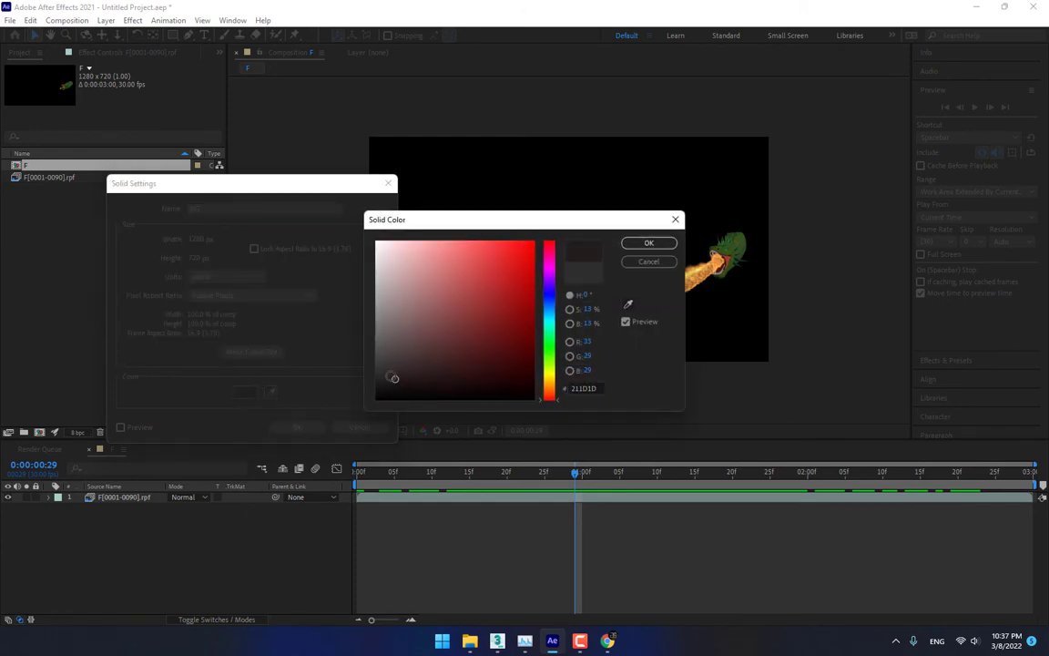
pyautogui.click(375, 337)
pyautogui.click(648, 244)
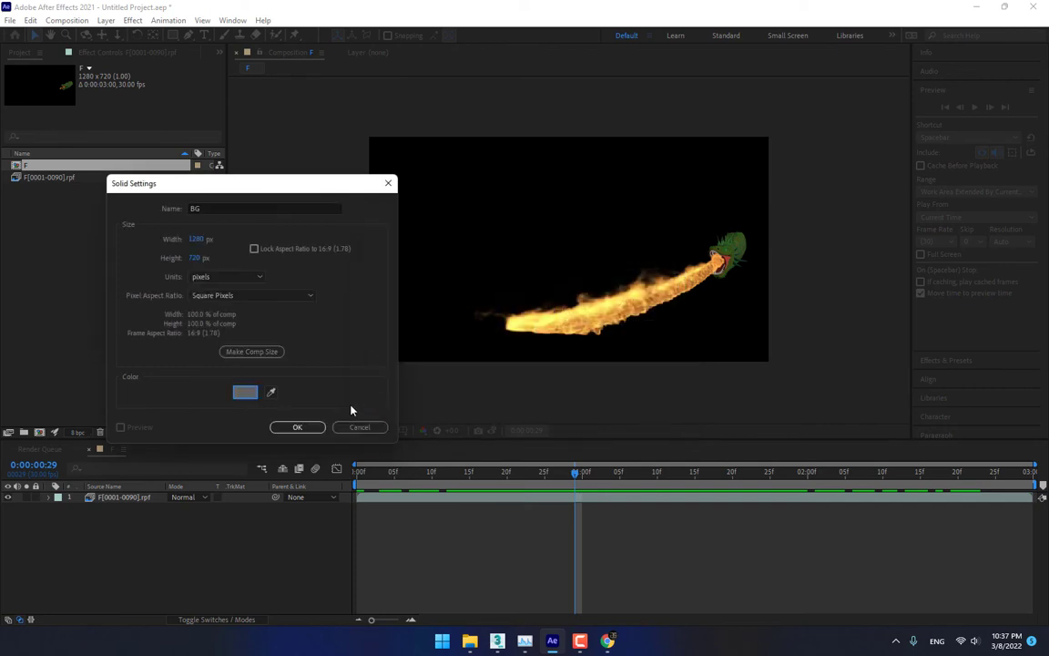
pyautogui.click(297, 427)
pyautogui.moveTo(113, 501); pyautogui.dragTo(124, 549)
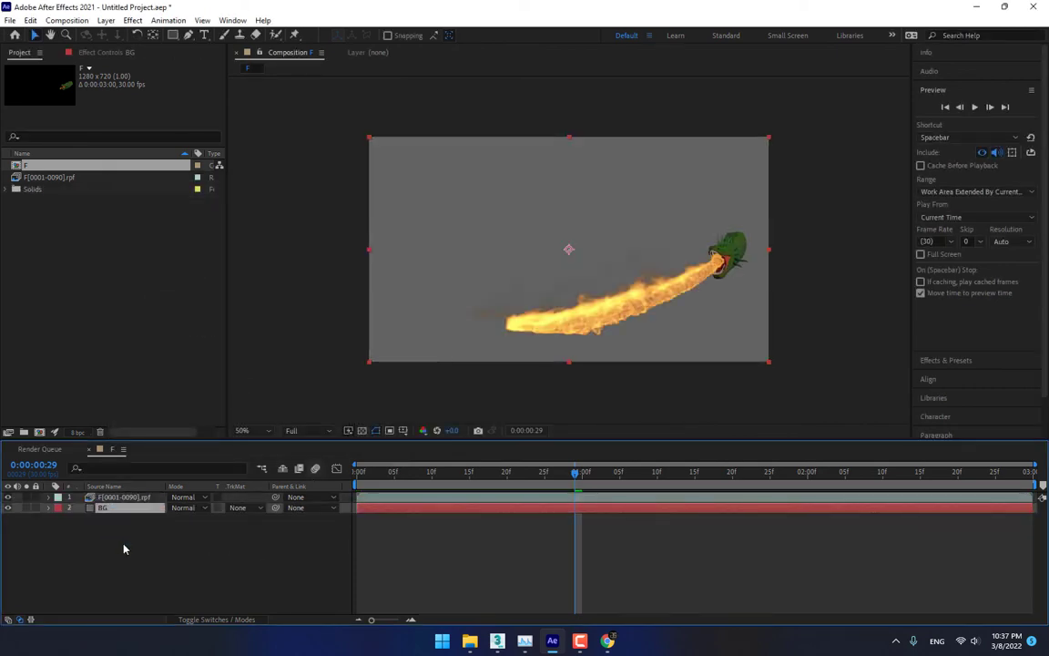
pyautogui.click(128, 498)
pyautogui.rightClick(187, 549)
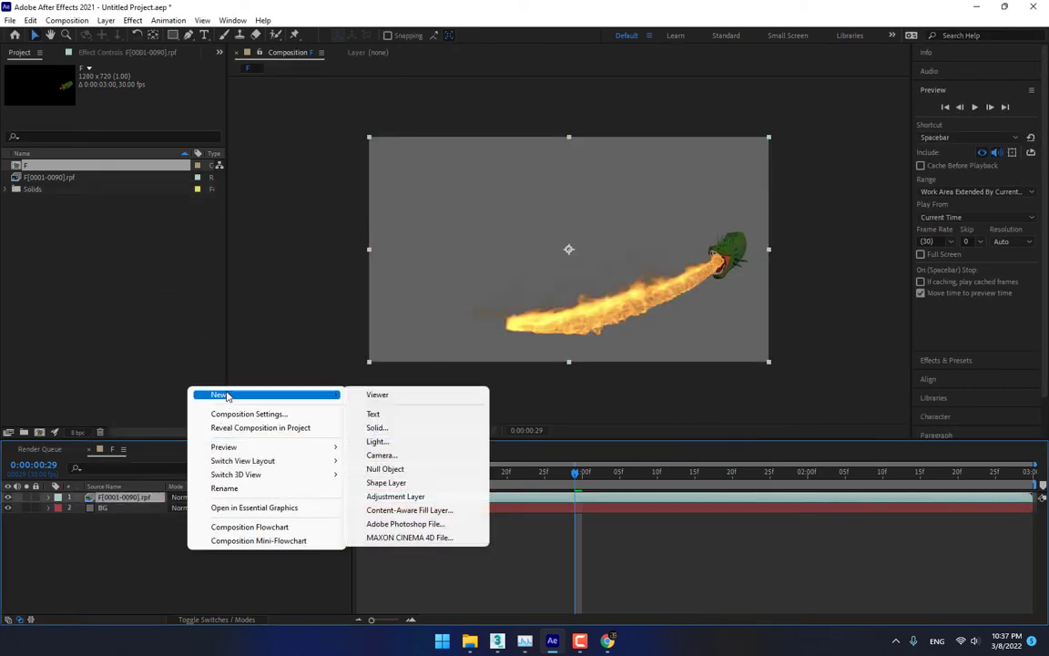
pyautogui.click(131, 568)
# - Find the Brightness & Contrast effect and apply it to the RPF sequence layer
pyautogui.click(119, 498)
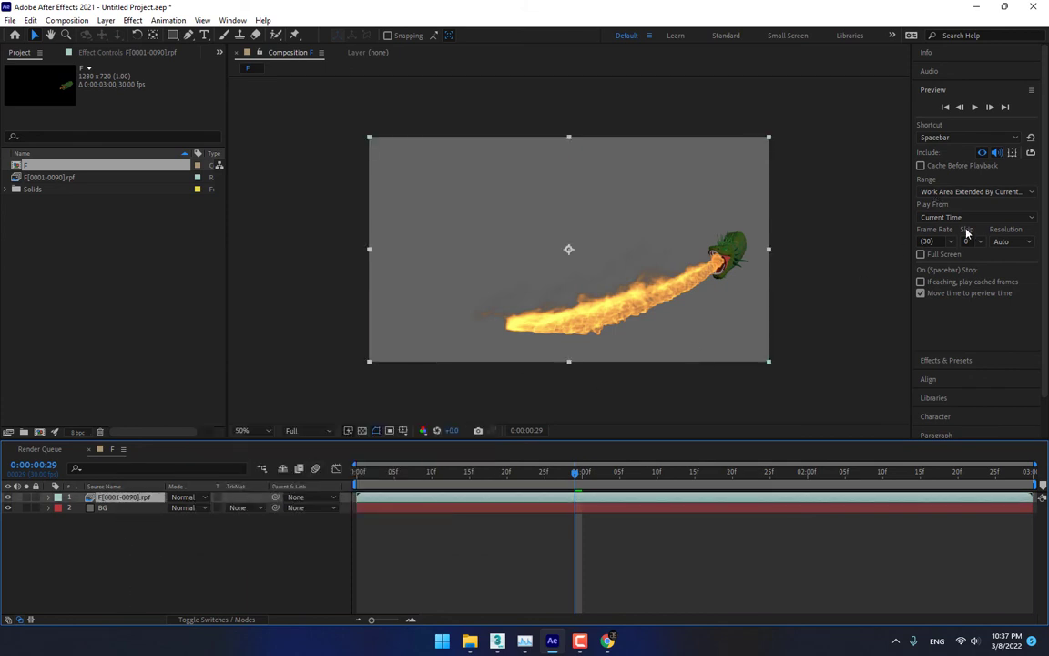
pyautogui.click(947, 362)
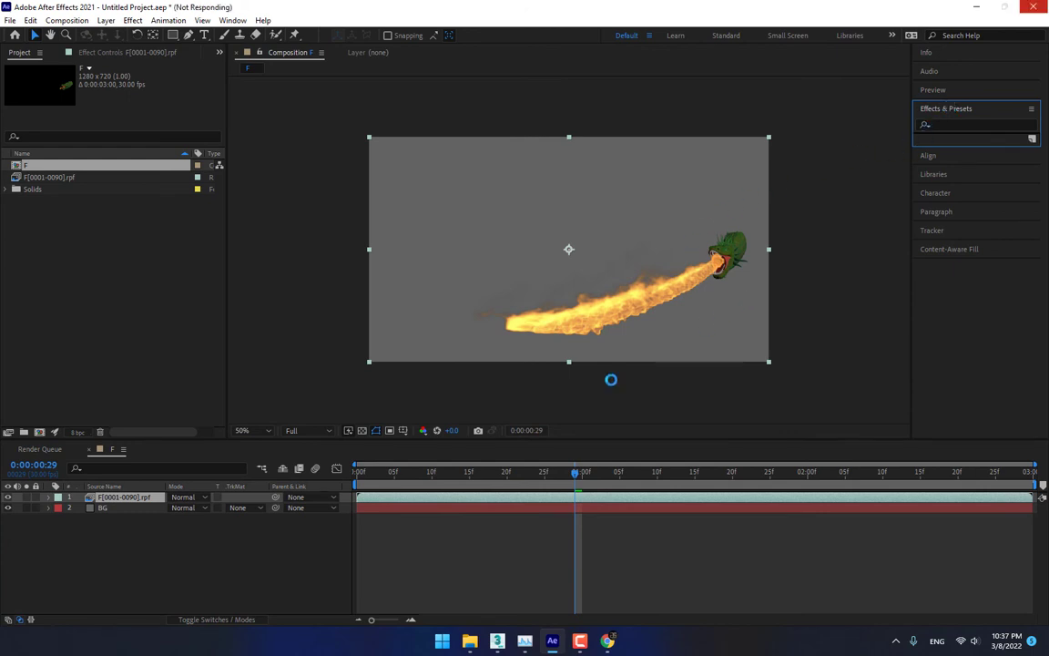
pyautogui.click(983, 126)
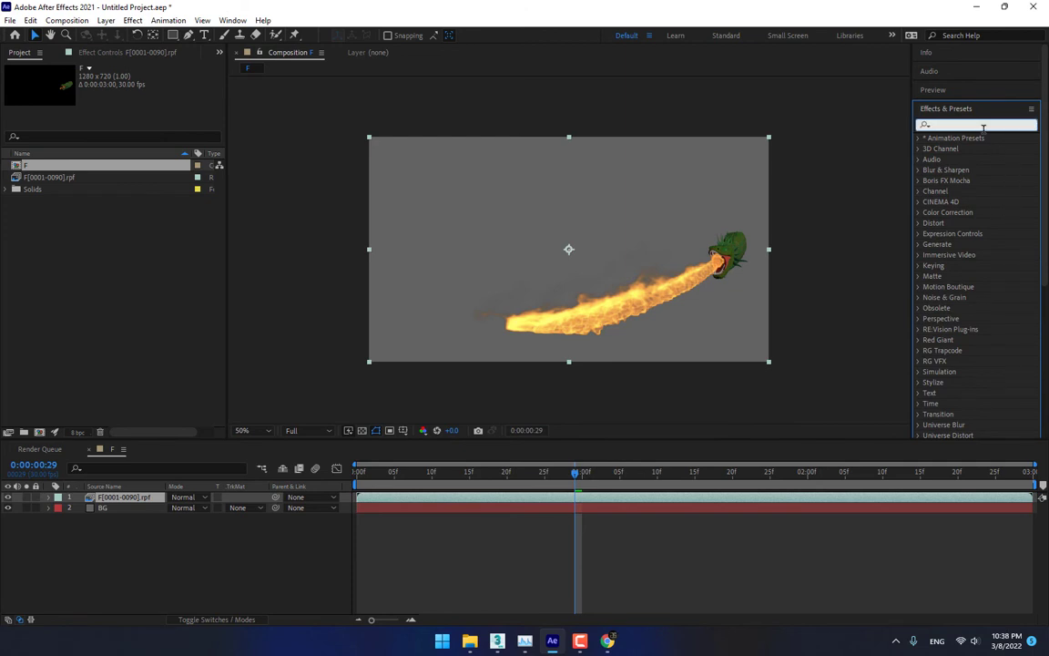
pyautogui.write('bri')
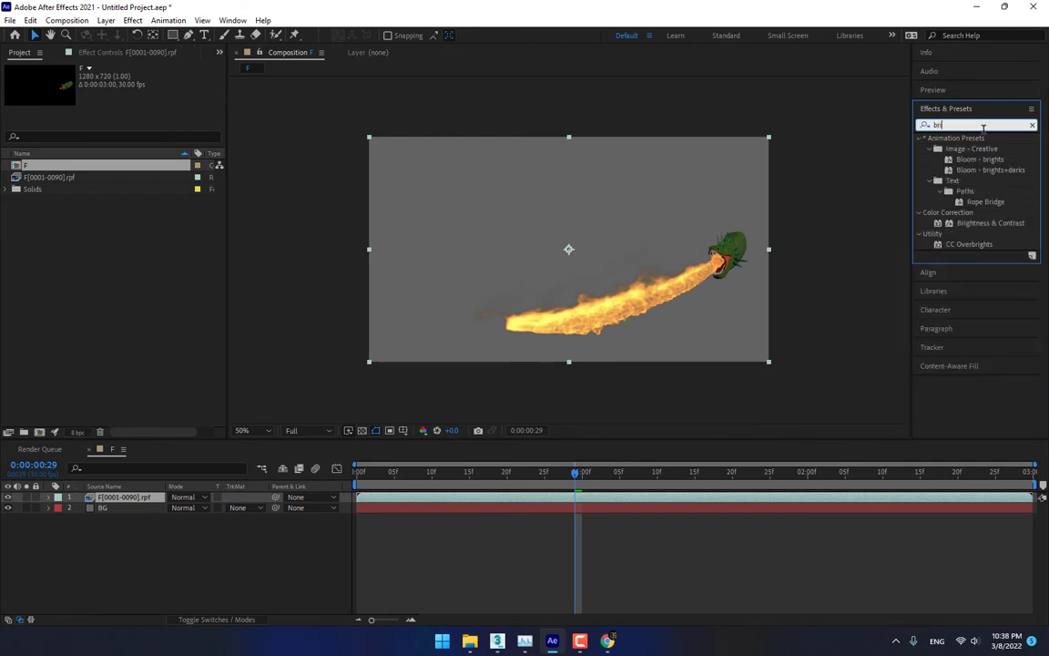
pyautogui.moveTo(978, 227); pyautogui.dragTo(120, 499)
# - Set the sequence layer's contrast to 23 and brightness to -1 in Brightness & Contrast
pyautogui.click(268, 431)
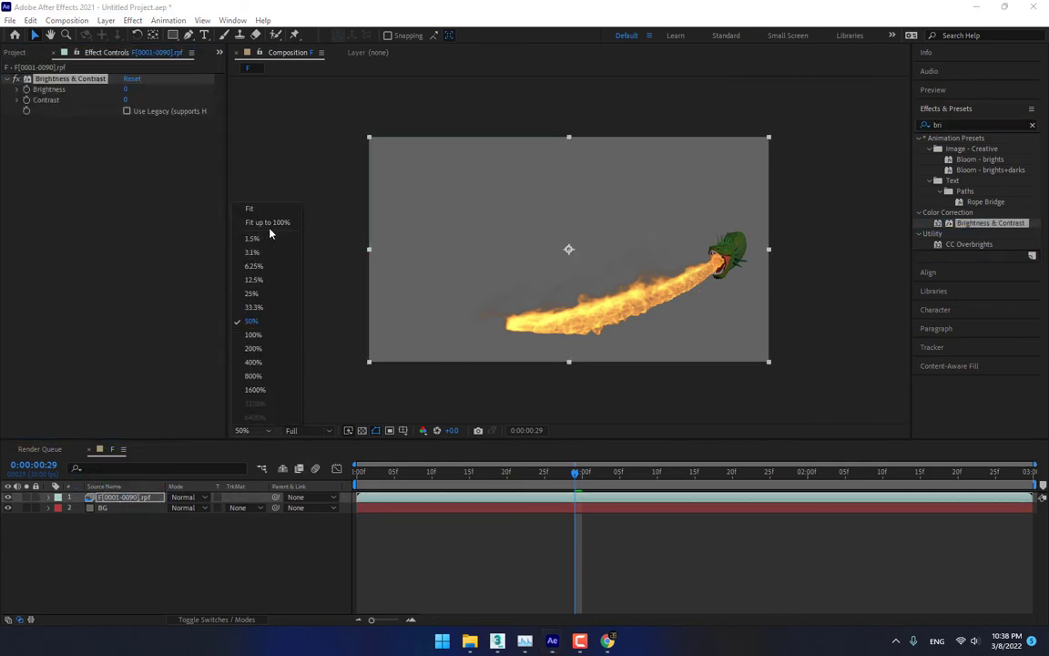
pyautogui.click(265, 215)
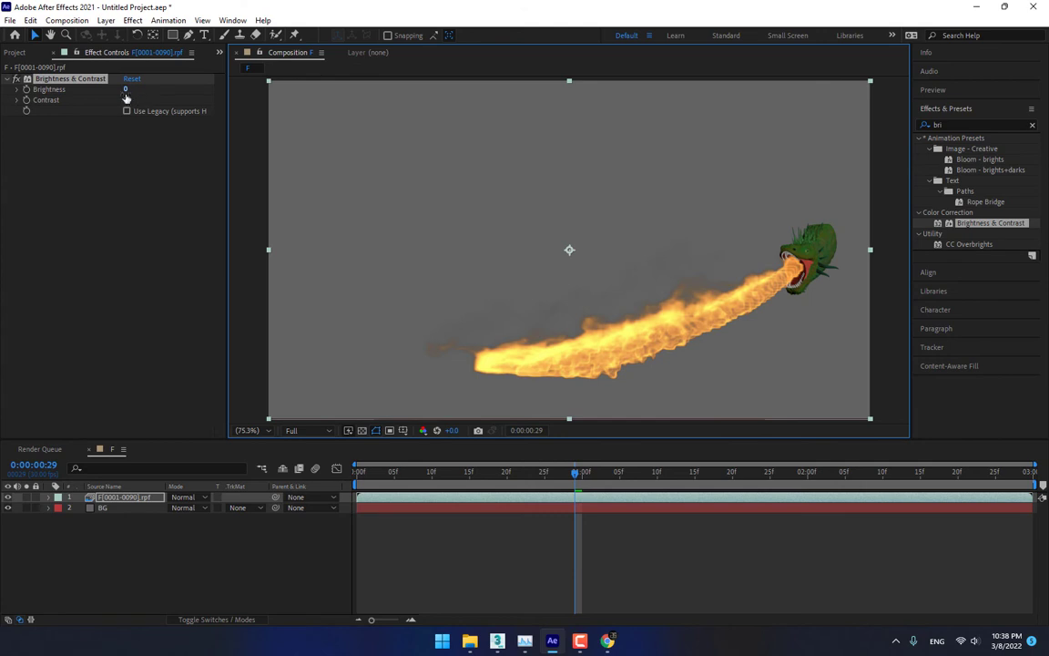
pyautogui.moveTo(126, 100); pyautogui.dragTo(136, 101)
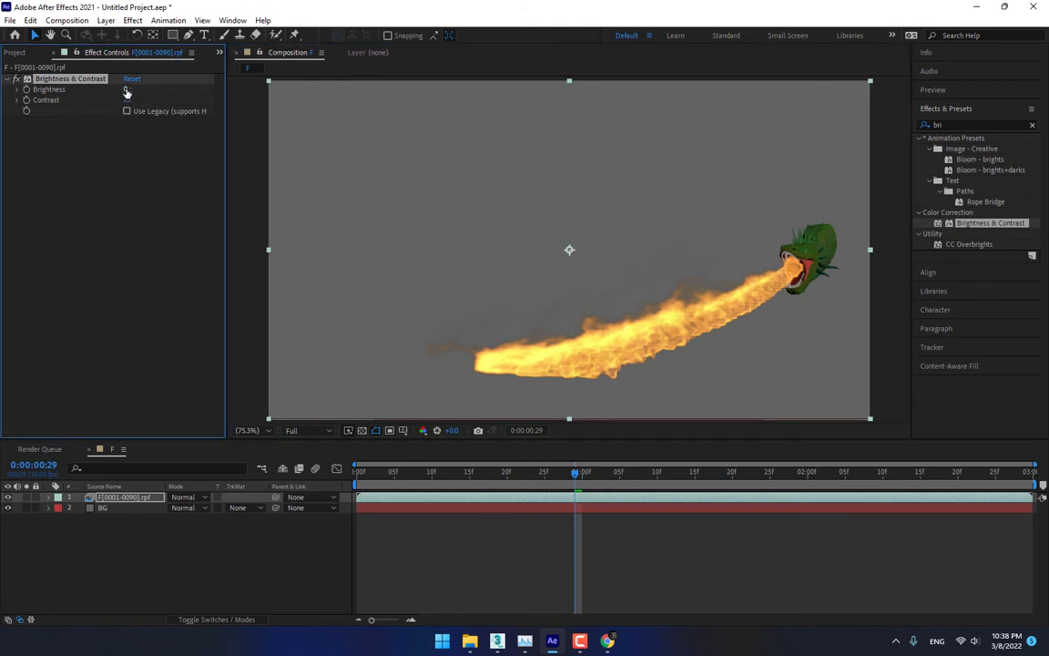
pyautogui.moveTo(127, 90); pyautogui.dragTo(139, 90)
# - Add a Hue/Saturation effect to the RPF sequence layer with Master Saturation set to 12
pyautogui.click(972, 125)
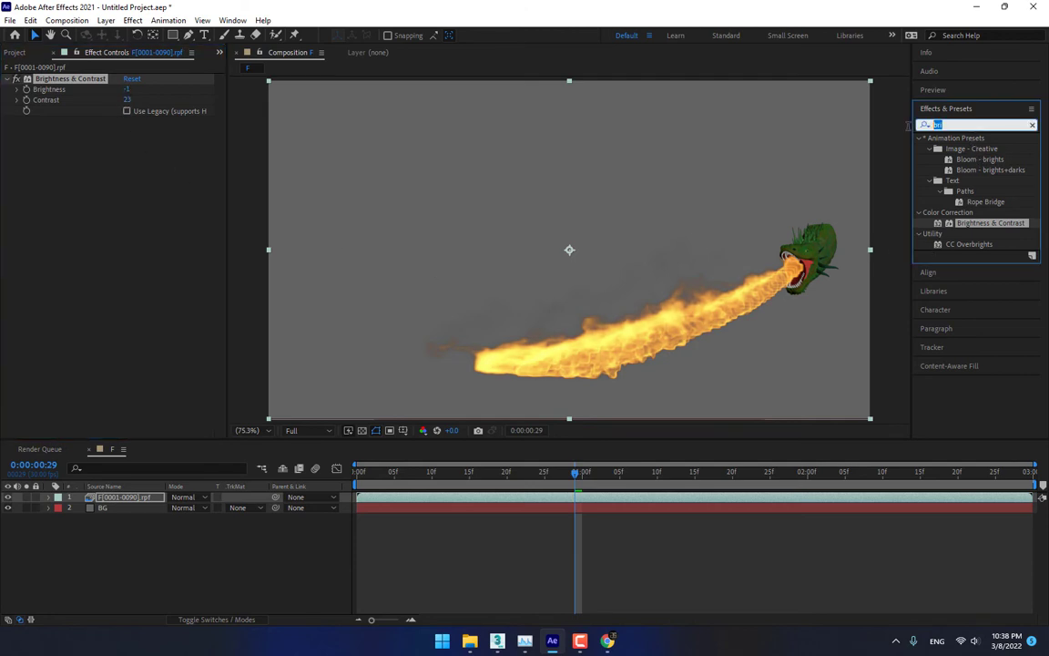
pyautogui.write('hue')
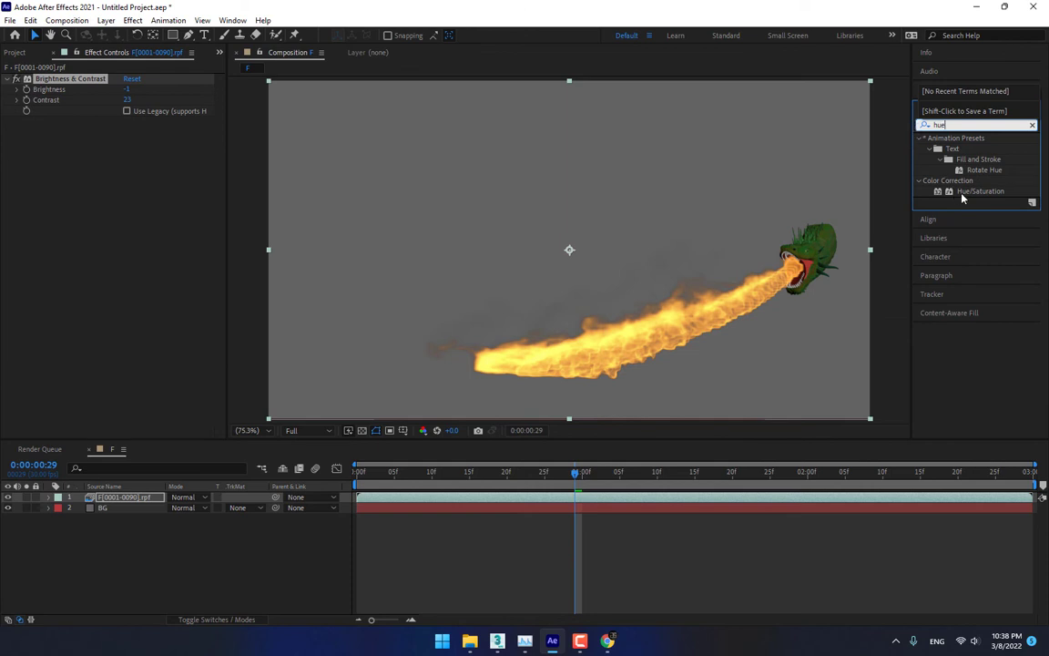
pyautogui.doubleClick(962, 193)
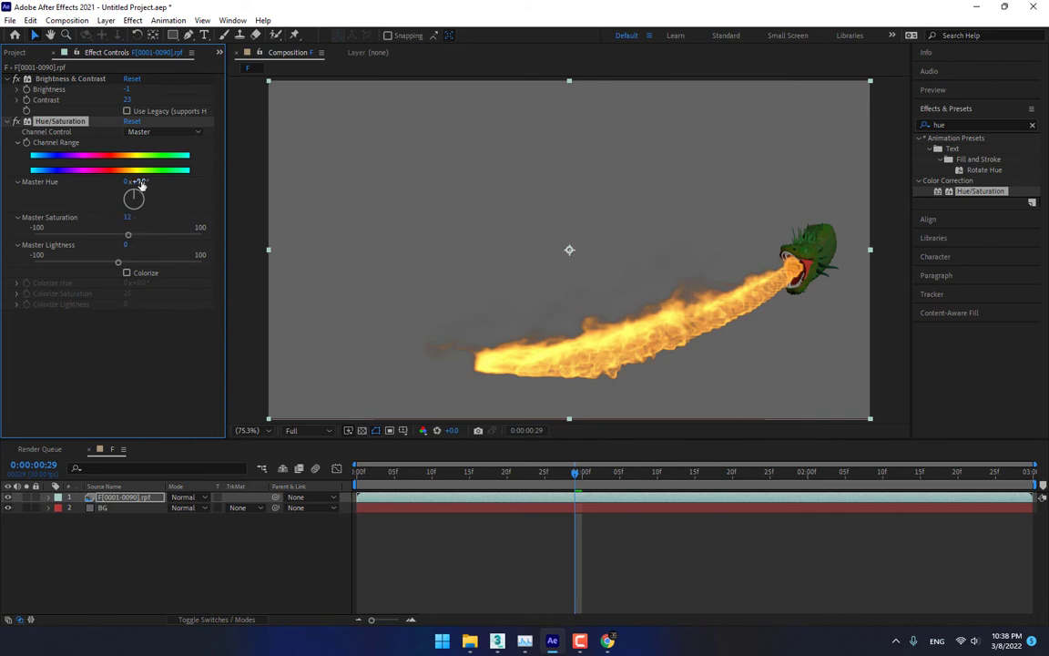
# - Find the Cineon Converter effect and add it to the RPF sequence layer
pyautogui.click(921, 127)
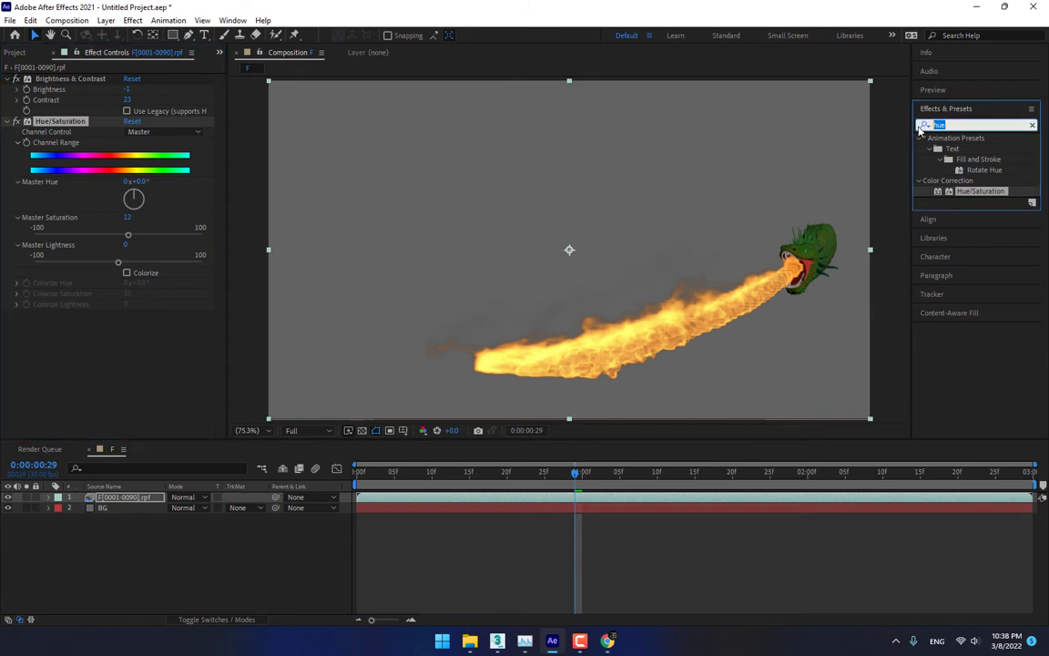
pyautogui.write('cine')
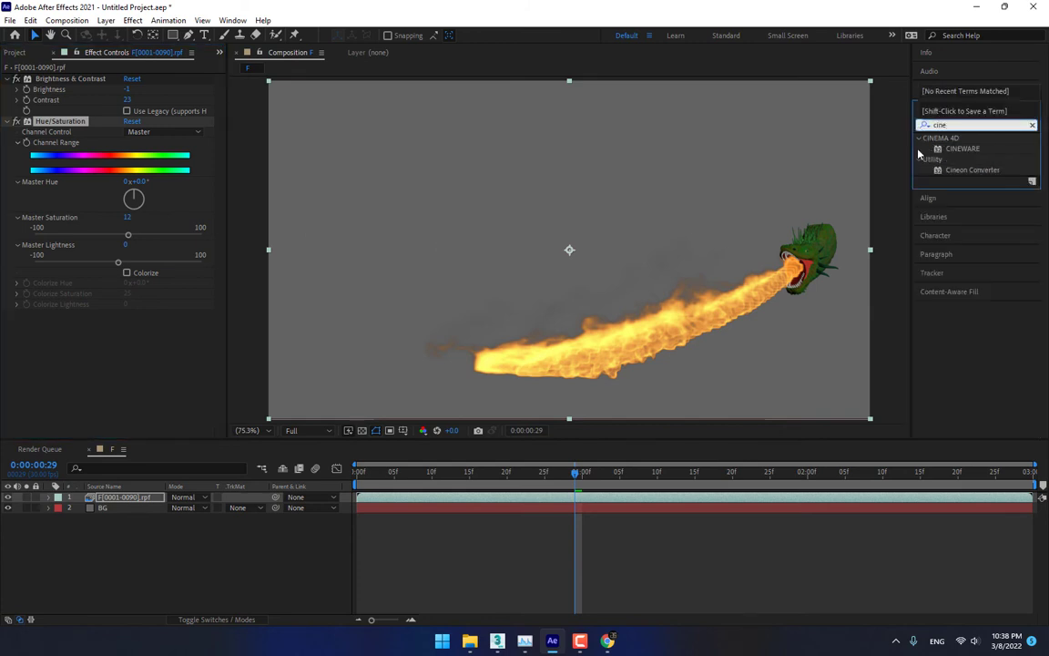
pyautogui.doubleClick(962, 170)
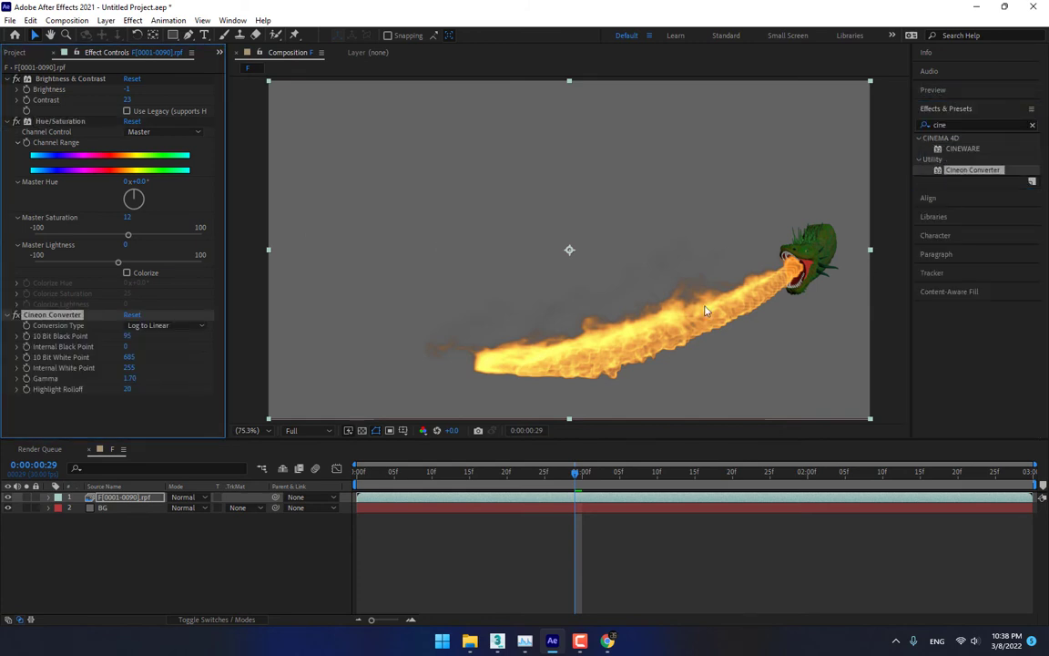
# - Set the Cineon Converter to Log to Log with 10 Bit Black Point 66 and Internal Black Point 2
pyautogui.click(173, 327)
pyautogui.click(164, 368)
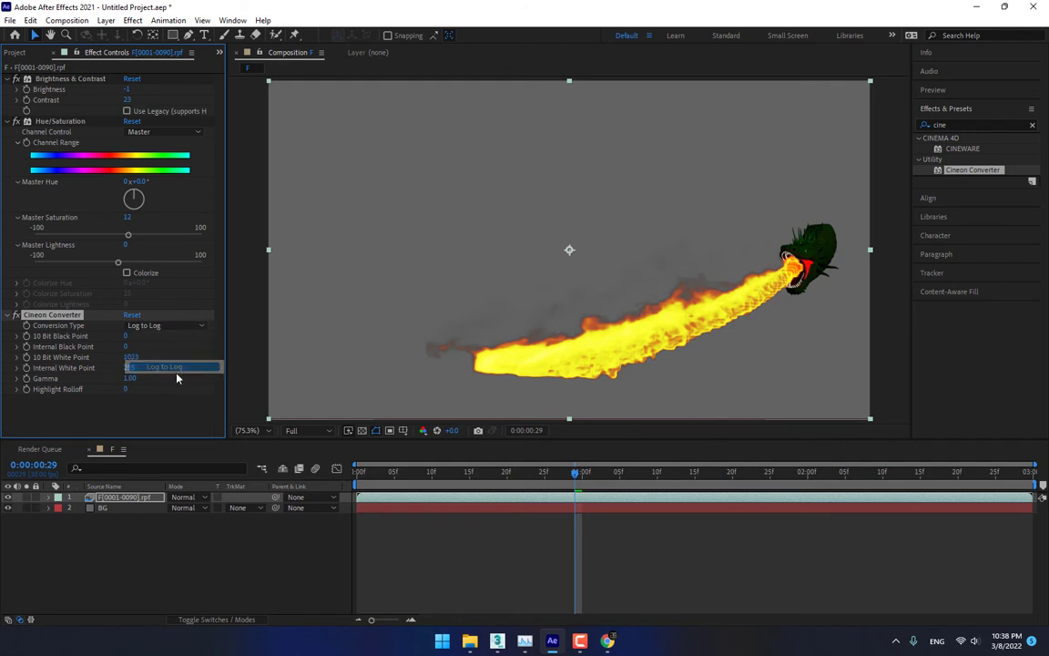
pyautogui.moveTo(126, 336); pyautogui.dragTo(164, 339)
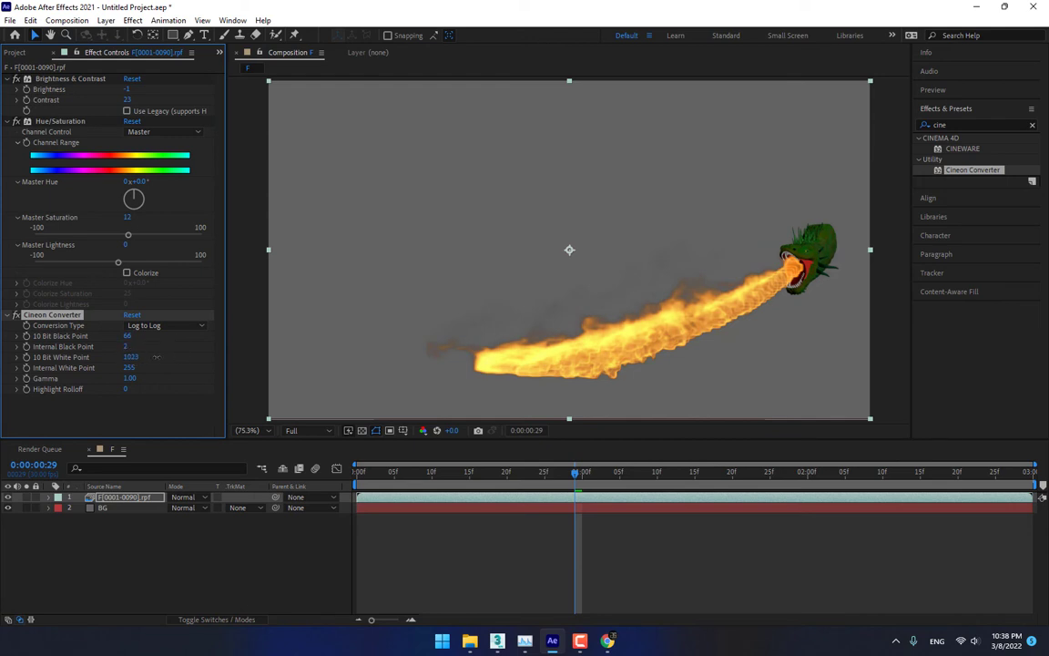
pyautogui.moveTo(157, 357); pyautogui.dragTo(186, 356)
# - Apply the Stylize Glow effect to the RPF sequence layer with Glow Threshold 83.9% and Glow Radius 61
pyautogui.click(975, 124)
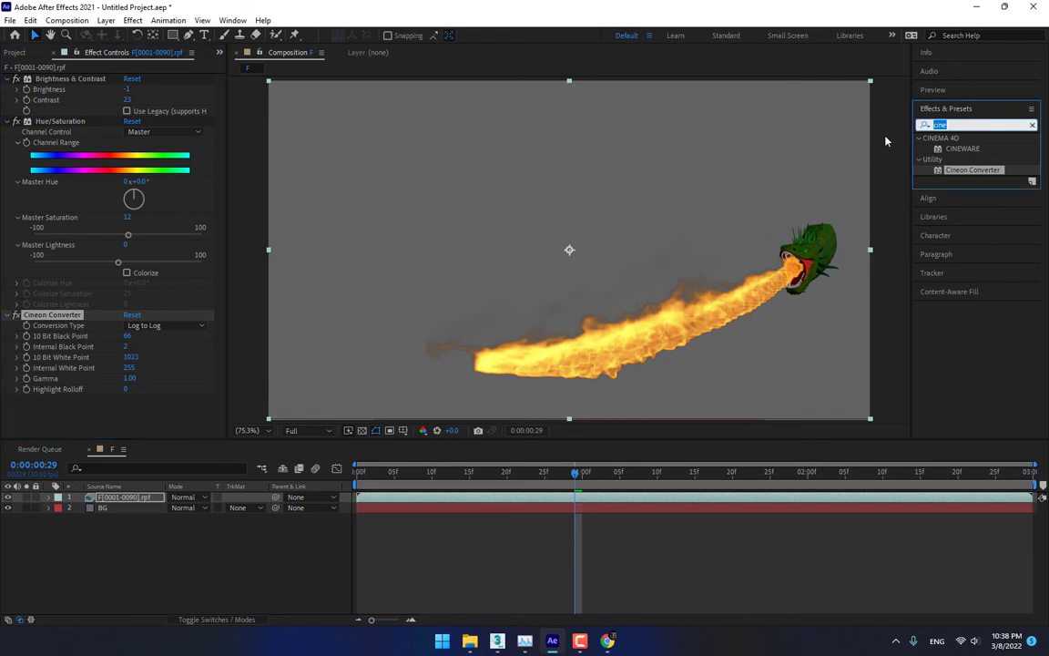
pyautogui.write('glow')
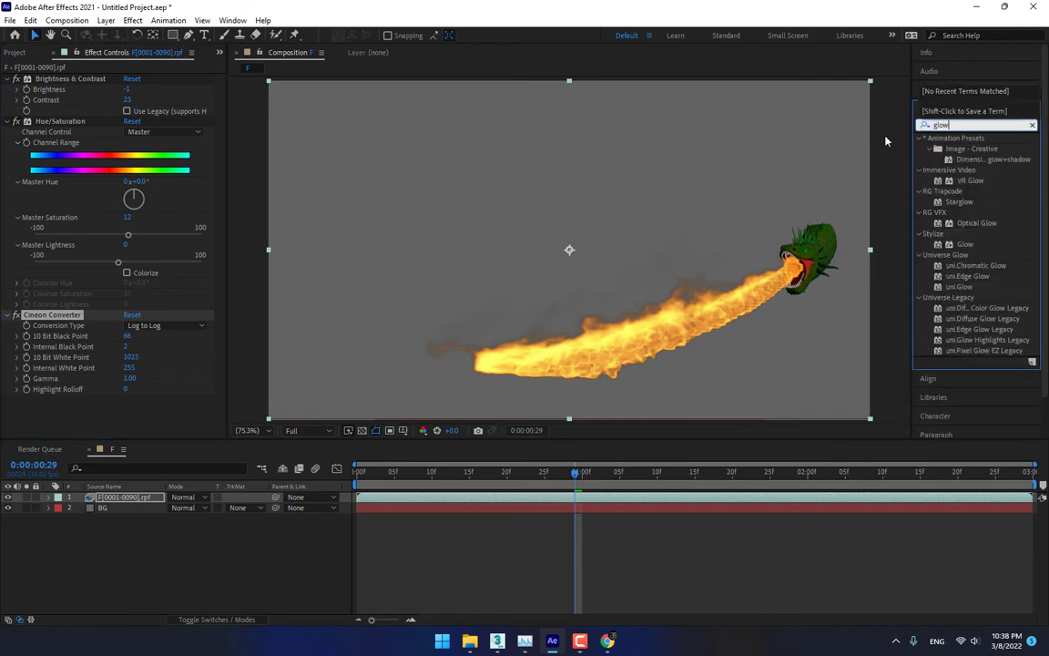
pyautogui.doubleClick(964, 244)
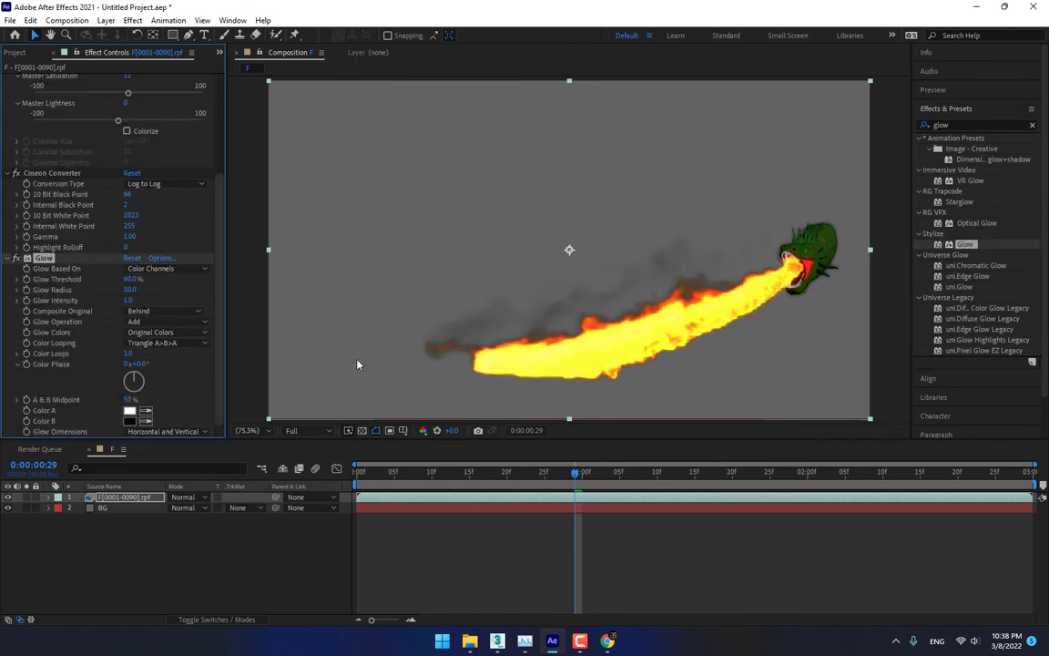
pyautogui.moveTo(131, 279); pyautogui.dragTo(193, 279)
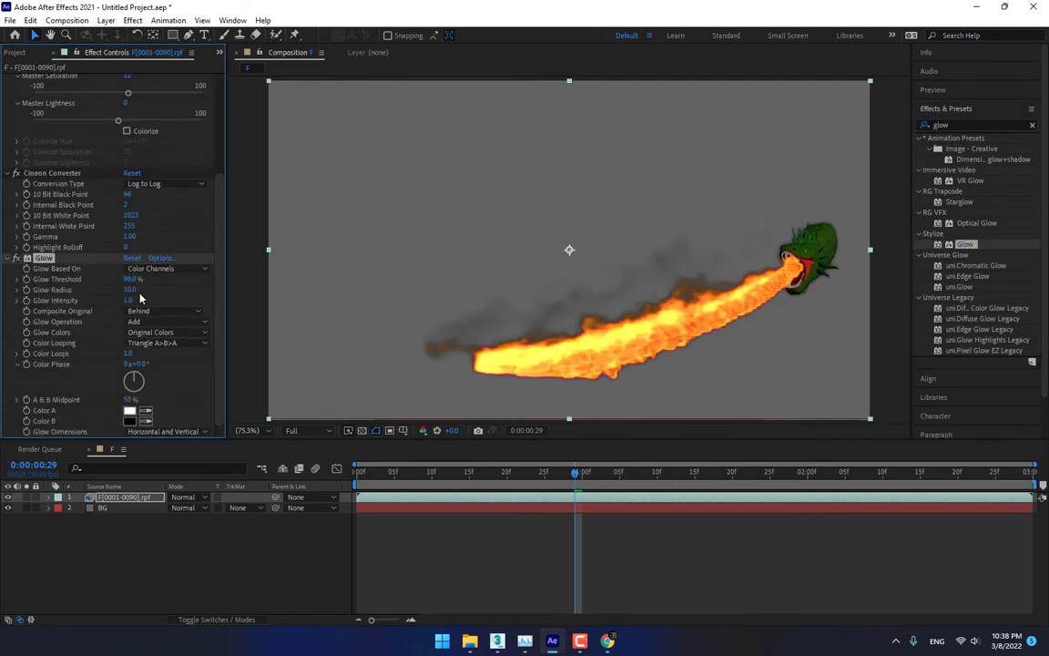
pyautogui.moveTo(131, 290); pyautogui.dragTo(196, 279)
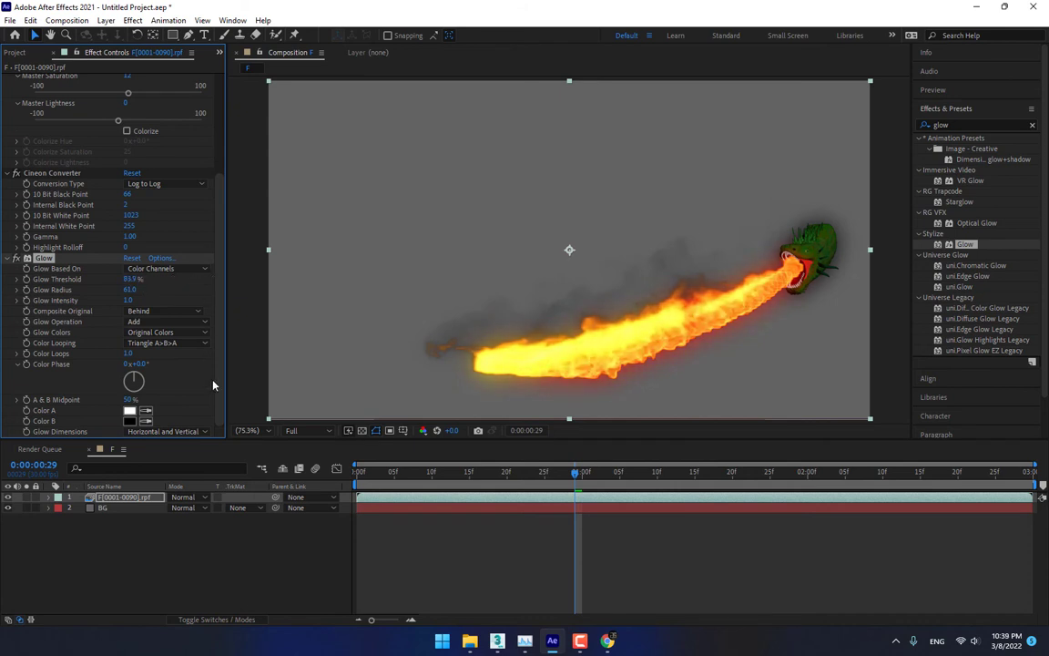
# - Hide the BG layer so the fire and dragon head sit over black
pyautogui.click(113, 507)
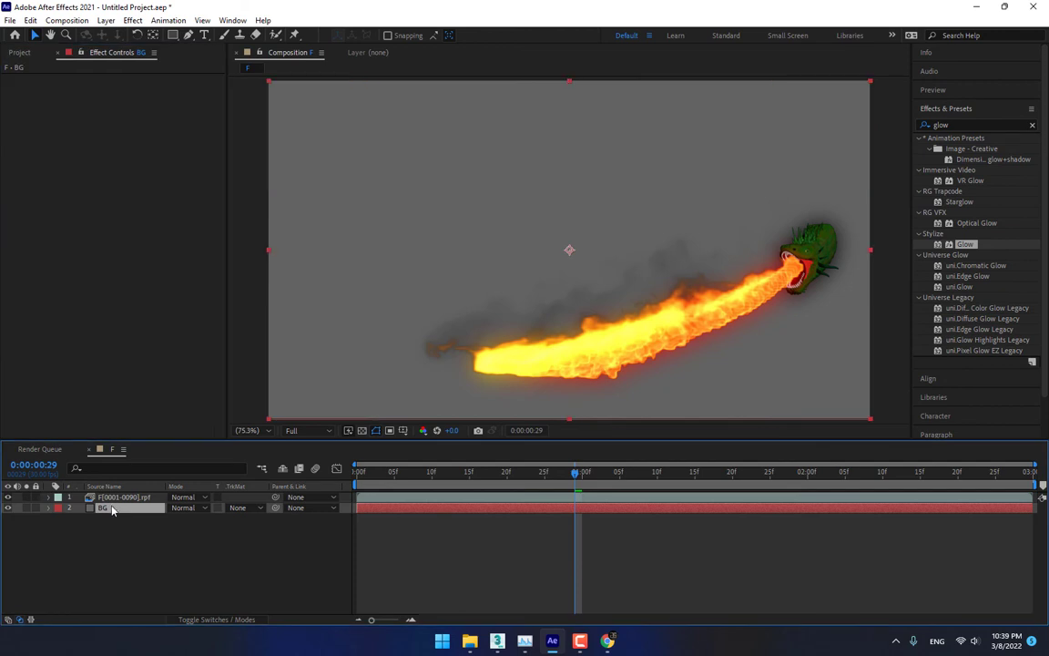
pyautogui.click(9, 507)
pyautogui.click(180, 569)
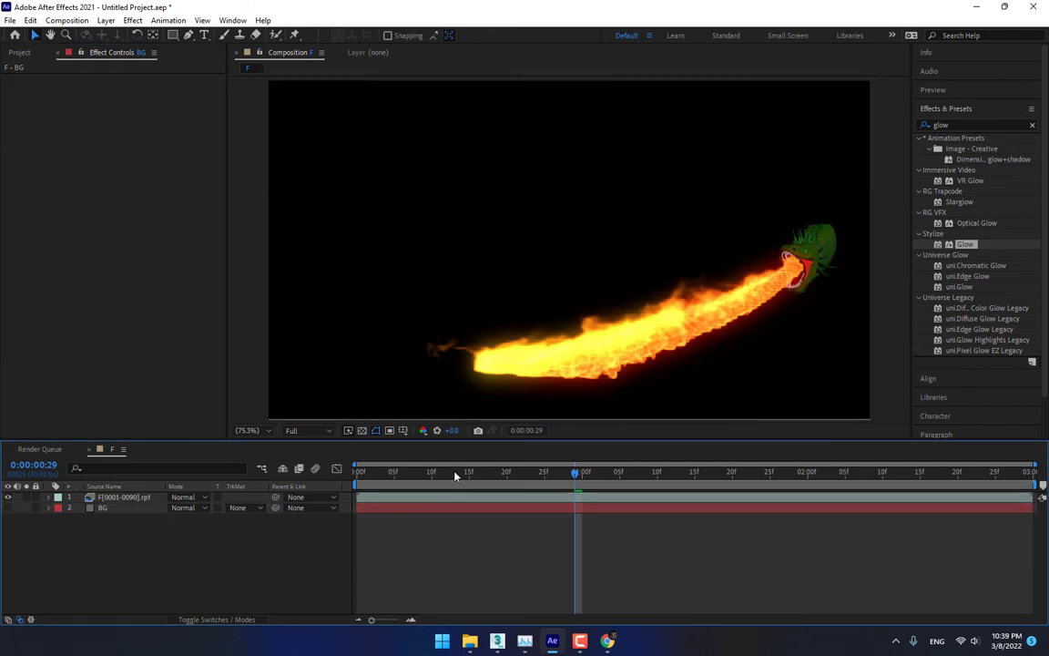
# - Play back the graded fire animation from the first frame and enlarge the composition viewer during playback
pyautogui.moveTo(455, 475); pyautogui.dragTo(357, 473)
pyautogui.click(933, 90)
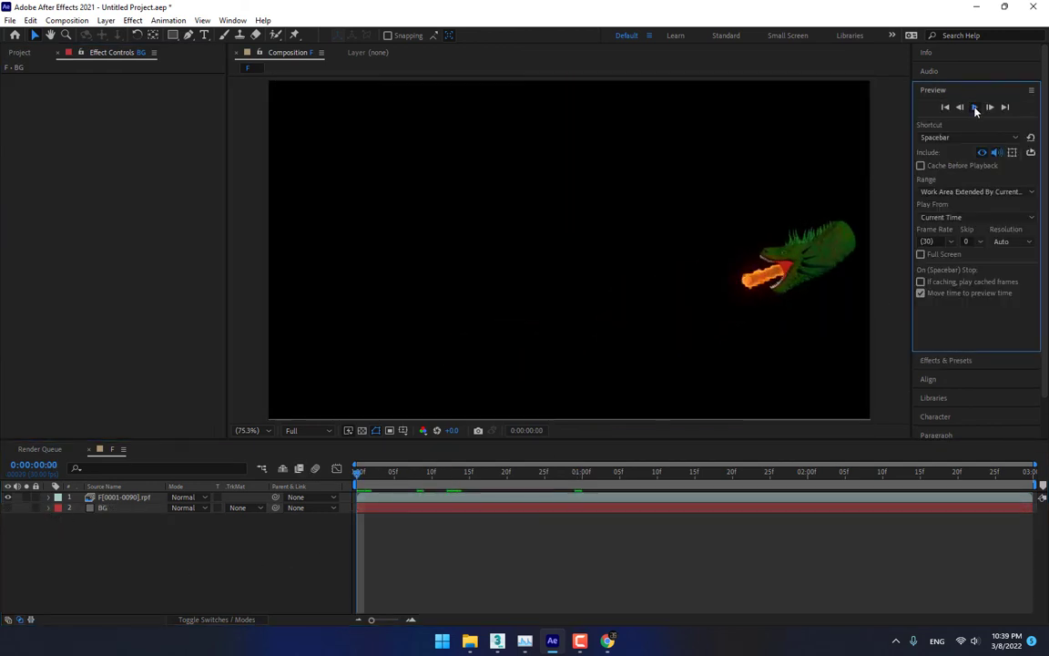
pyautogui.click(974, 108)
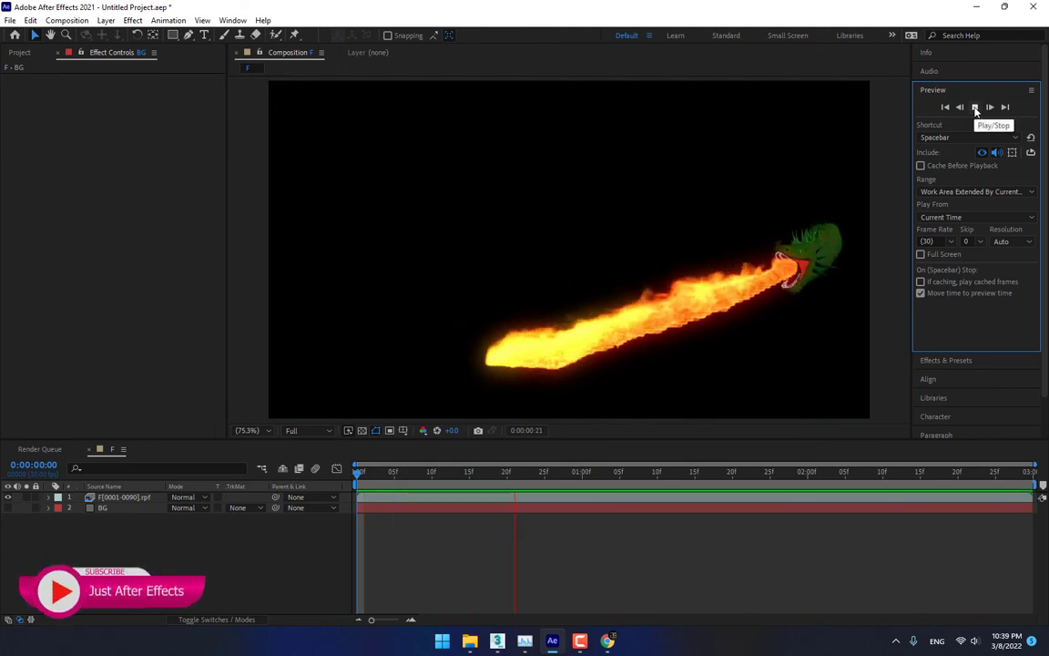
pyautogui.click(974, 108)
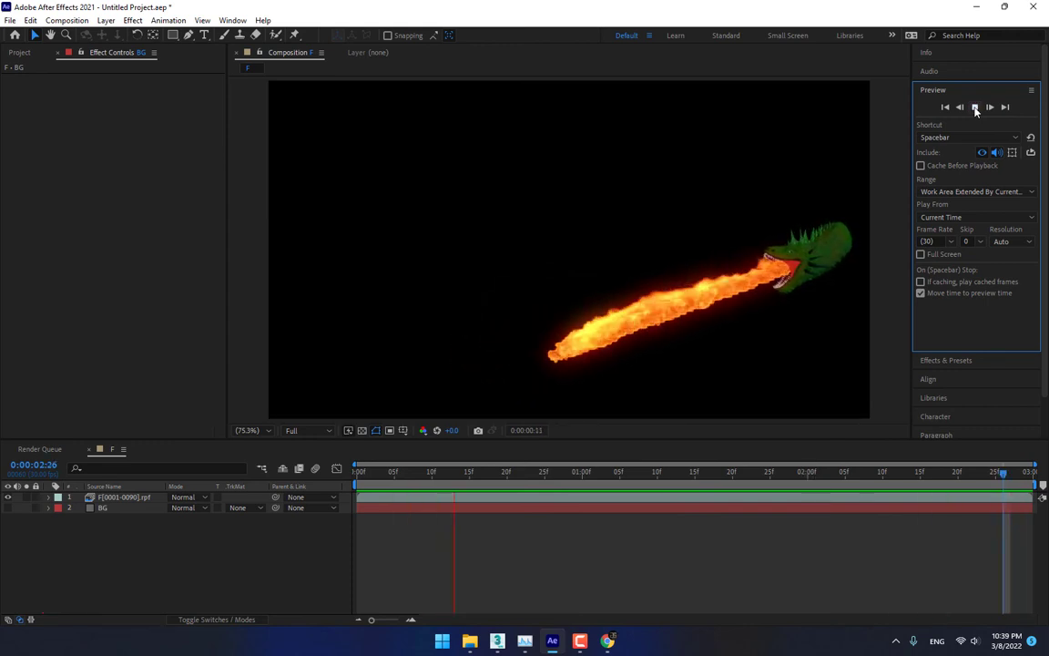
pyautogui.click(975, 108)
pyautogui.click(975, 107)
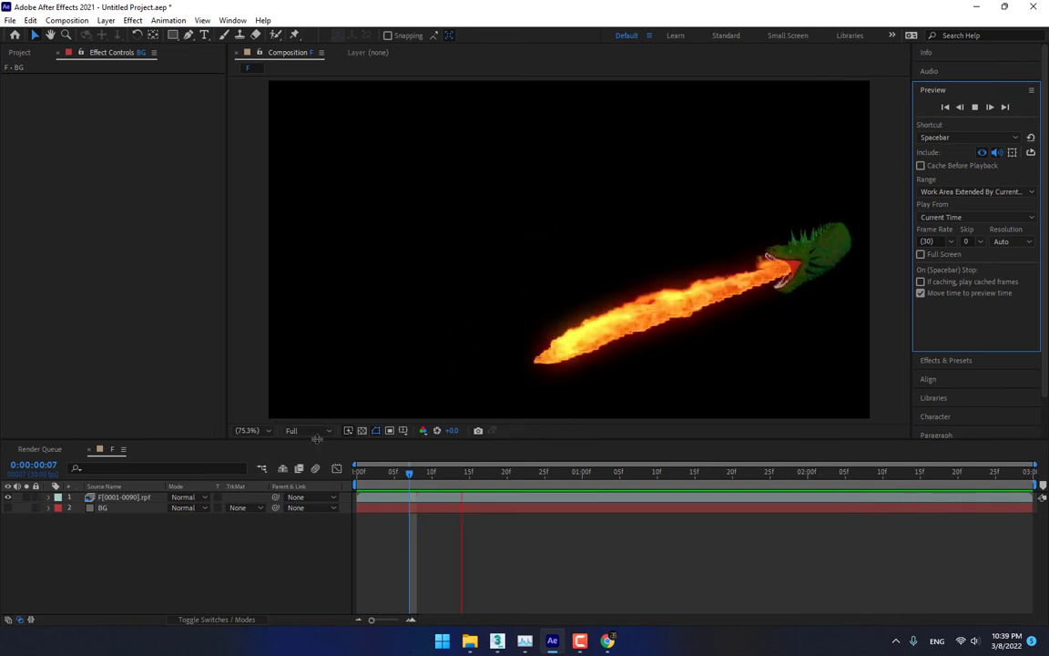
pyautogui.moveTo(317, 438); pyautogui.dragTo(314, 537)
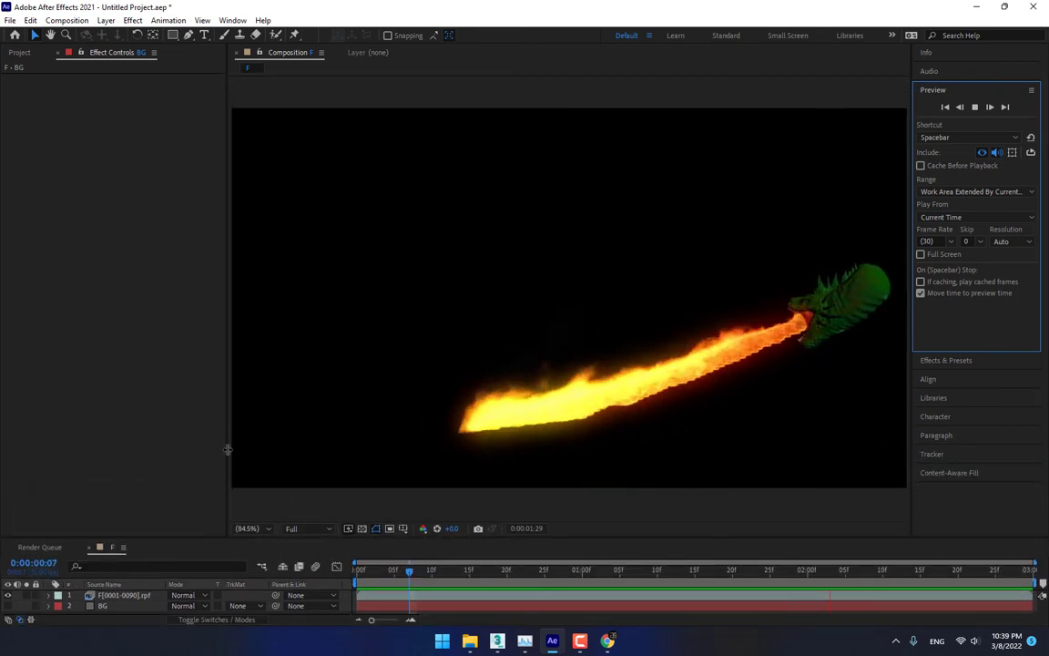
pyautogui.moveTo(227, 448); pyautogui.dragTo(65, 448)
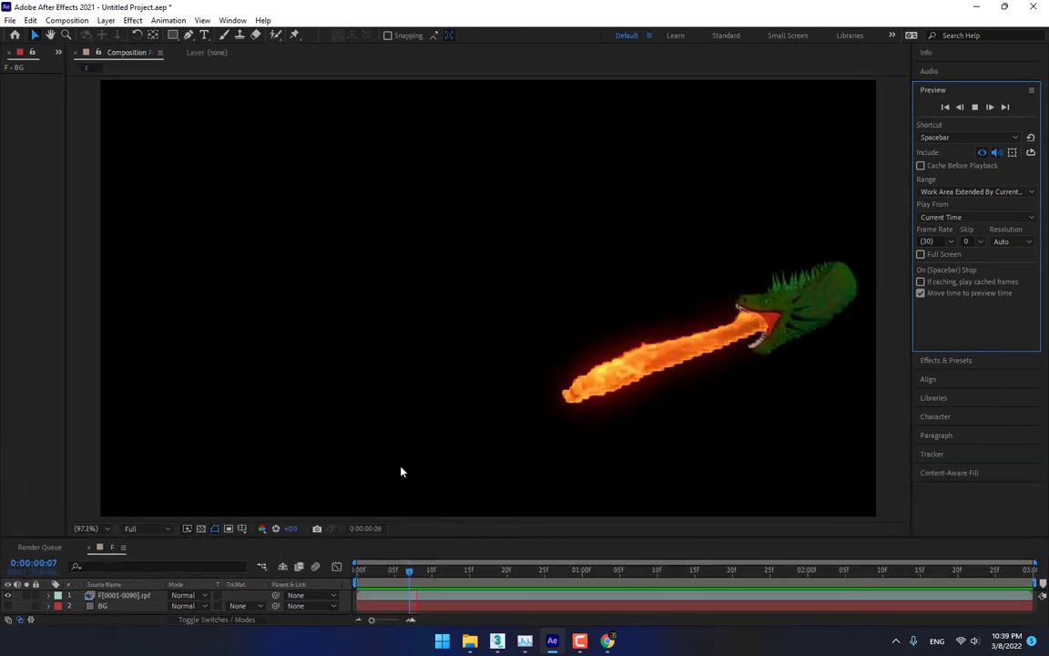